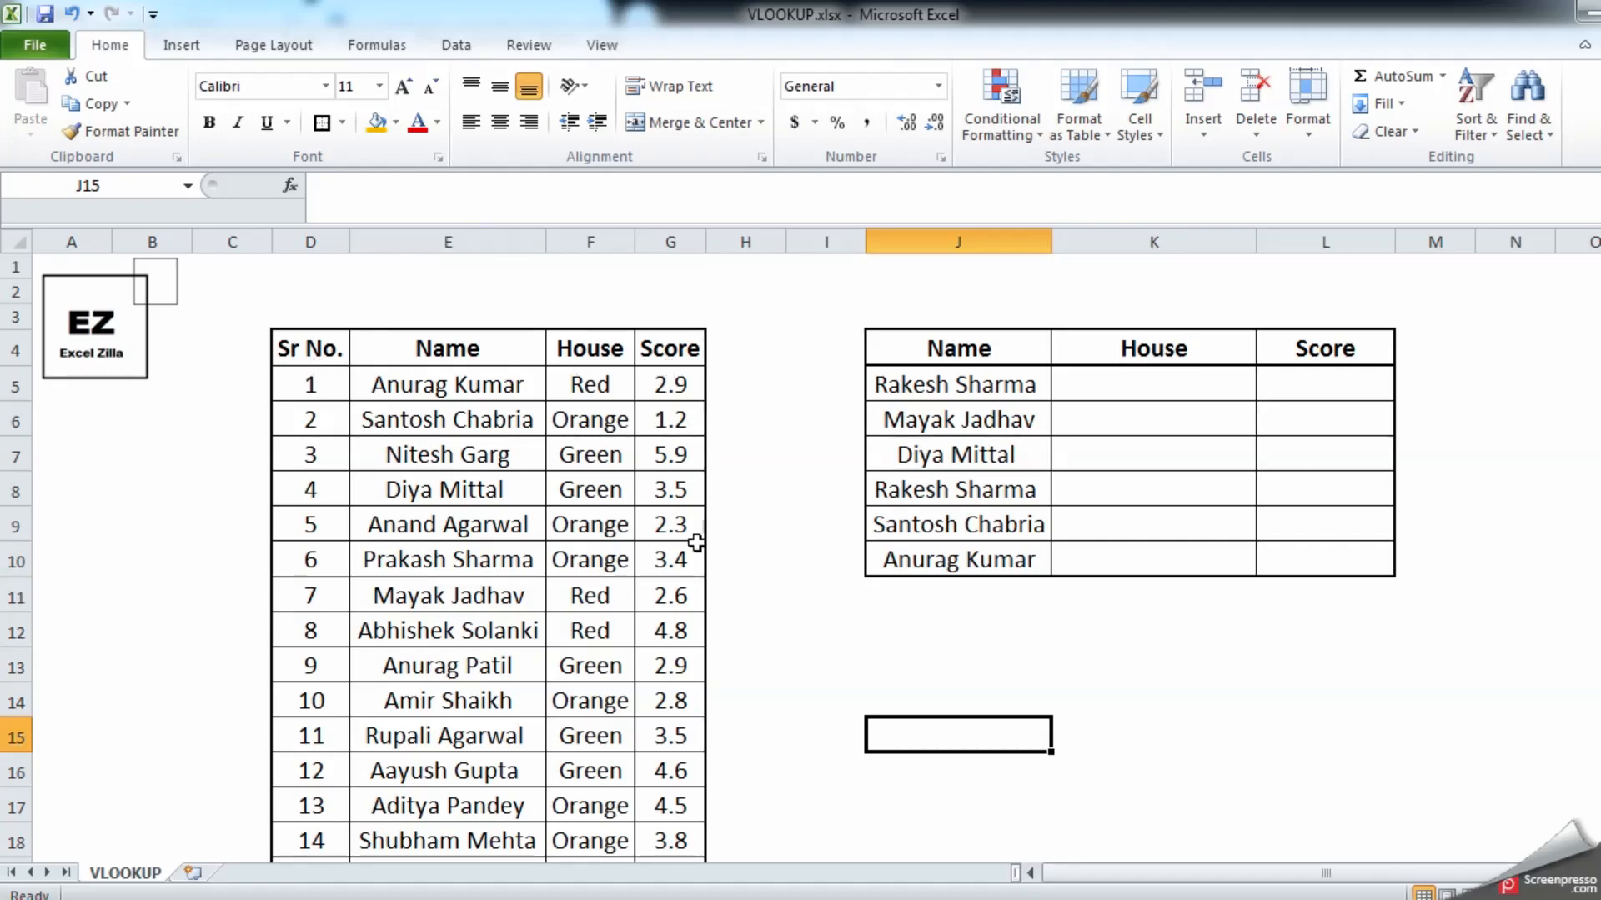
scroll(696, 543, "down", 3)
scroll(642, 834, "up", 3)
left_click(1159, 386)
left_click(1316, 377)
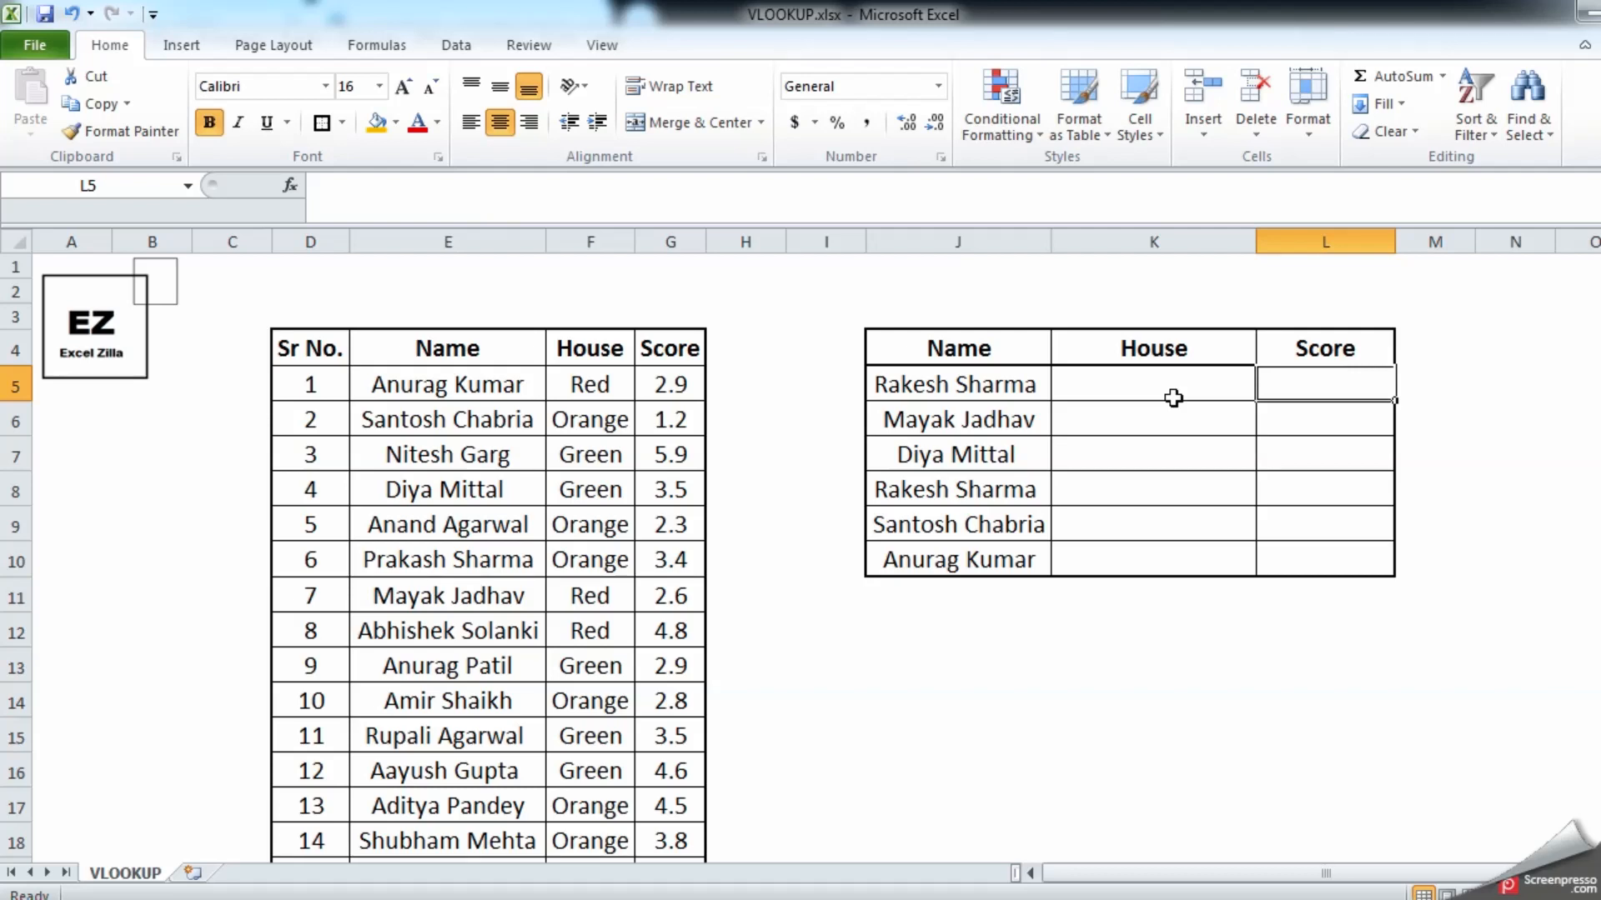
Start a VLOOKUP formula in House cell K5 with J5 as the lookup value
left_click(1119, 386)
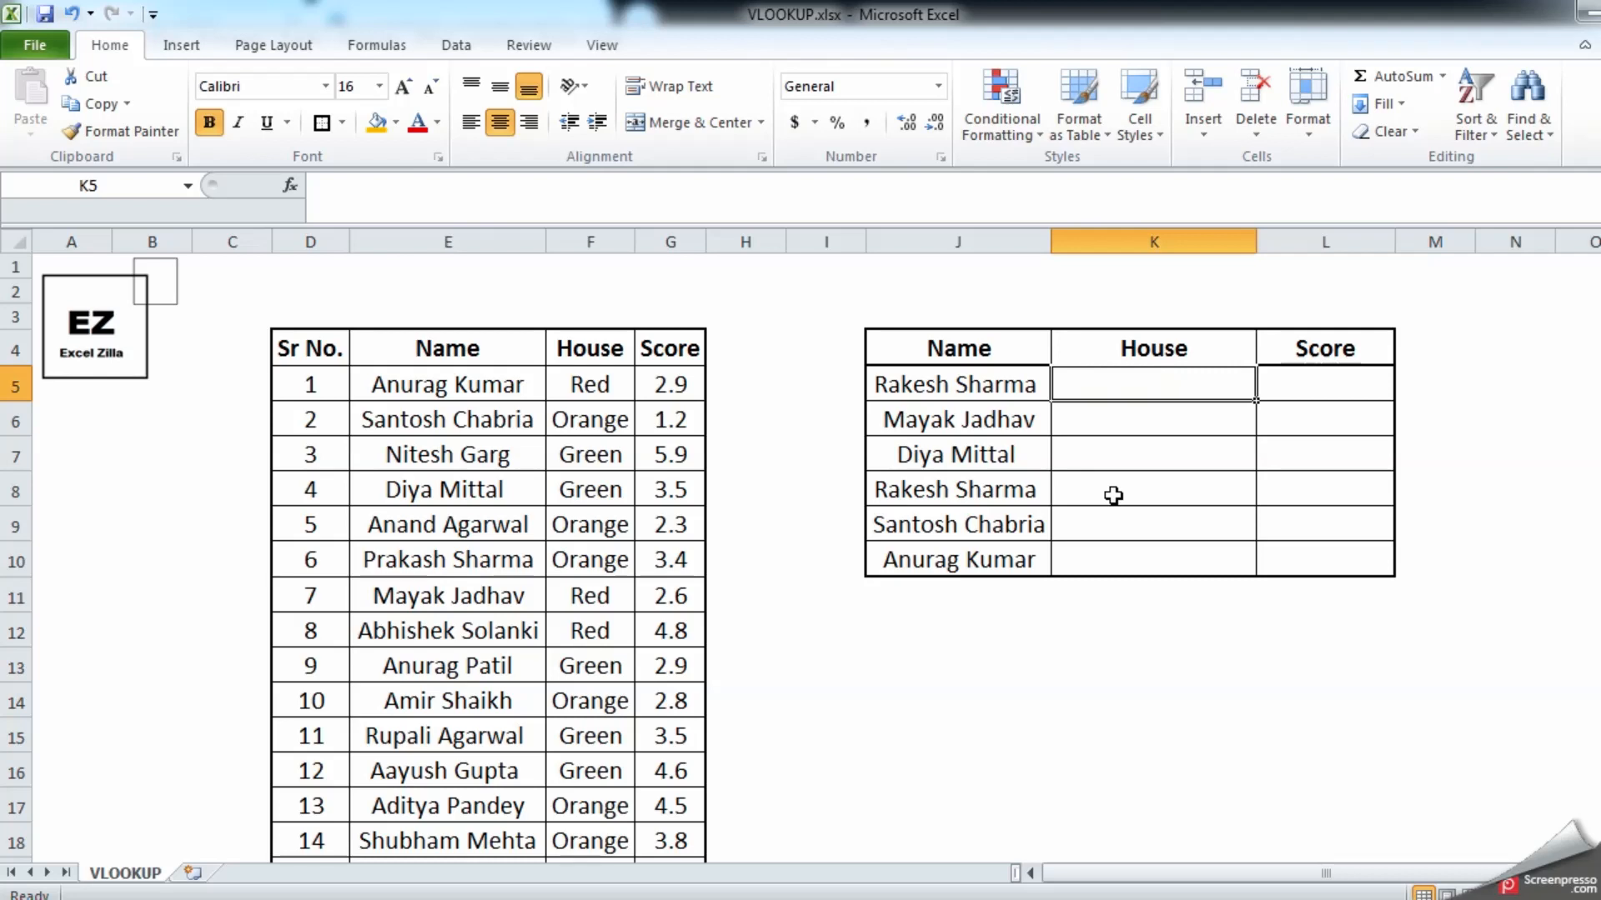
type("=")
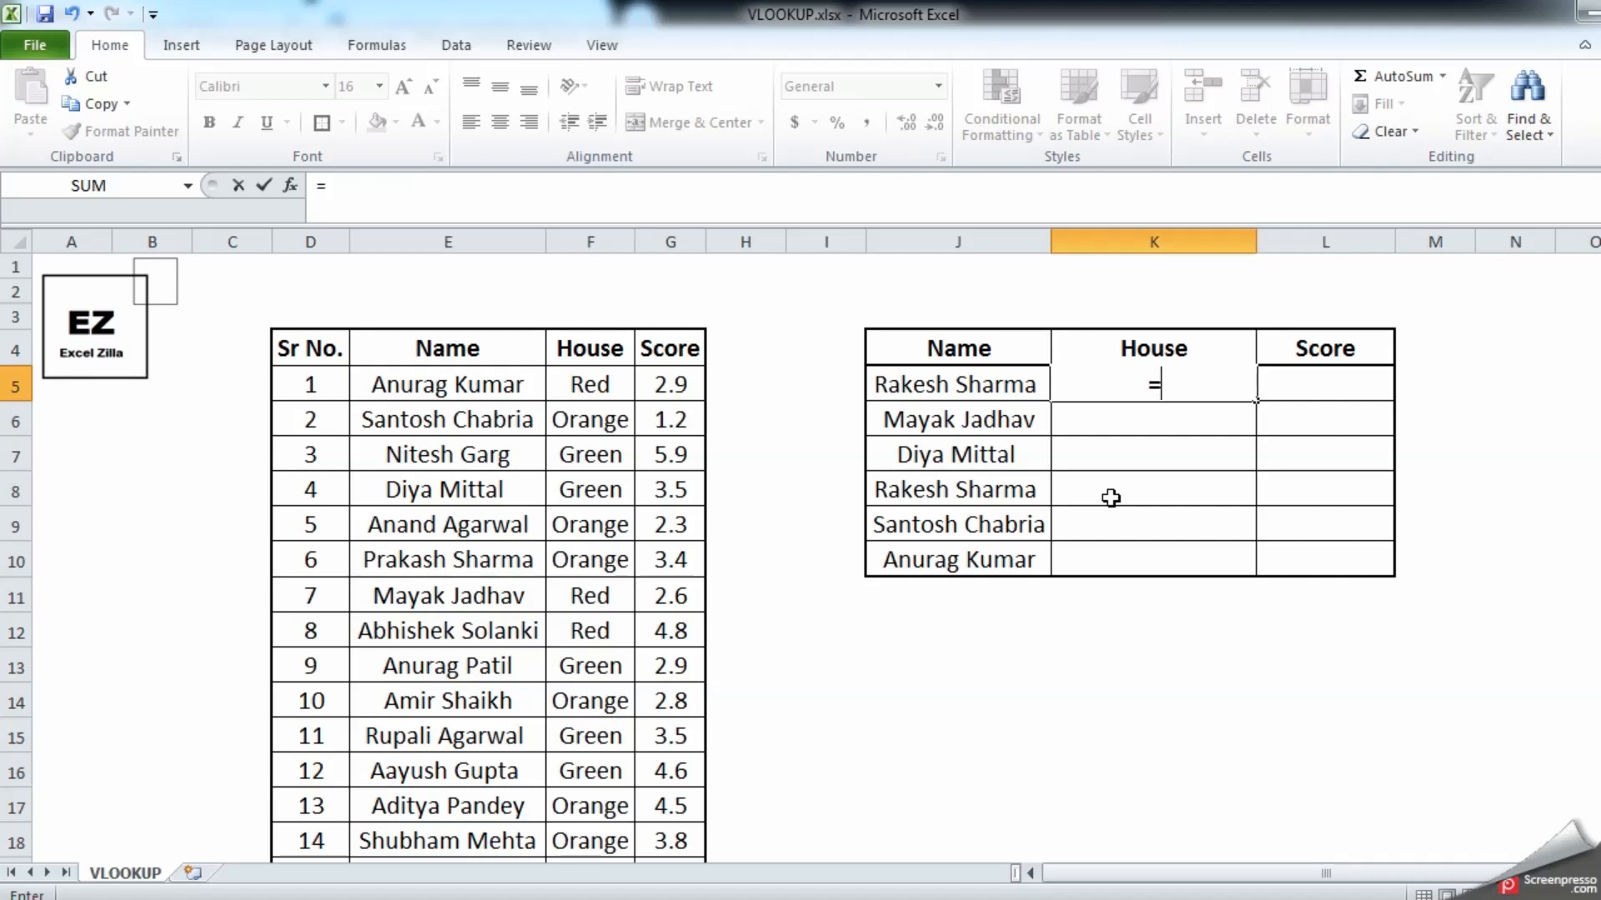
type("VLO")
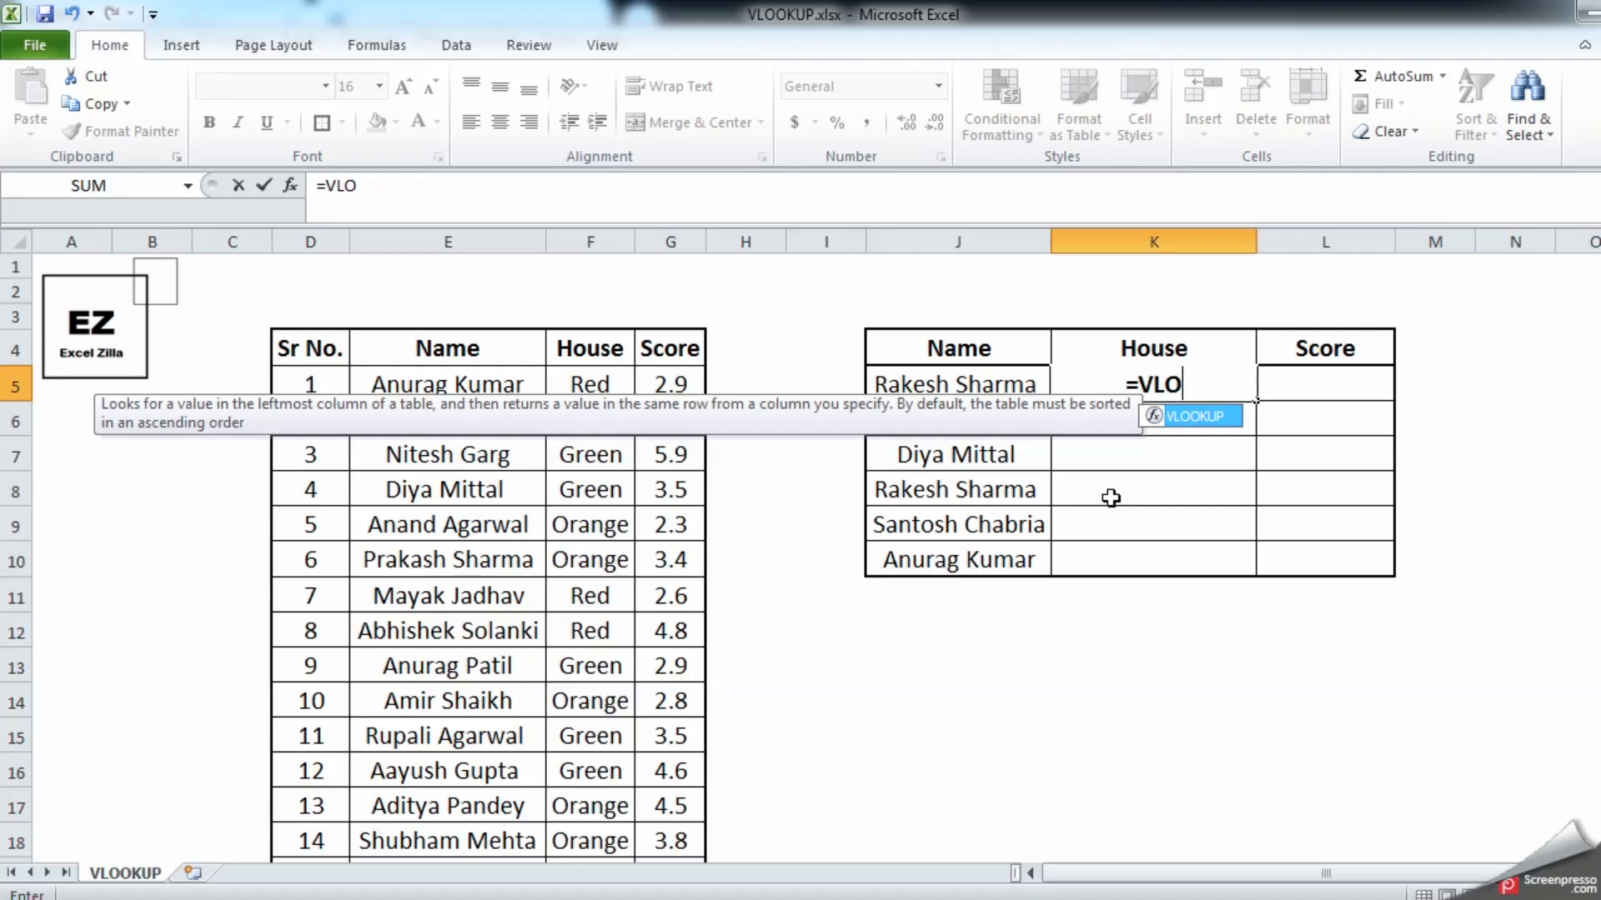
key("Tab")
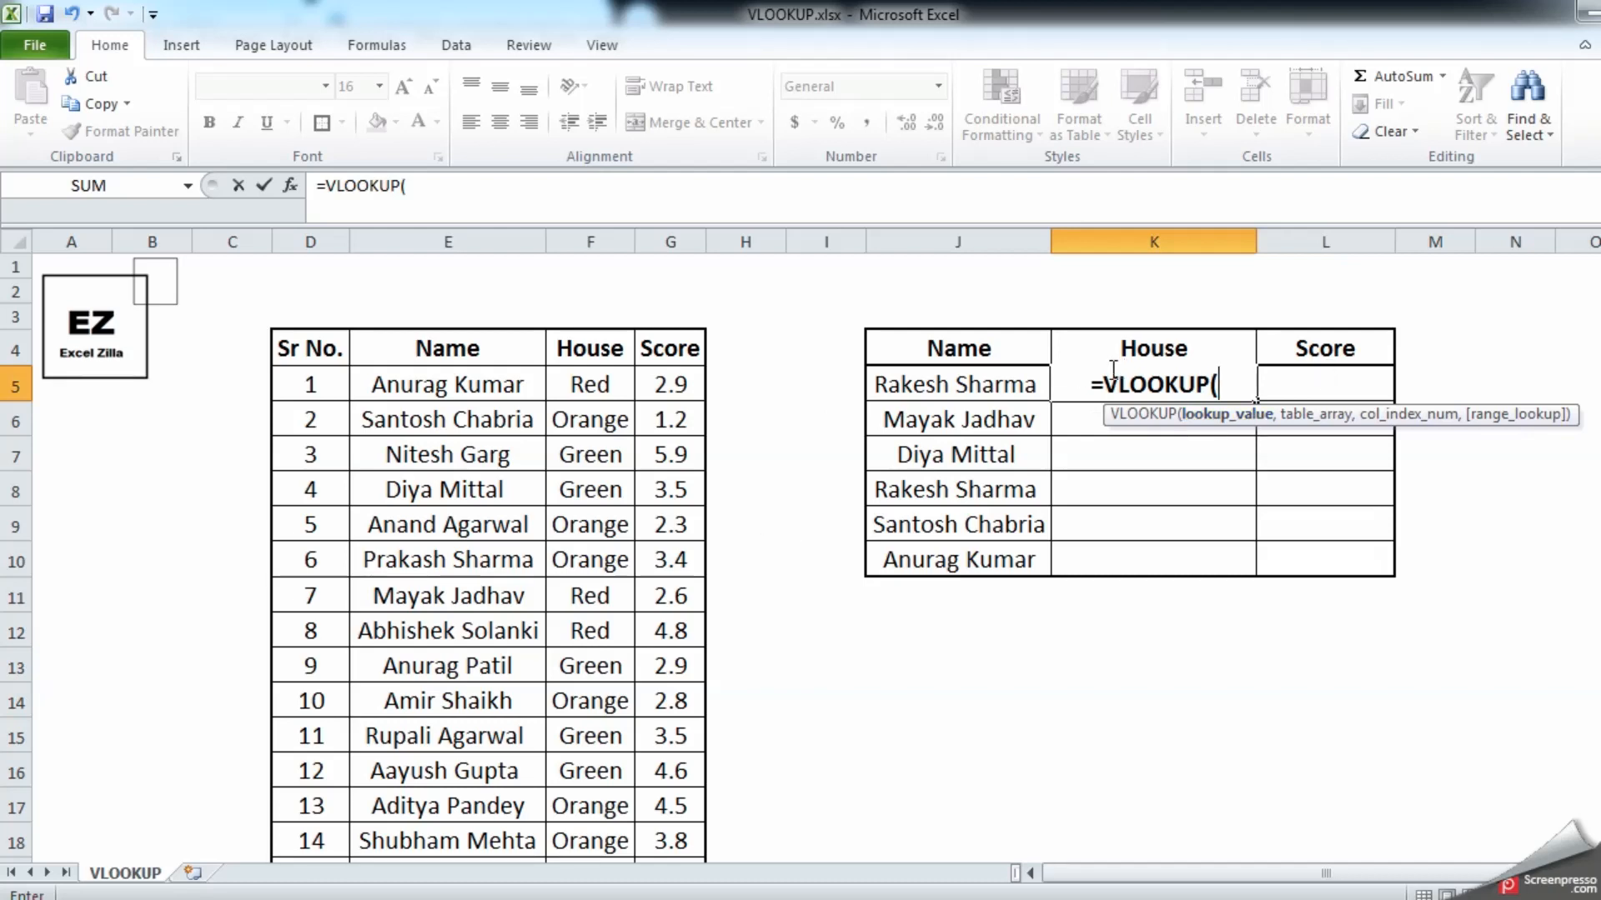
left_click(963, 379)
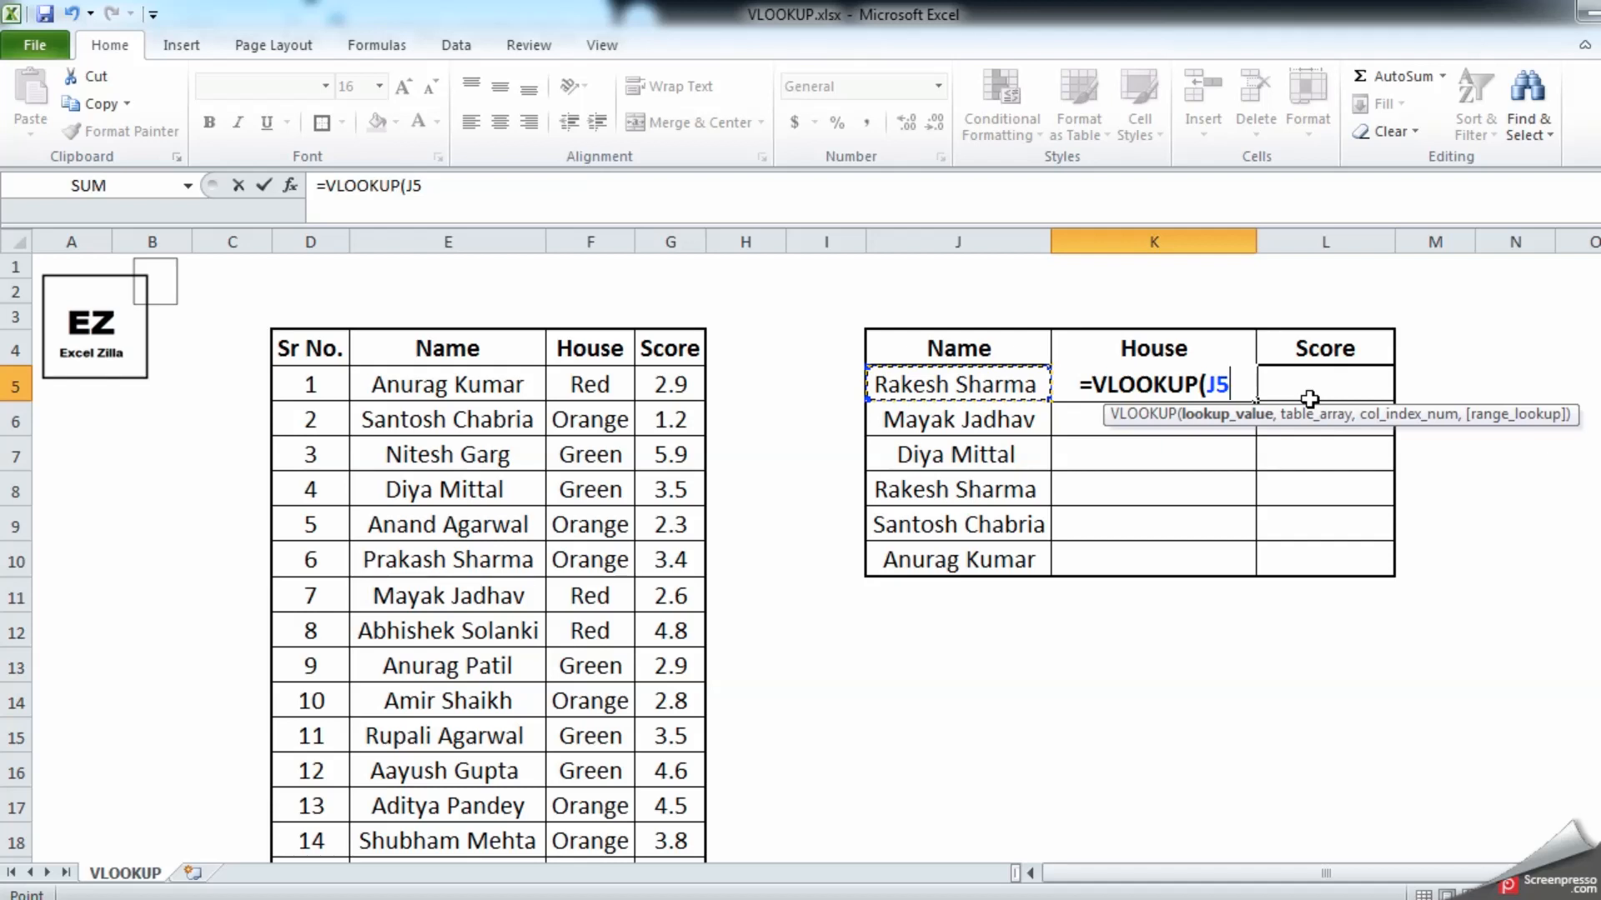
type(",")
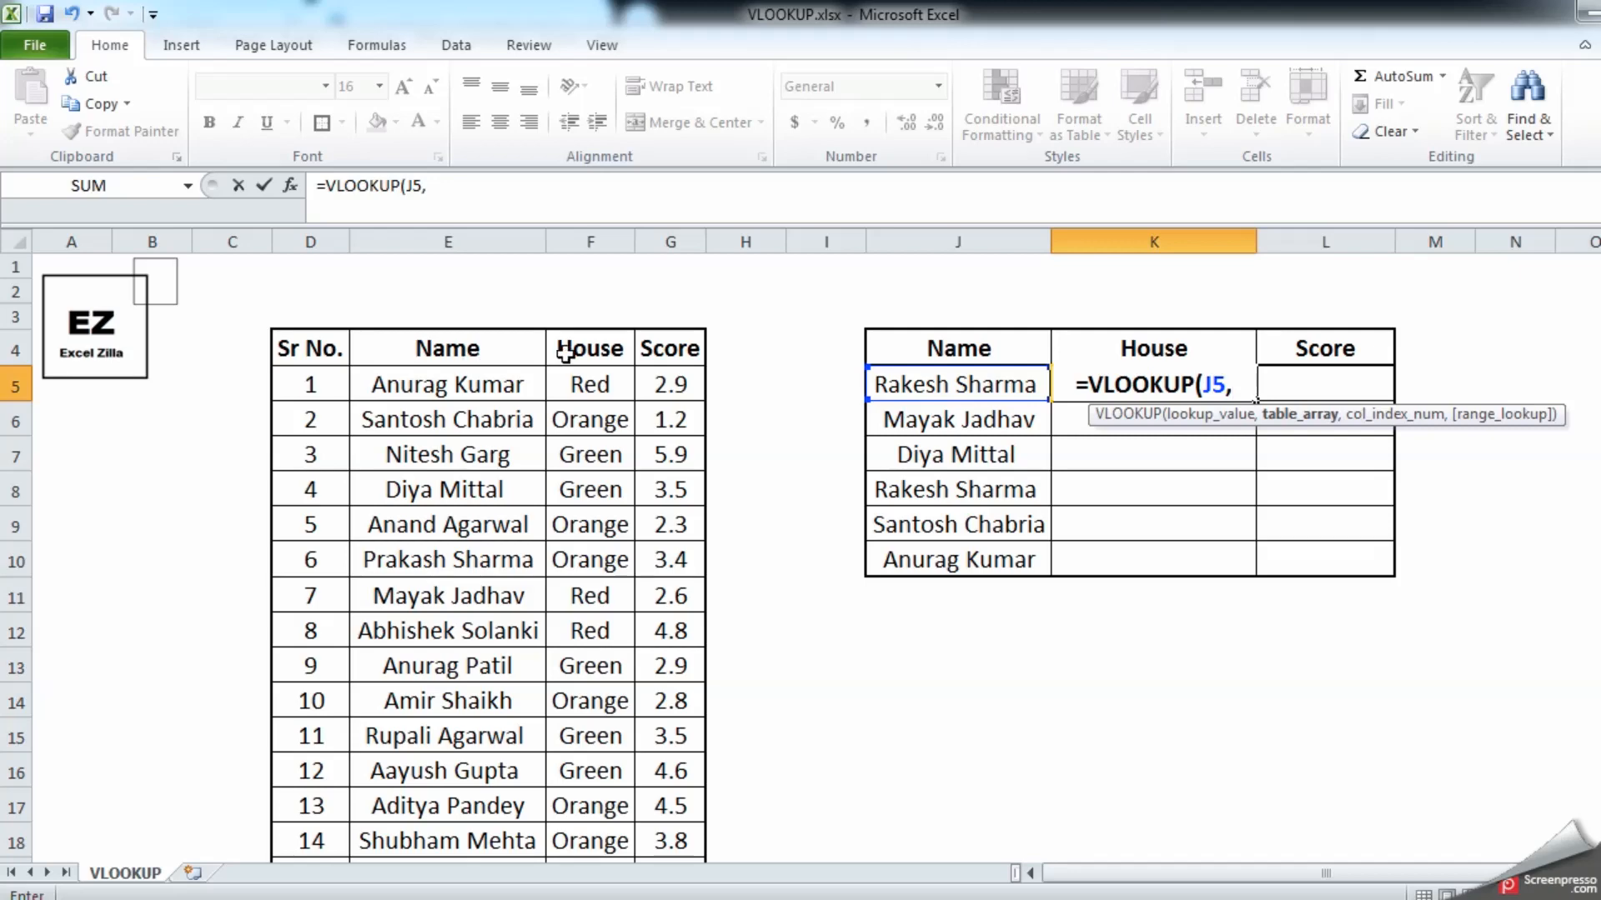
scroll(674, 745, "down", 2)
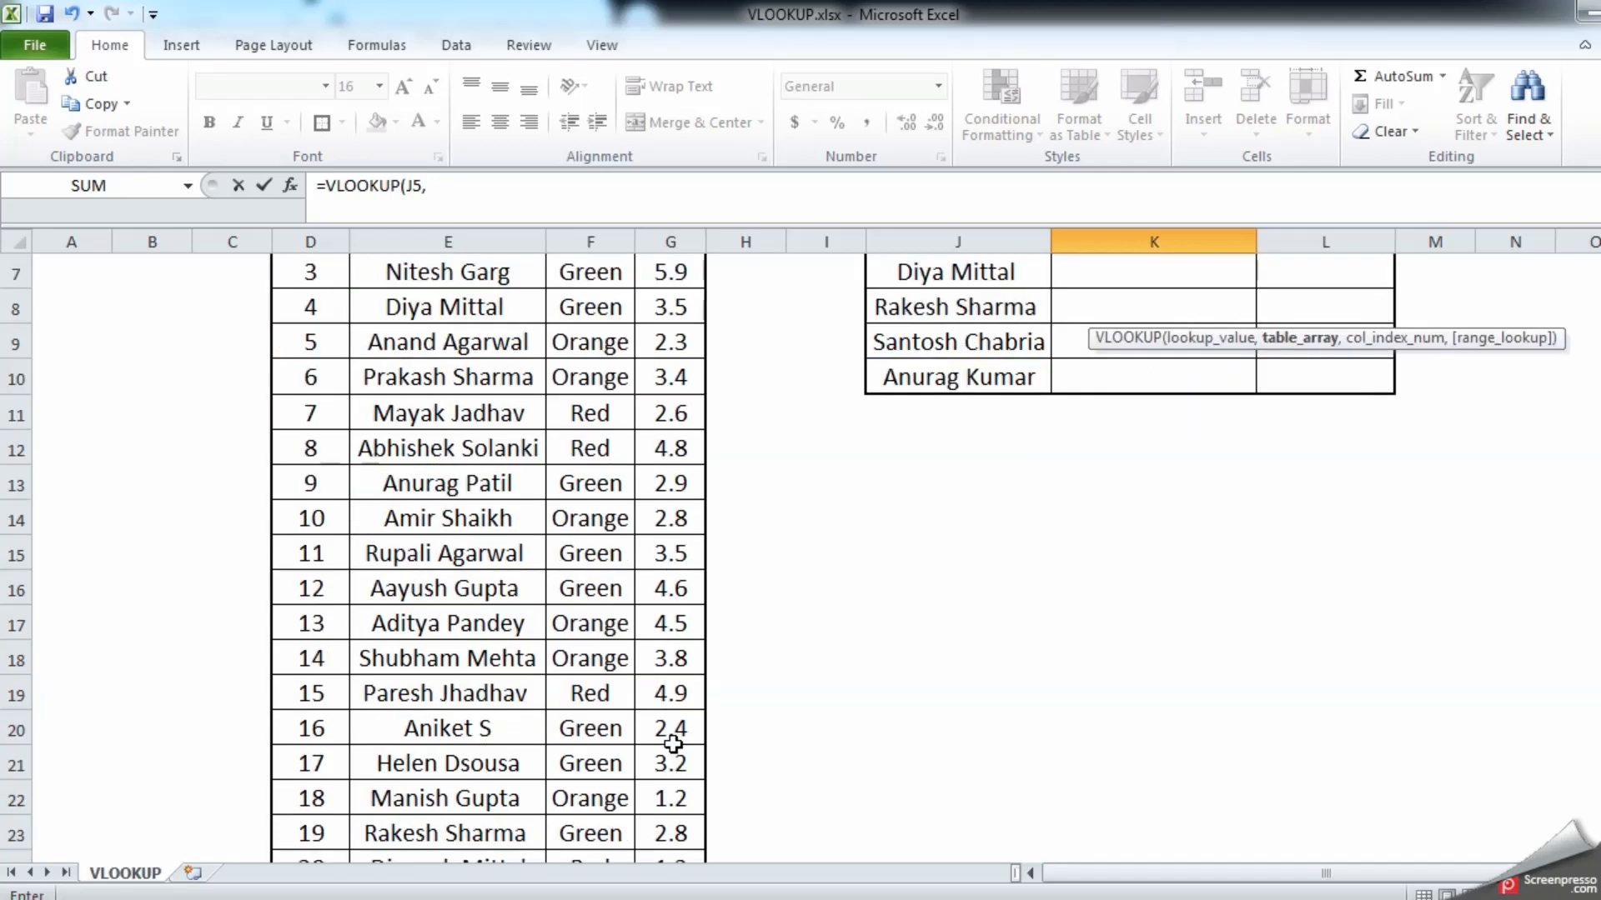
scroll(674, 745, "up", 2)
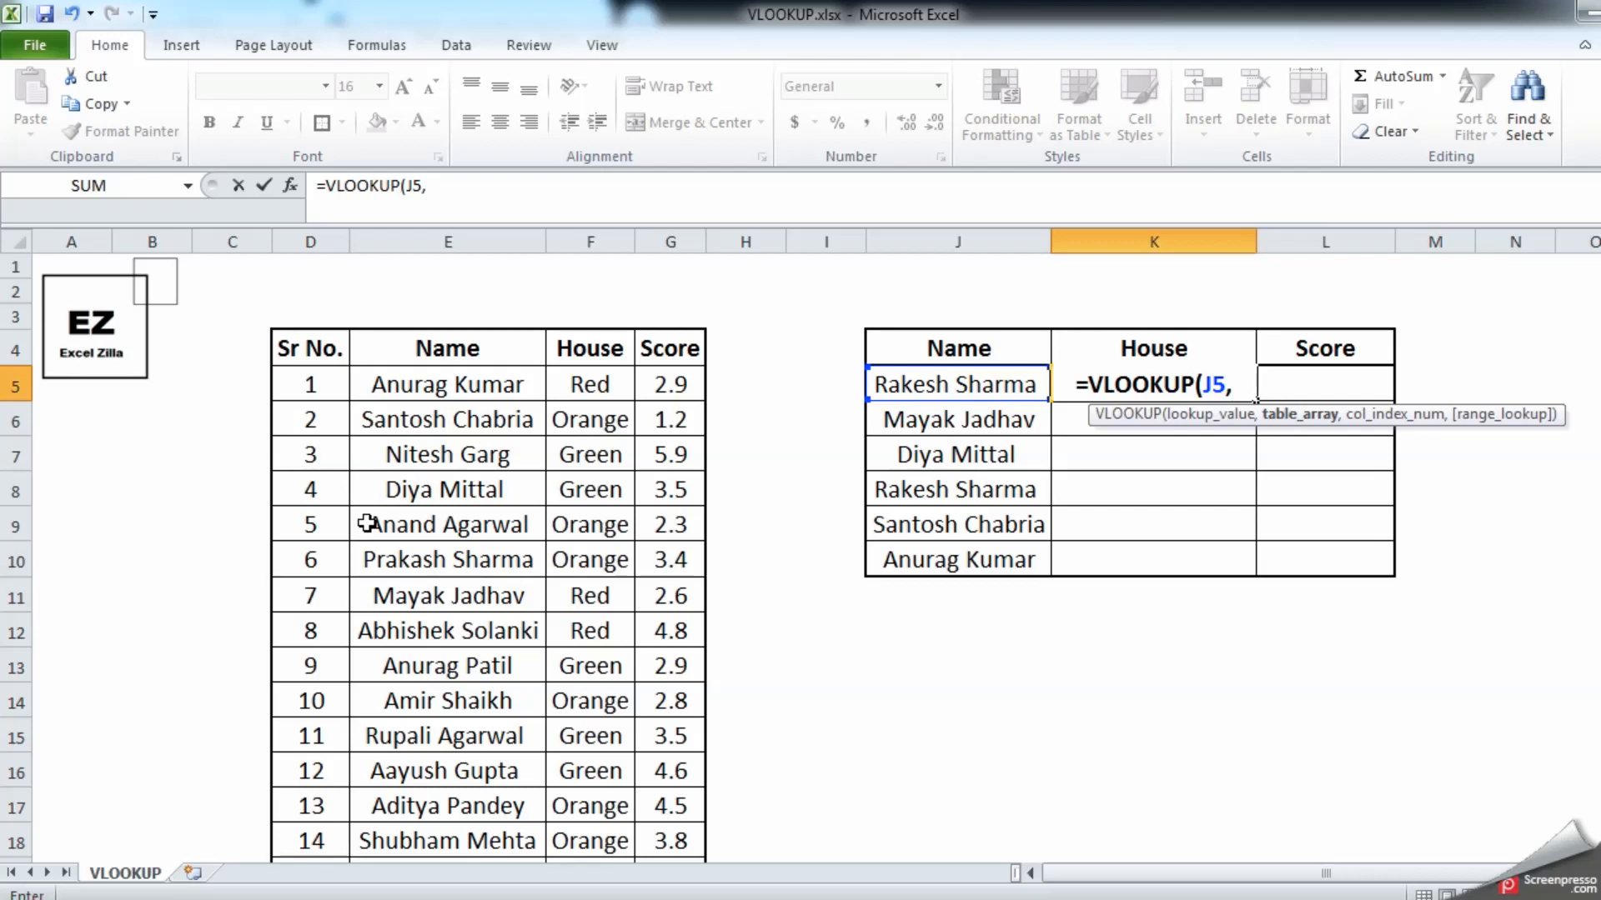
left_click_drag(392, 347, 670, 631)
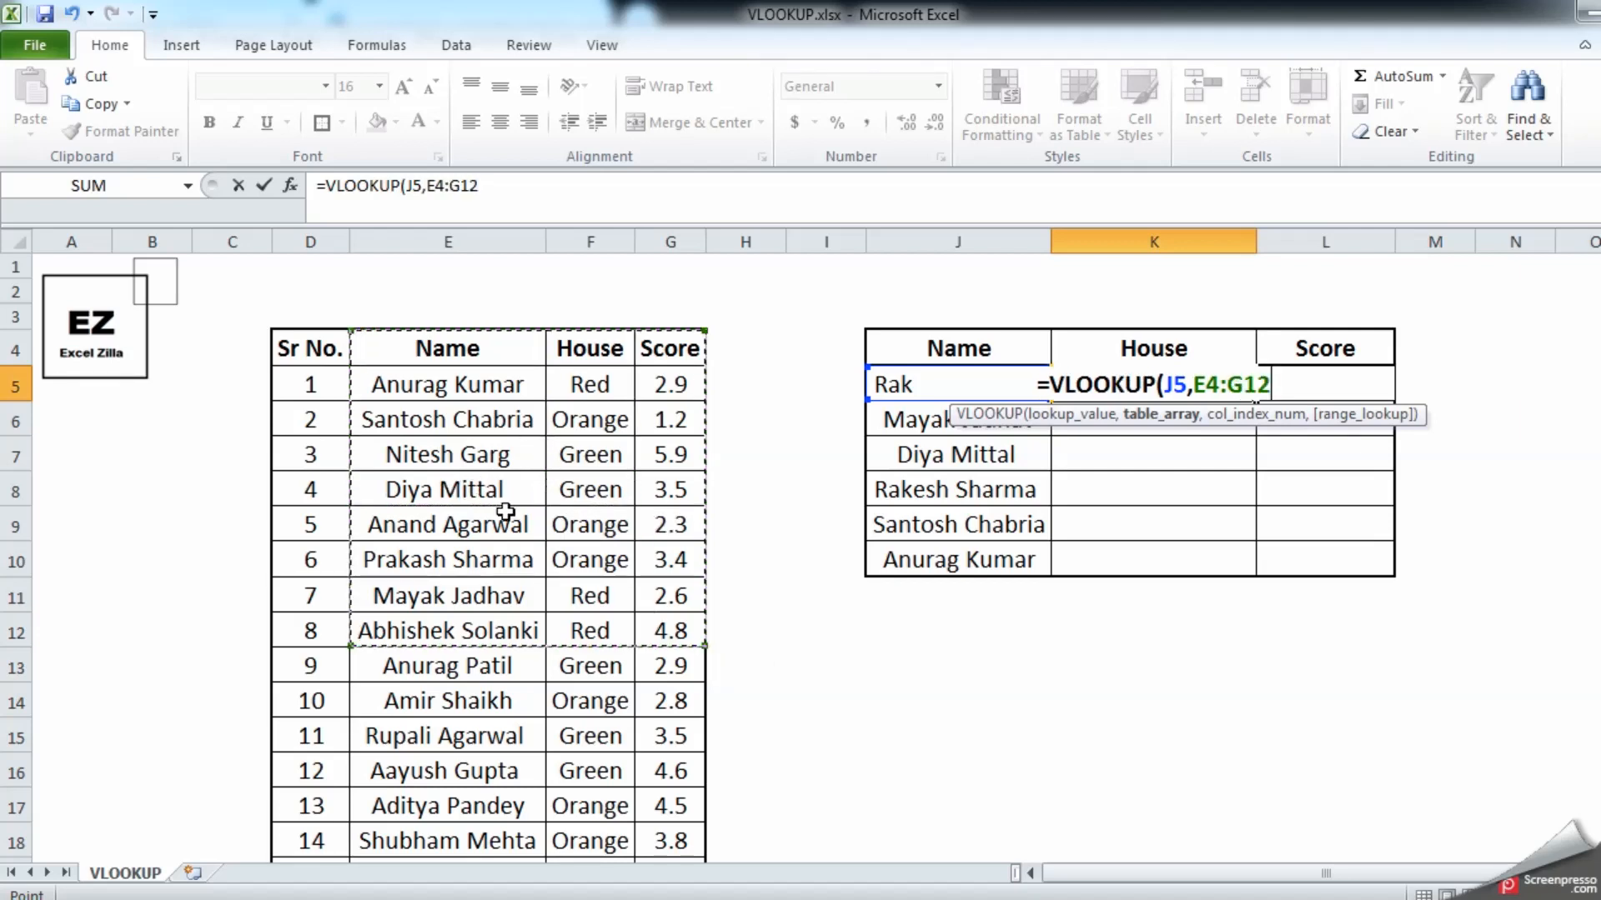
left_click_drag(315, 347, 685, 524)
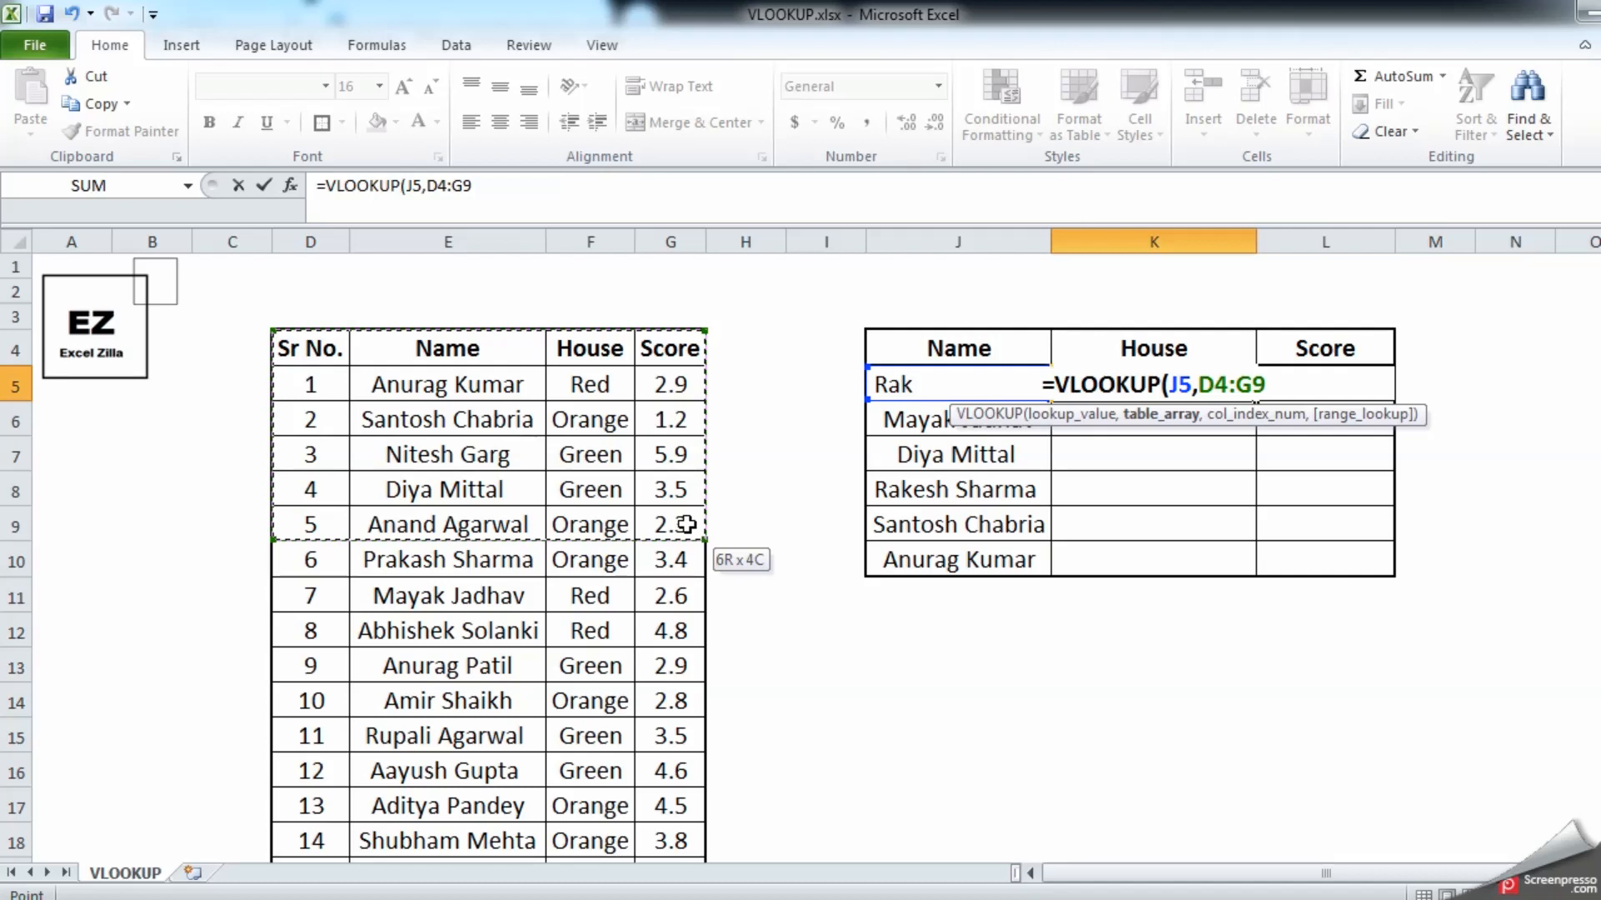
left_click_drag(685, 524, 685, 524)
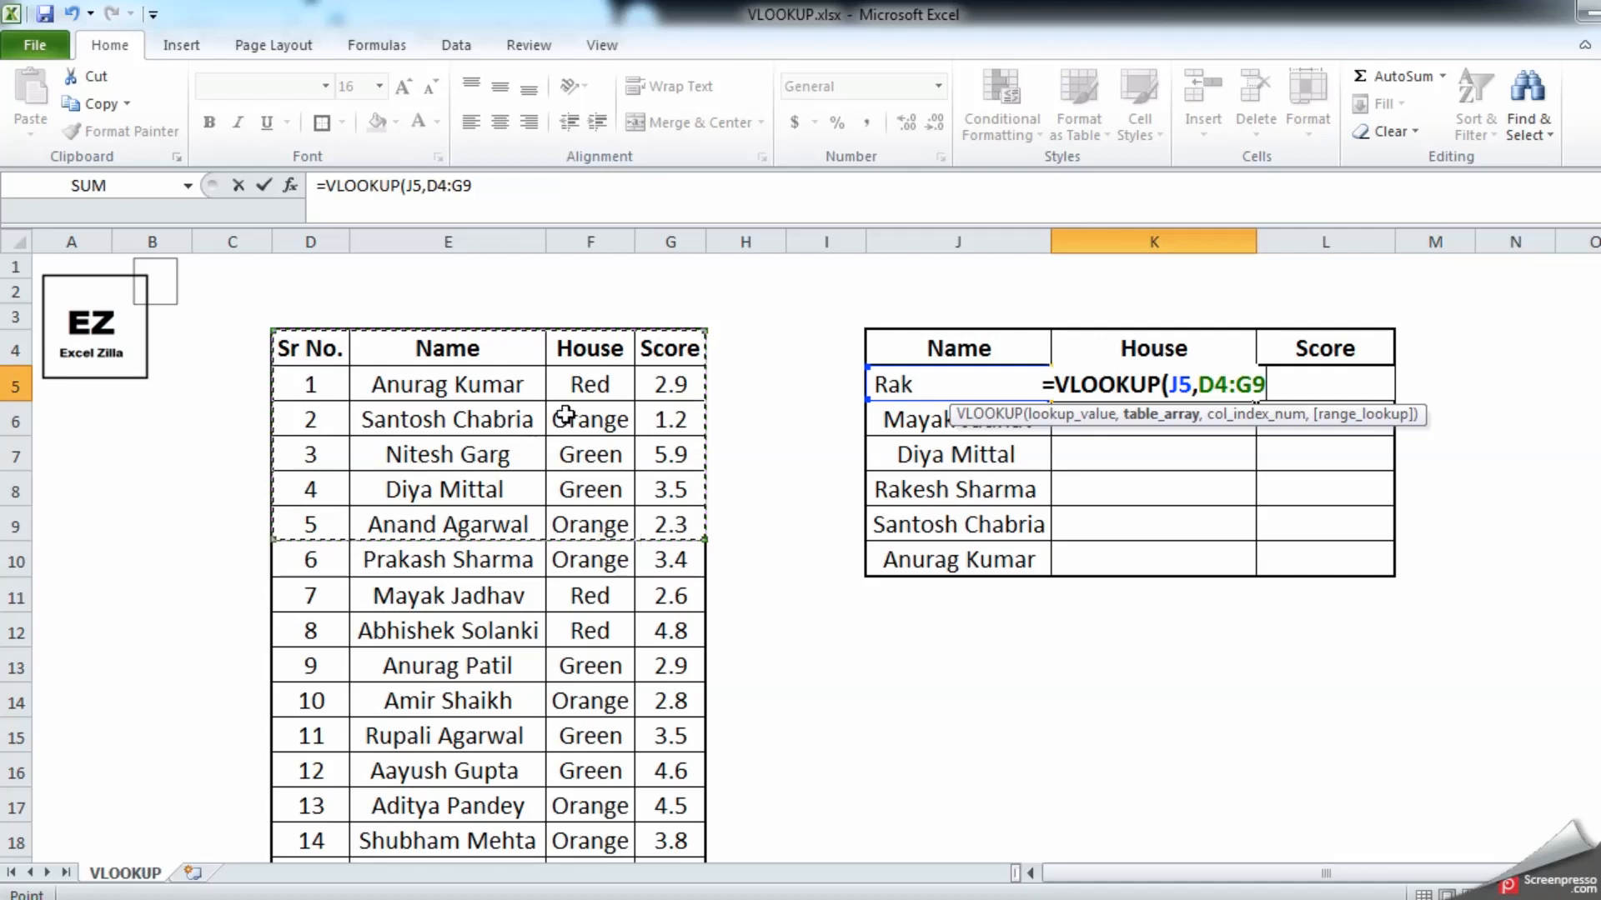
Set the formula's table array to E4:G24, covering the Name, House and Score columns
left_click(444, 350)
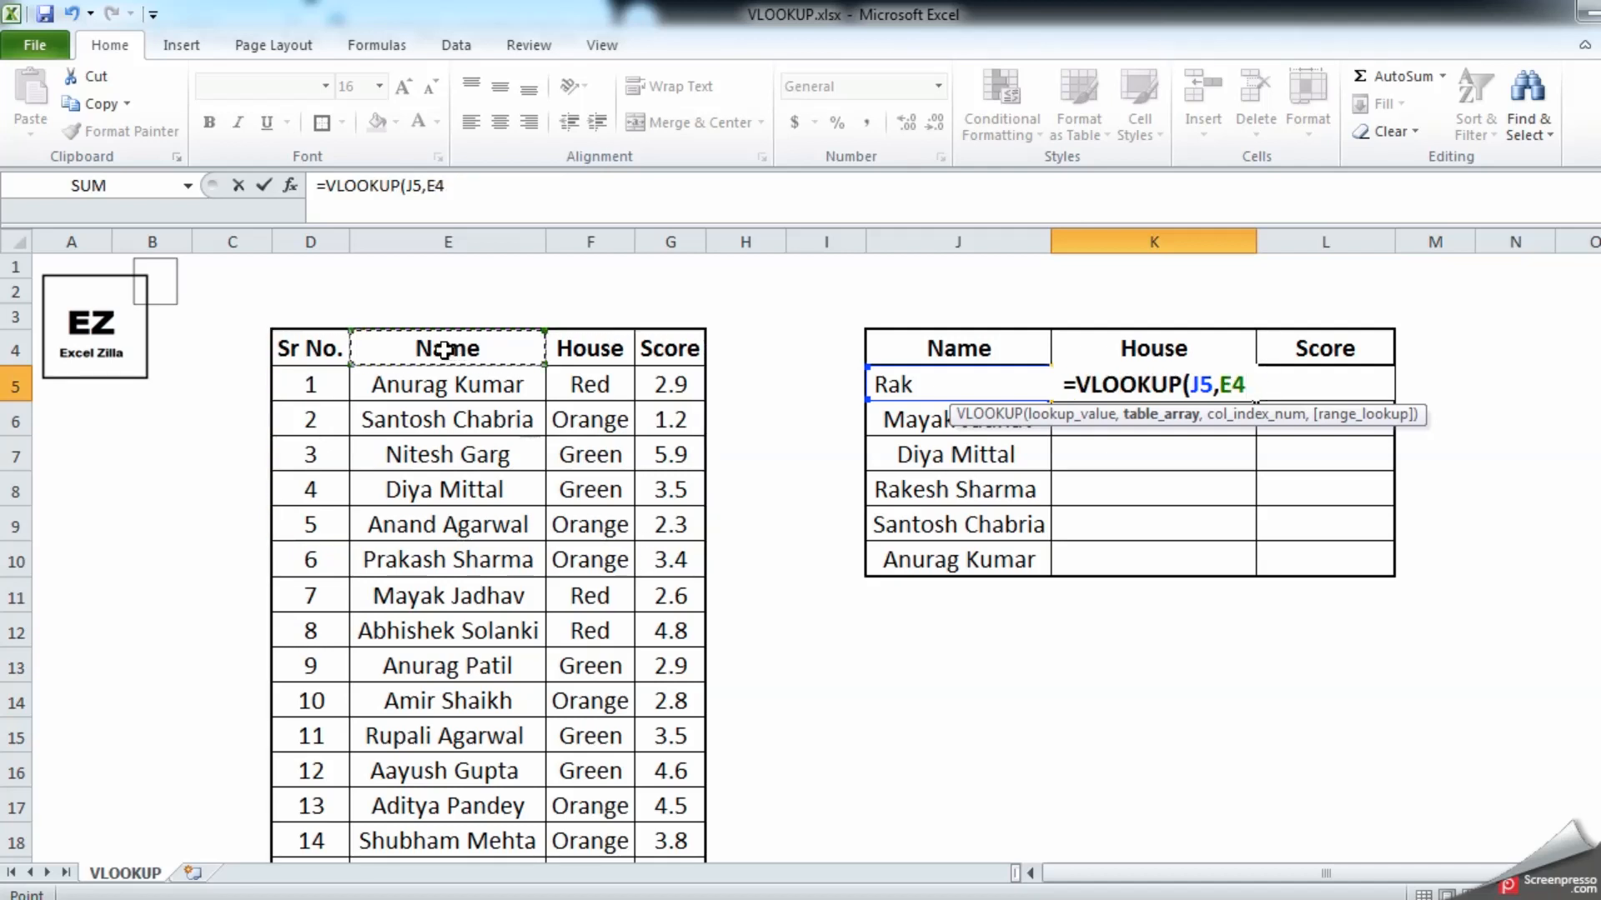
left_click_drag(480, 345, 670, 350)
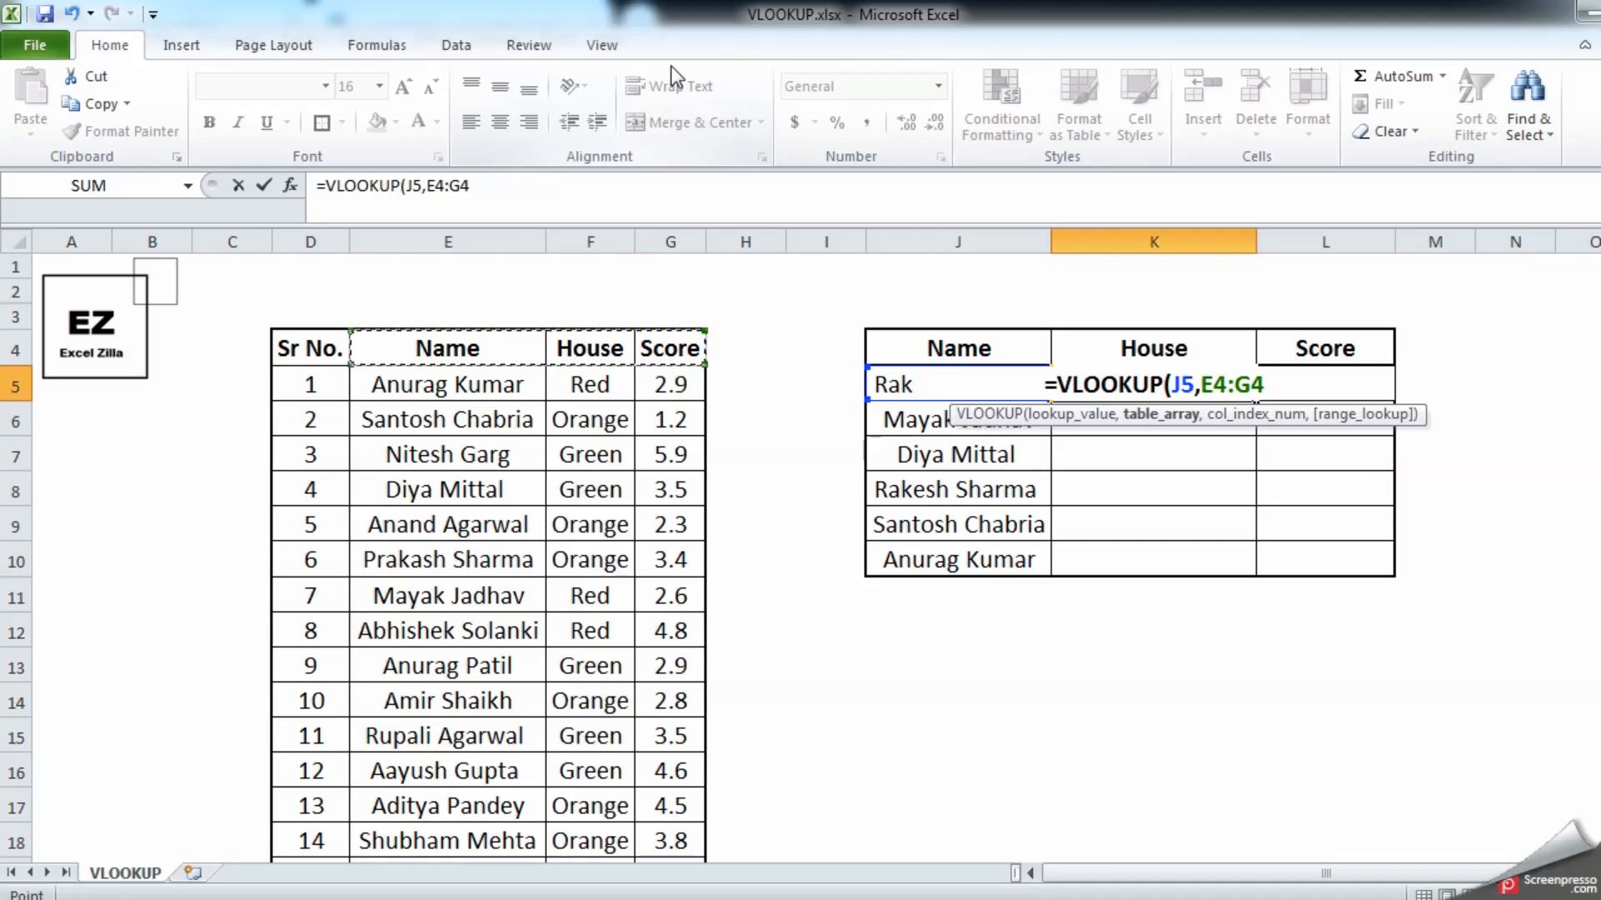
key("ctrl+shift+Down")
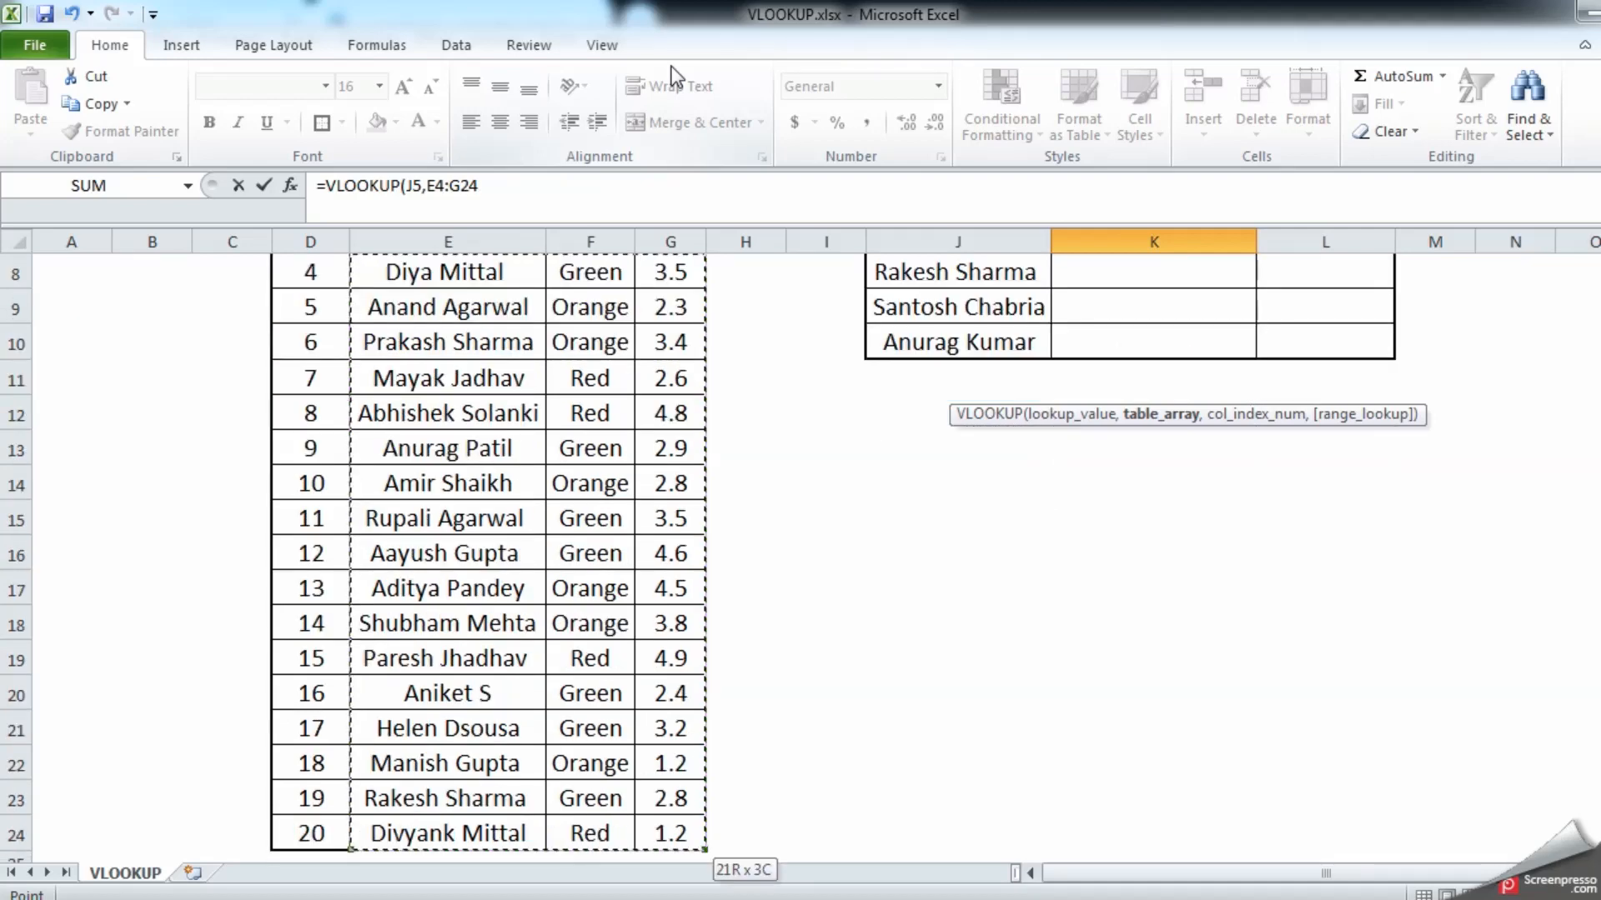
scroll(1334, 442, "up", 3)
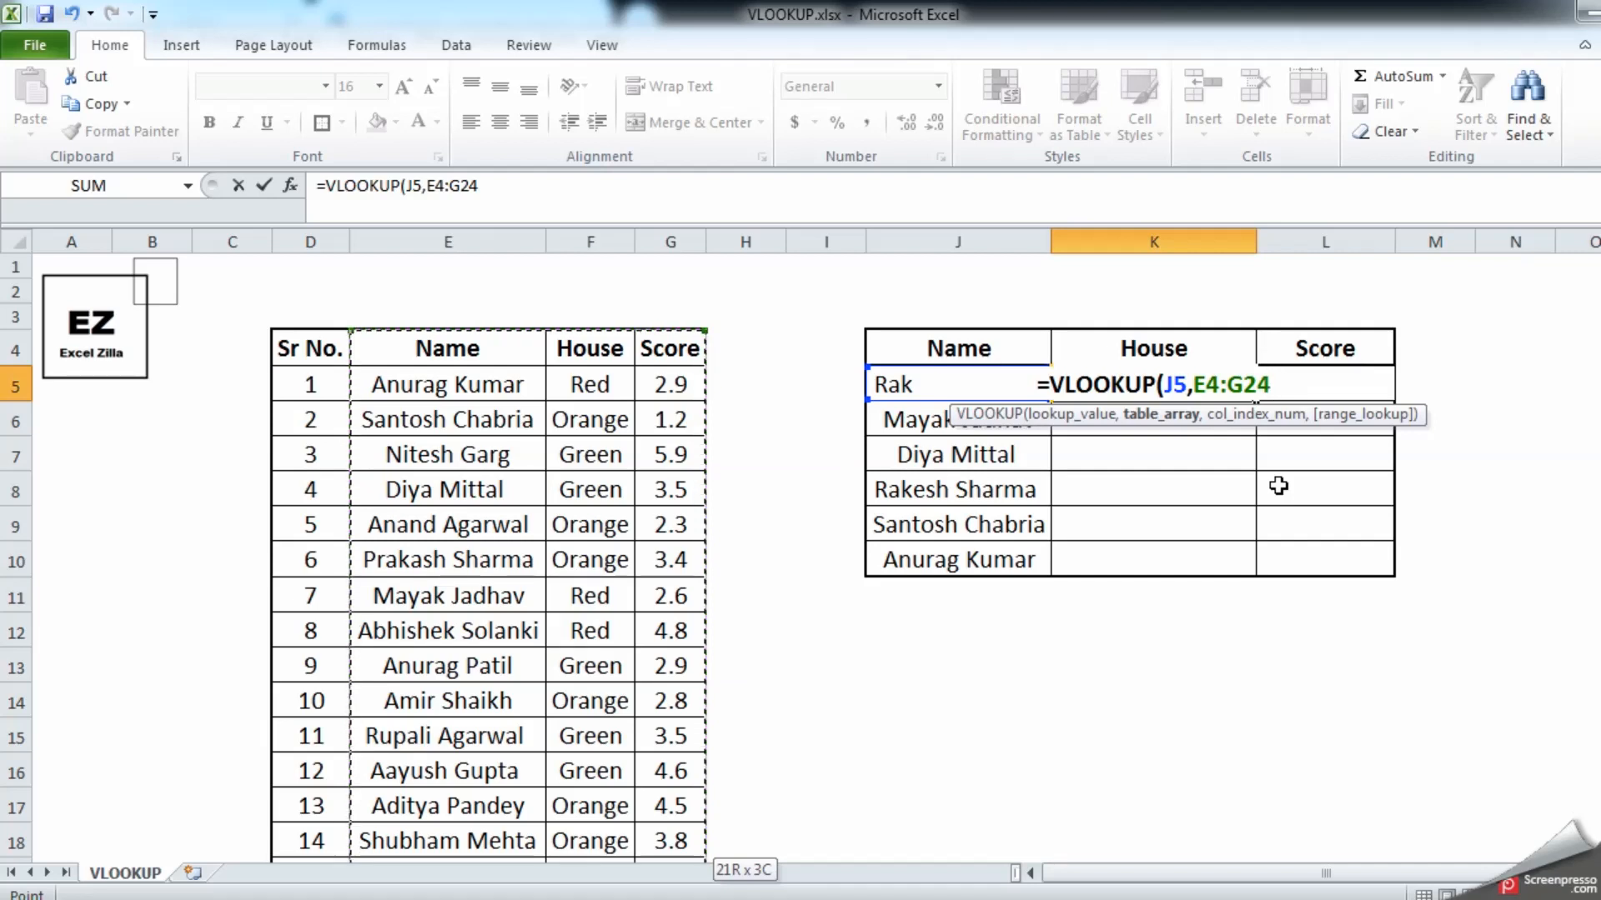
type(",")
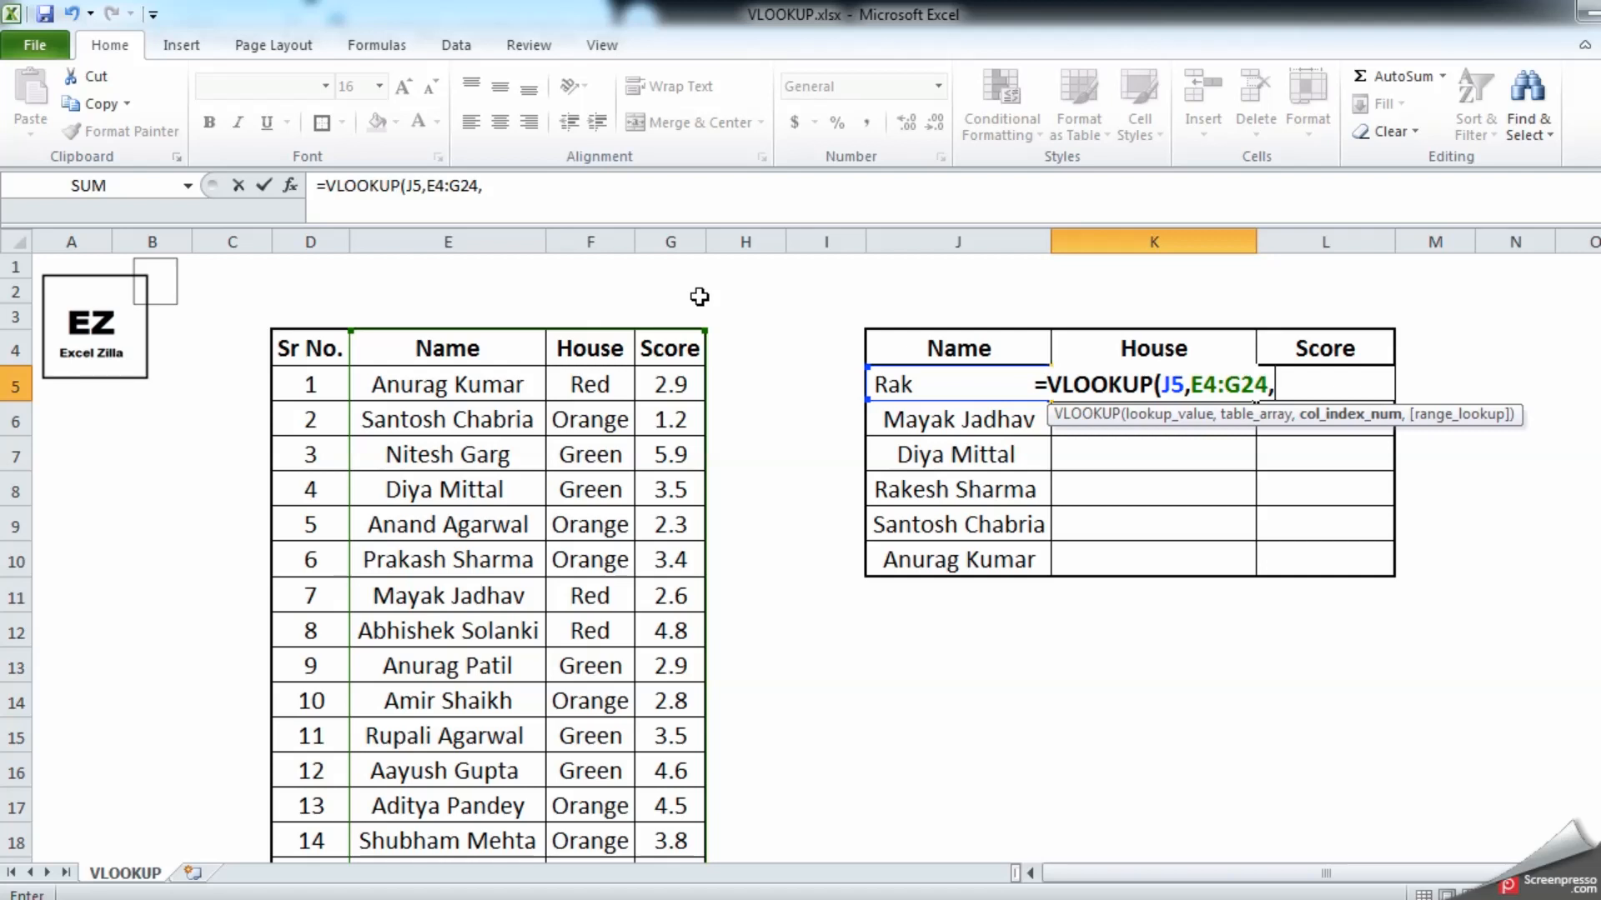
Complete the K5 formula with column index 2 and range lookup 0, and fill it down through K10
type("2")
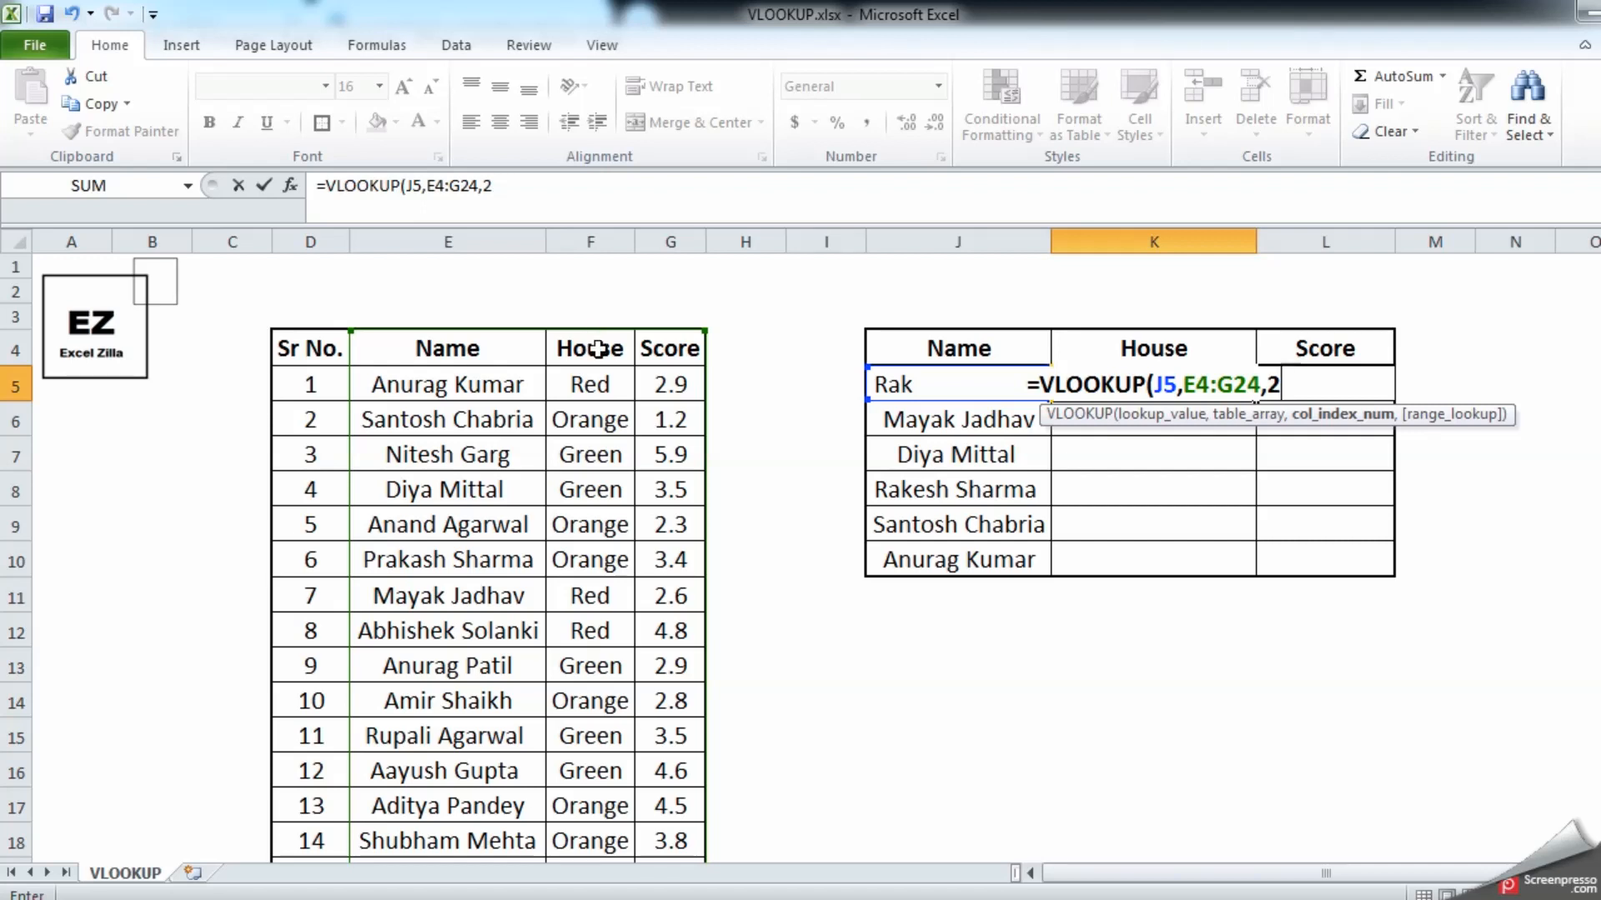
type(",")
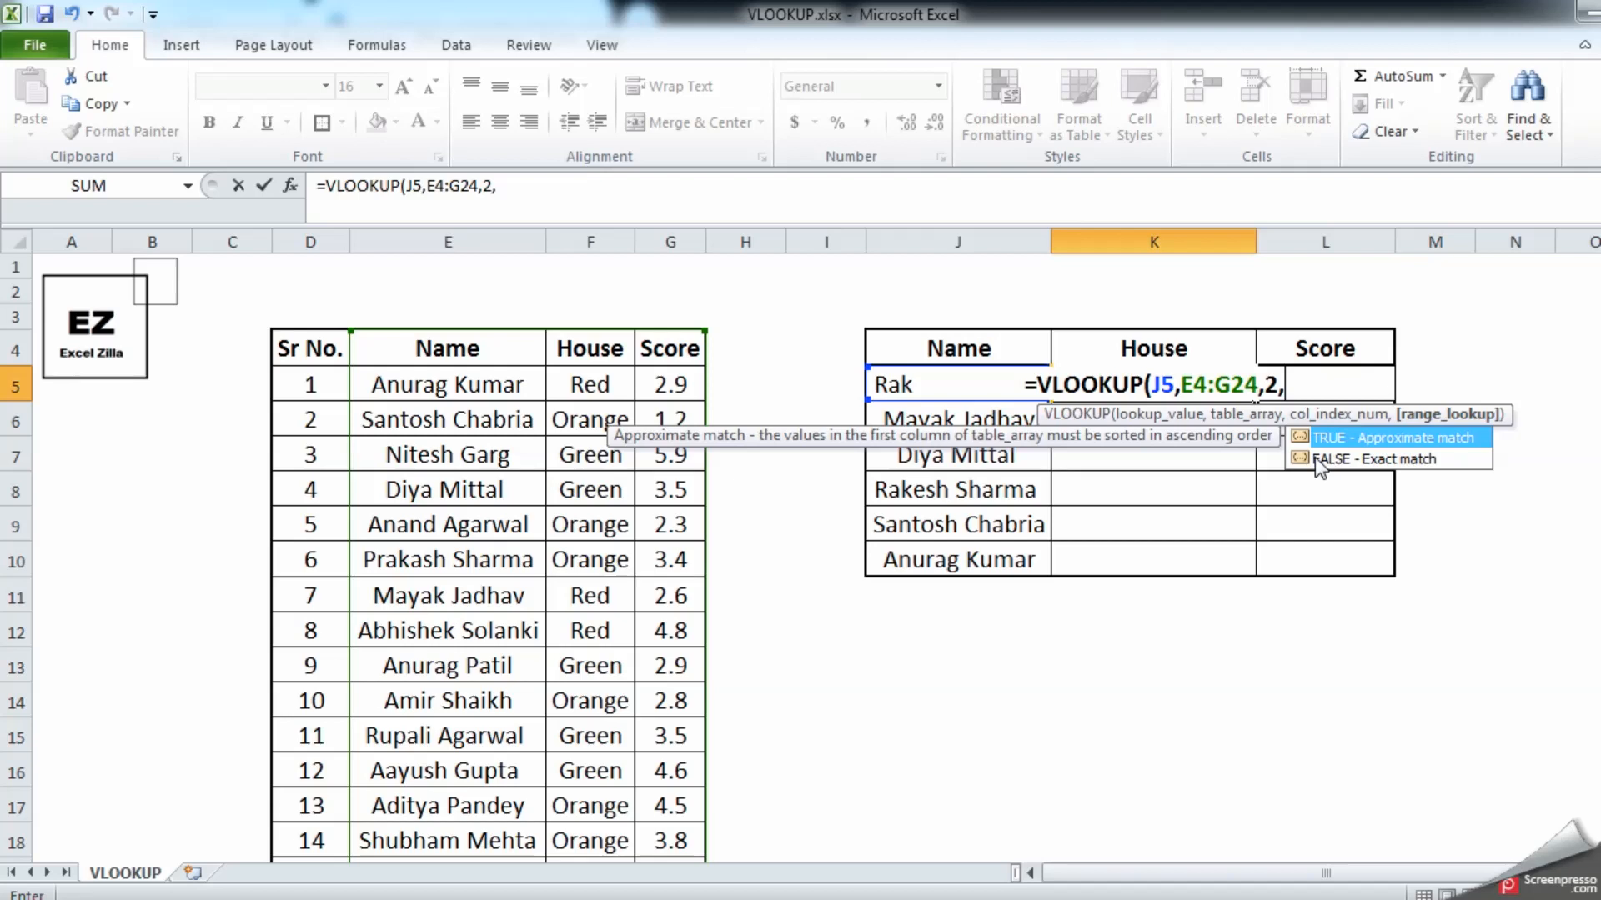
type("0")
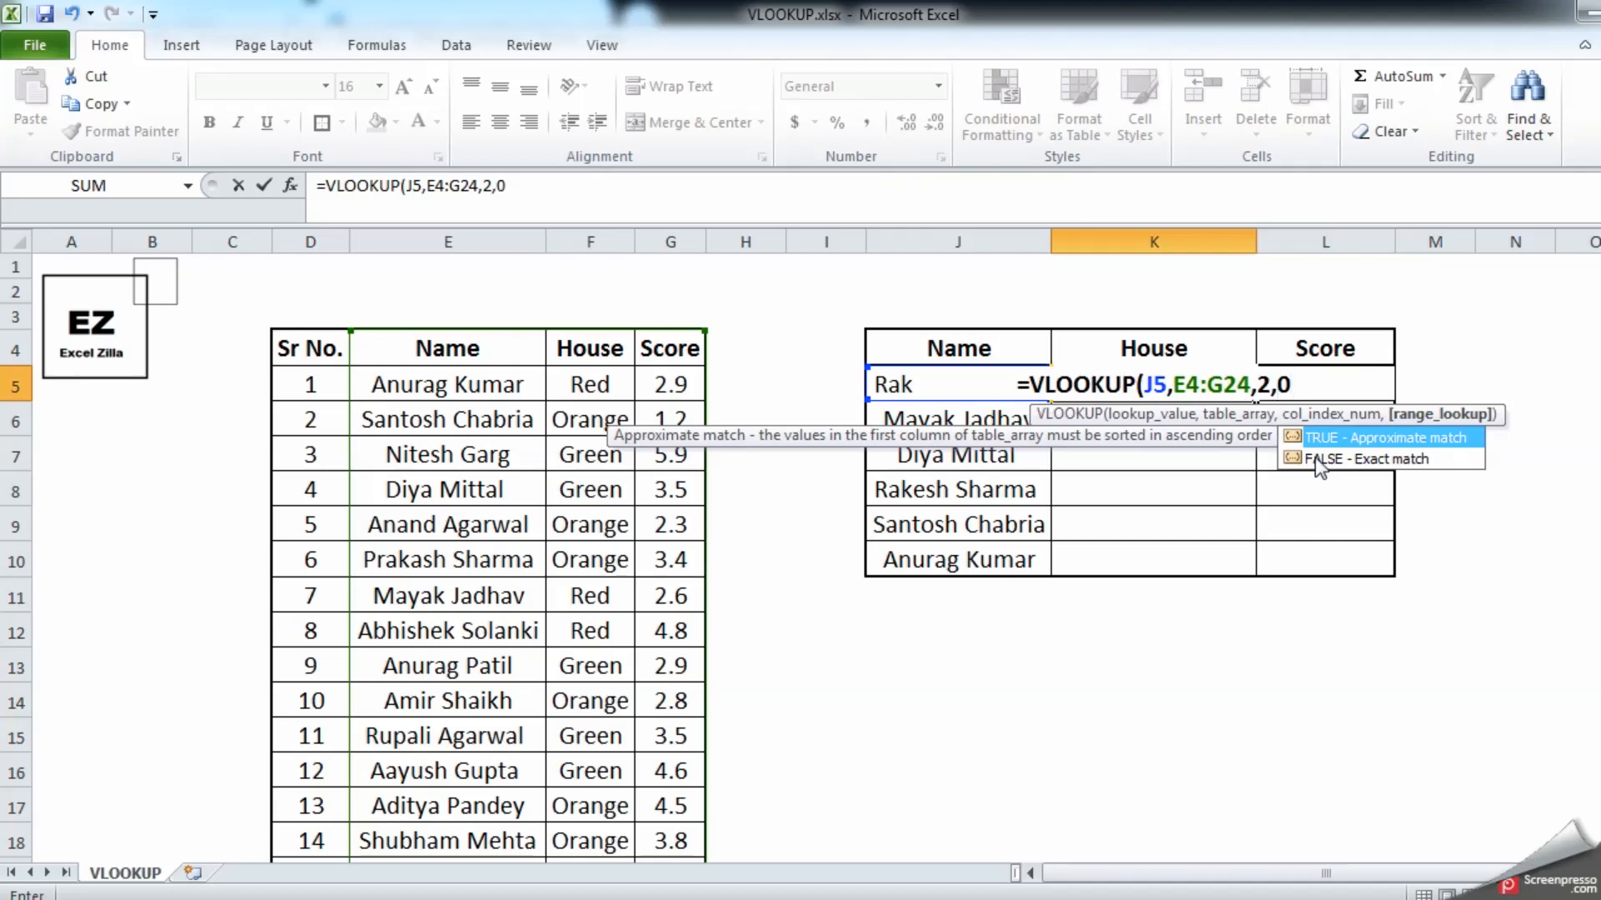
type(")")
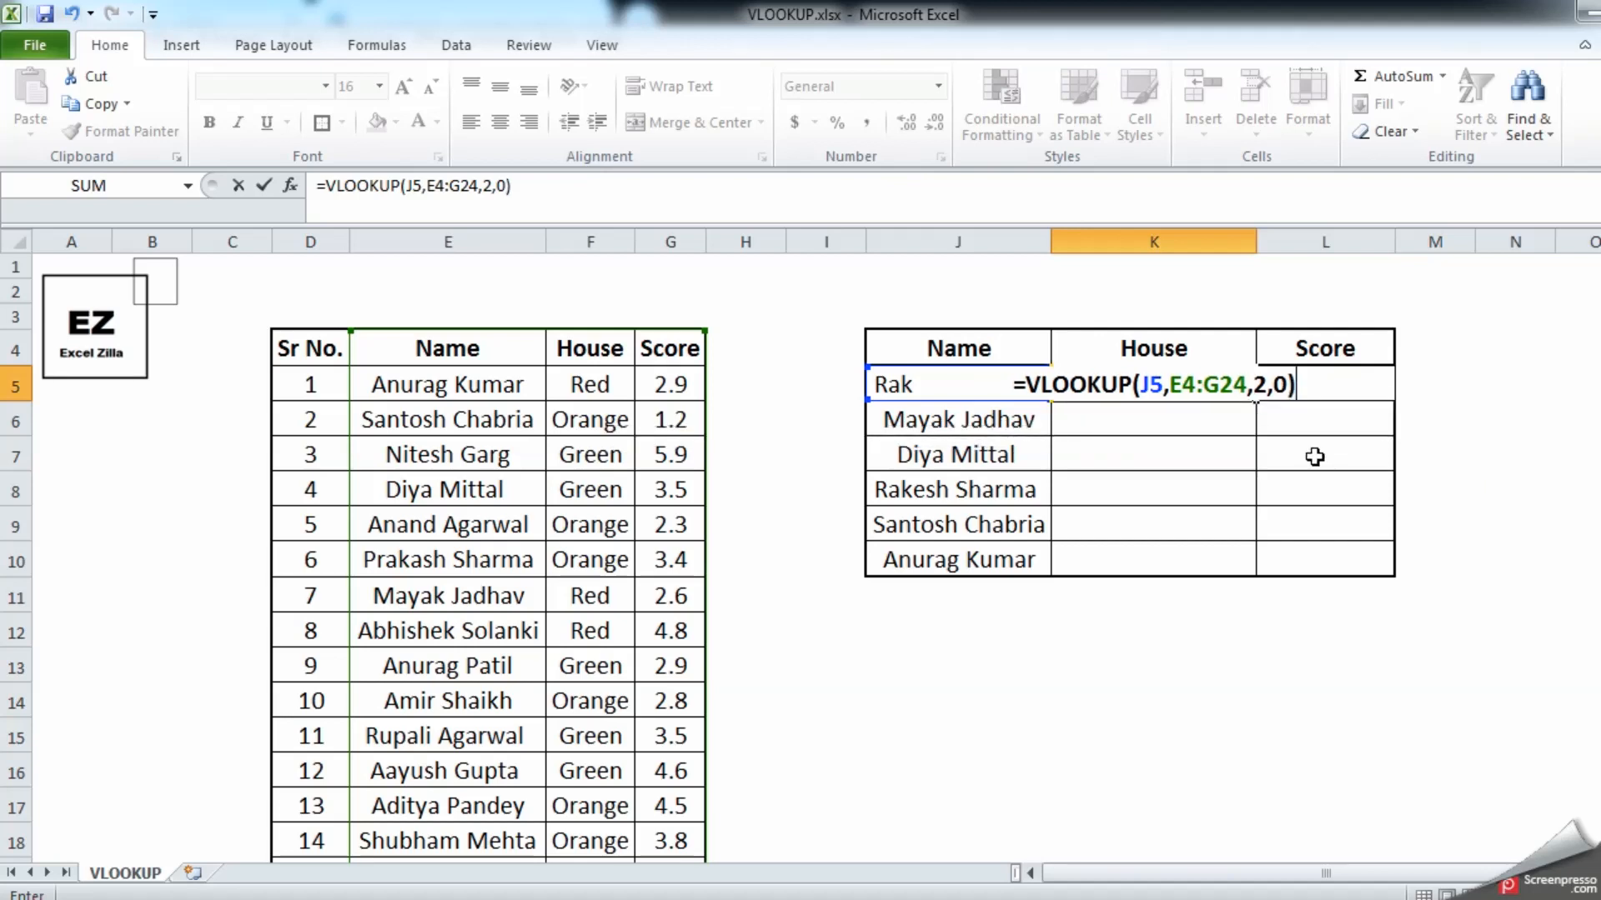
key("Return")
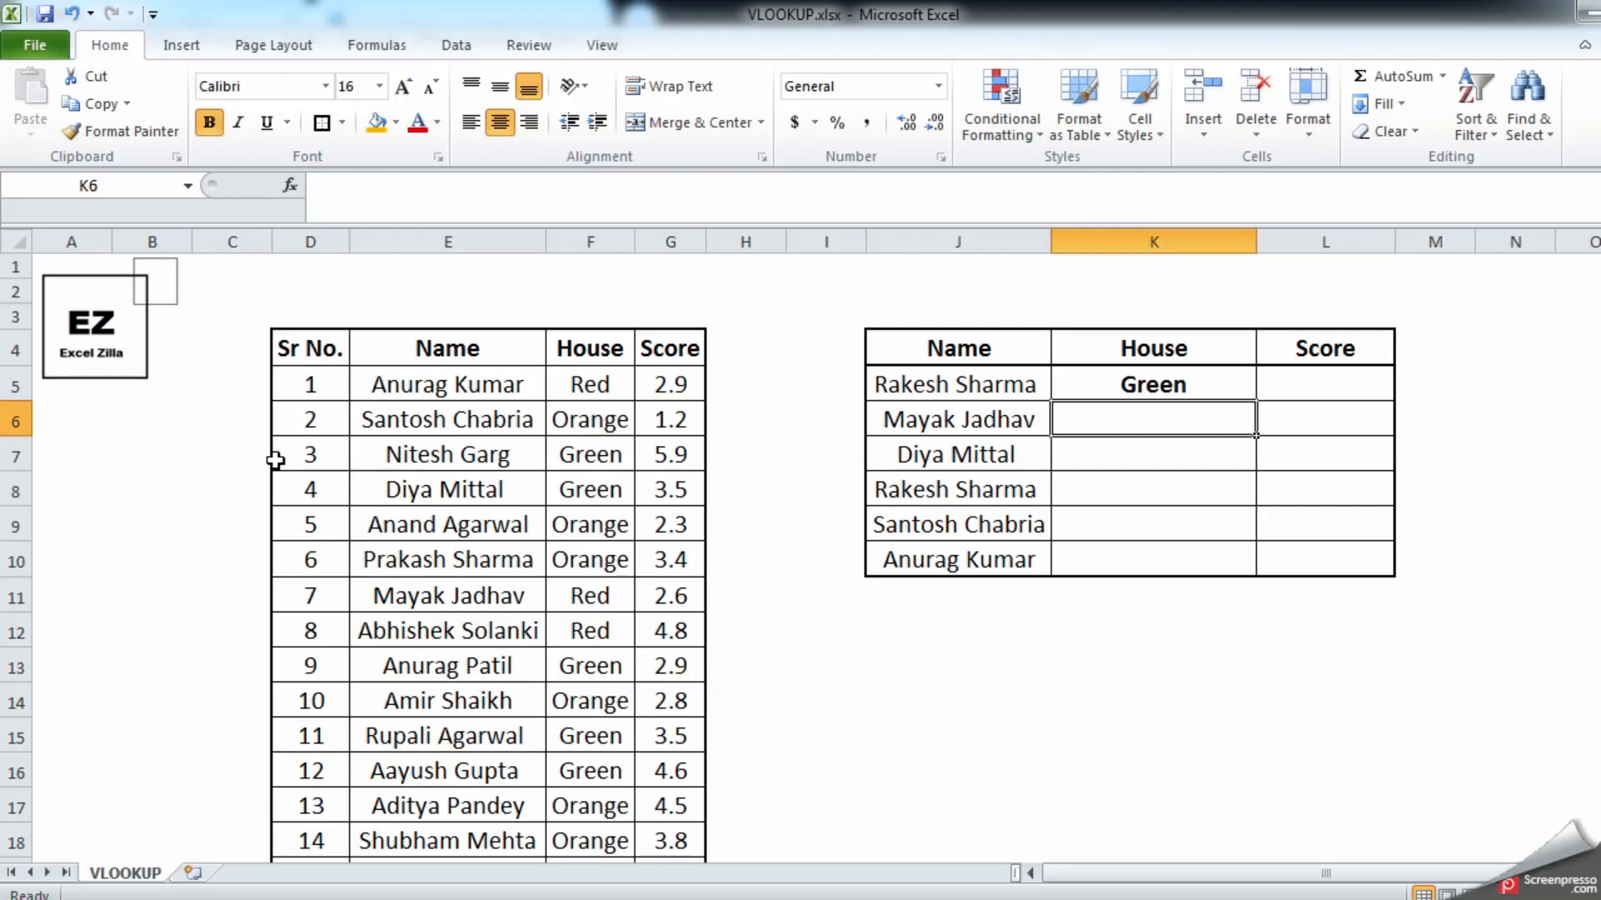
left_click(1180, 383)
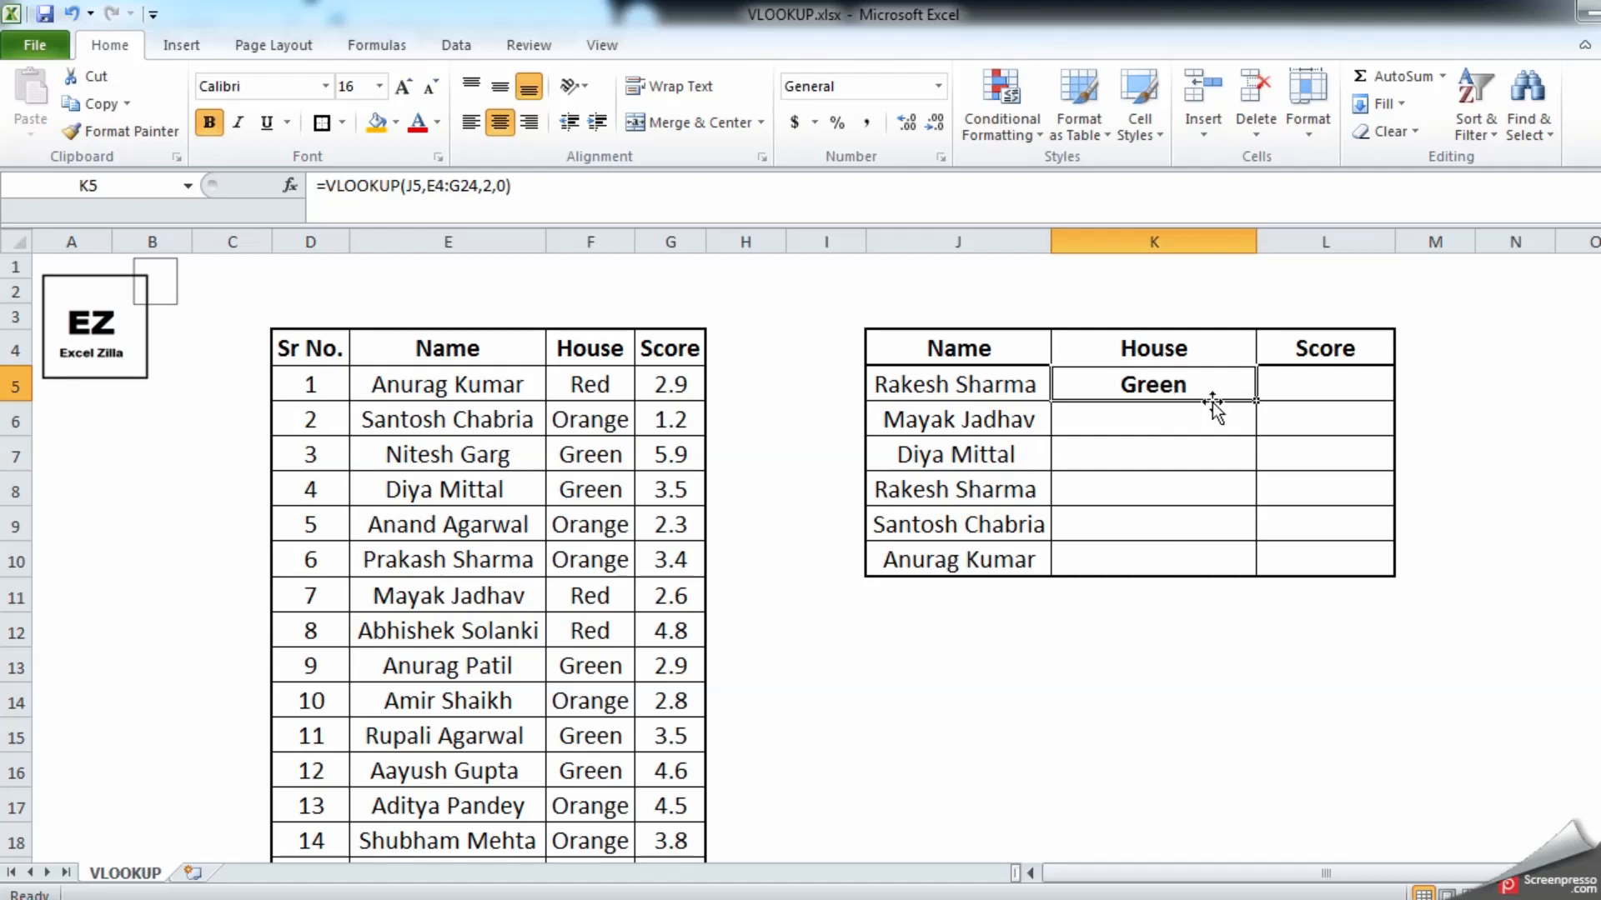
double_click(1257, 401)
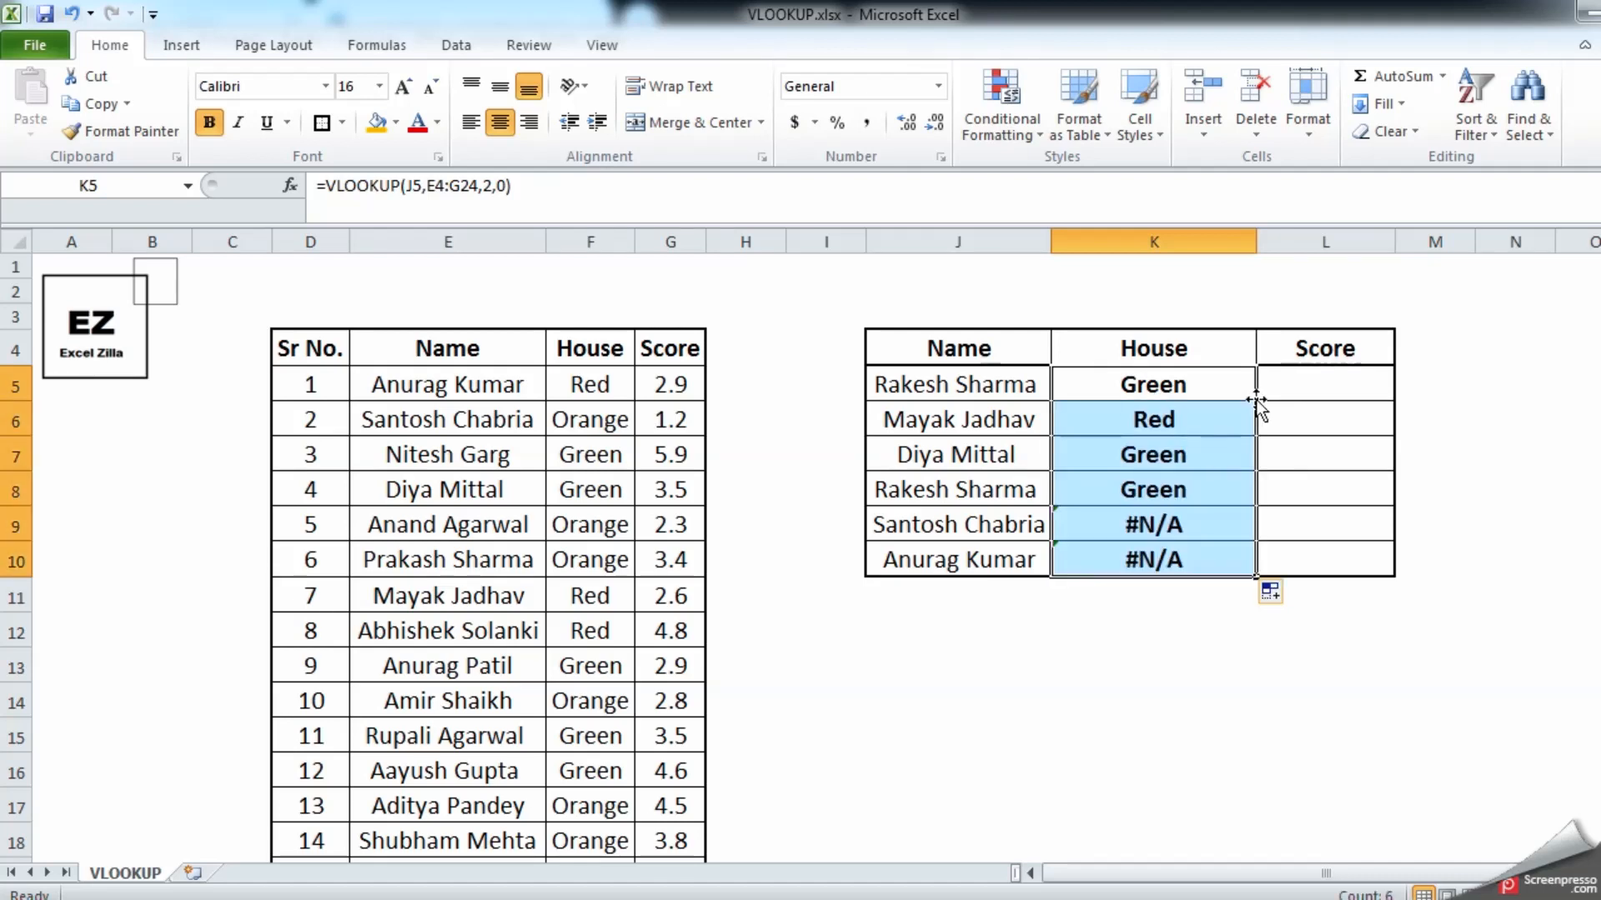
Compare the filled formulas in K9, K10, K5 and K6, checking how their references differ
left_click(1219, 521)
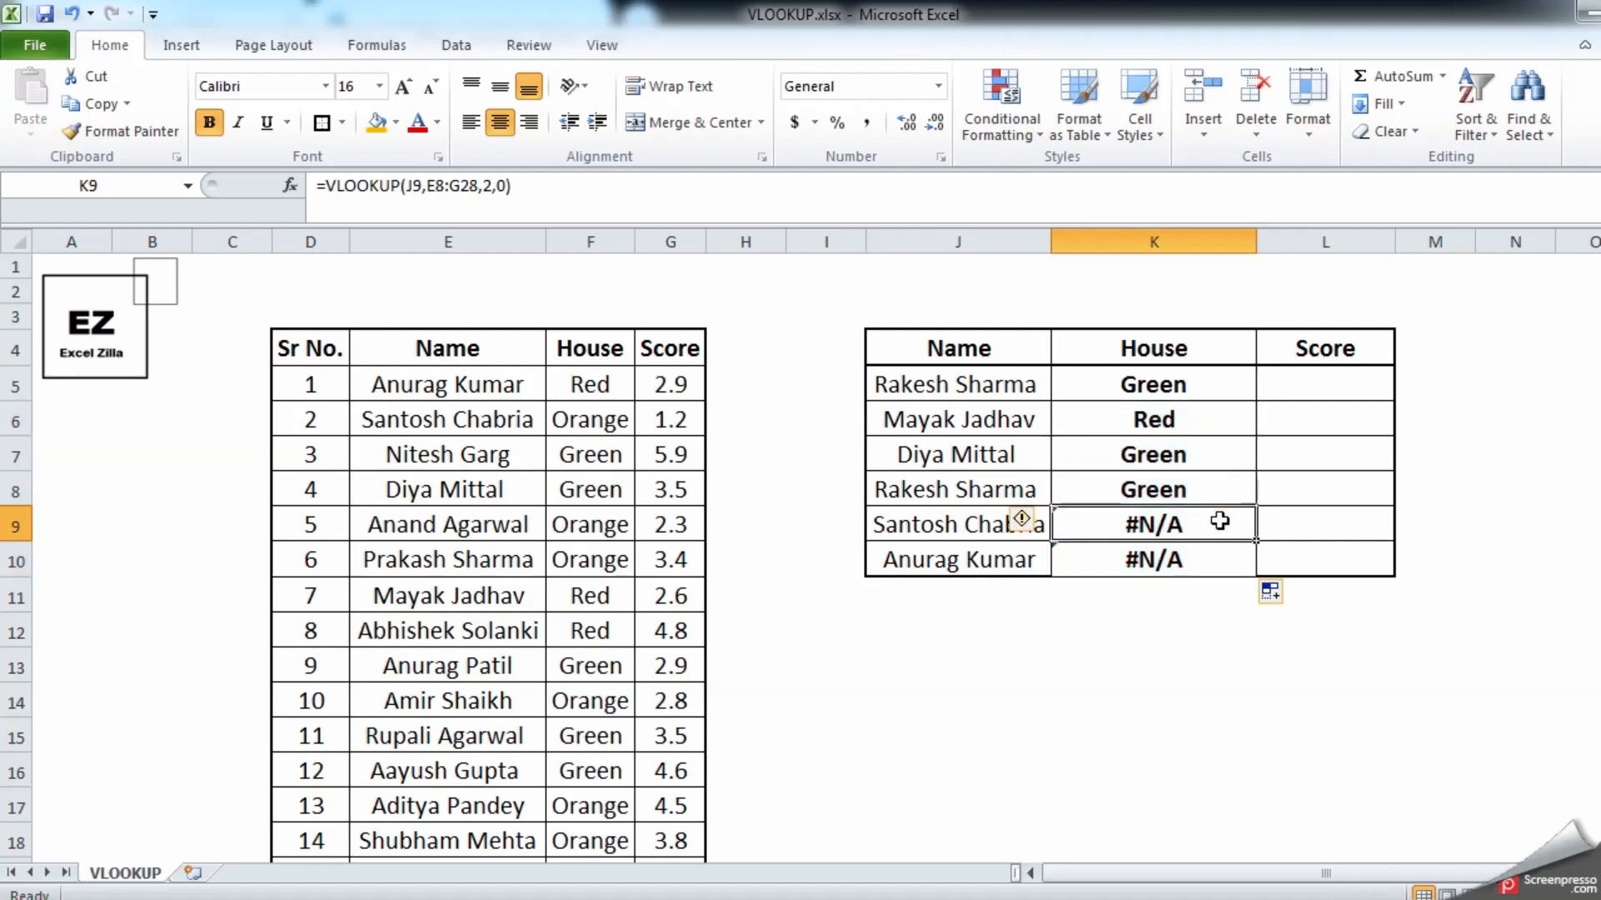
left_click(1218, 554)
left_click(1215, 521)
left_click(1203, 391)
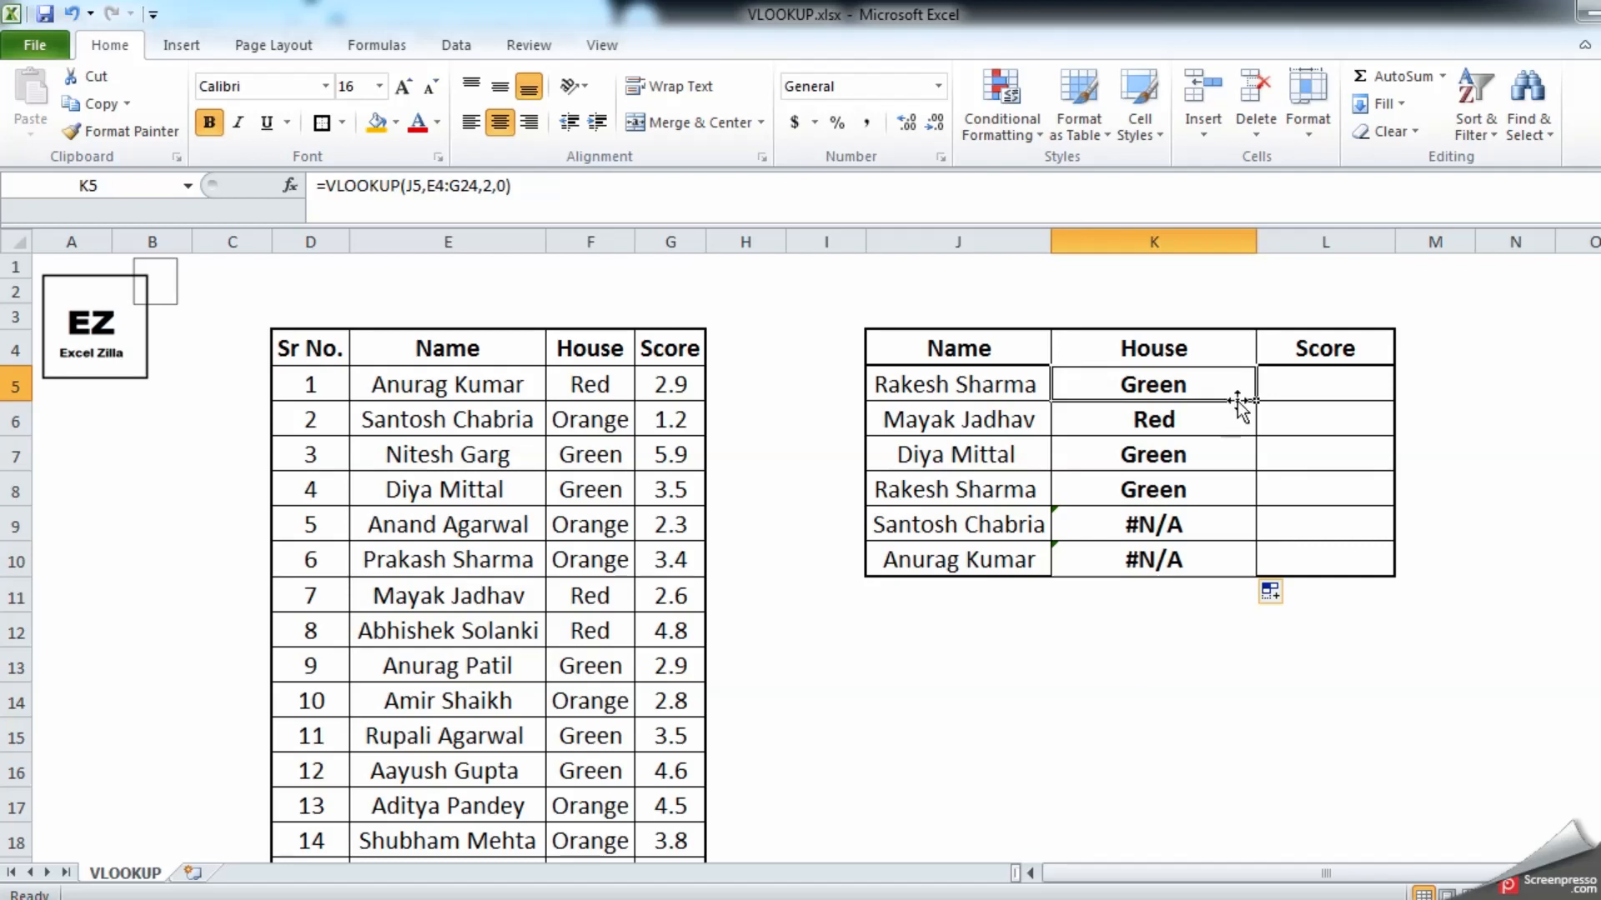
left_click(1225, 425)
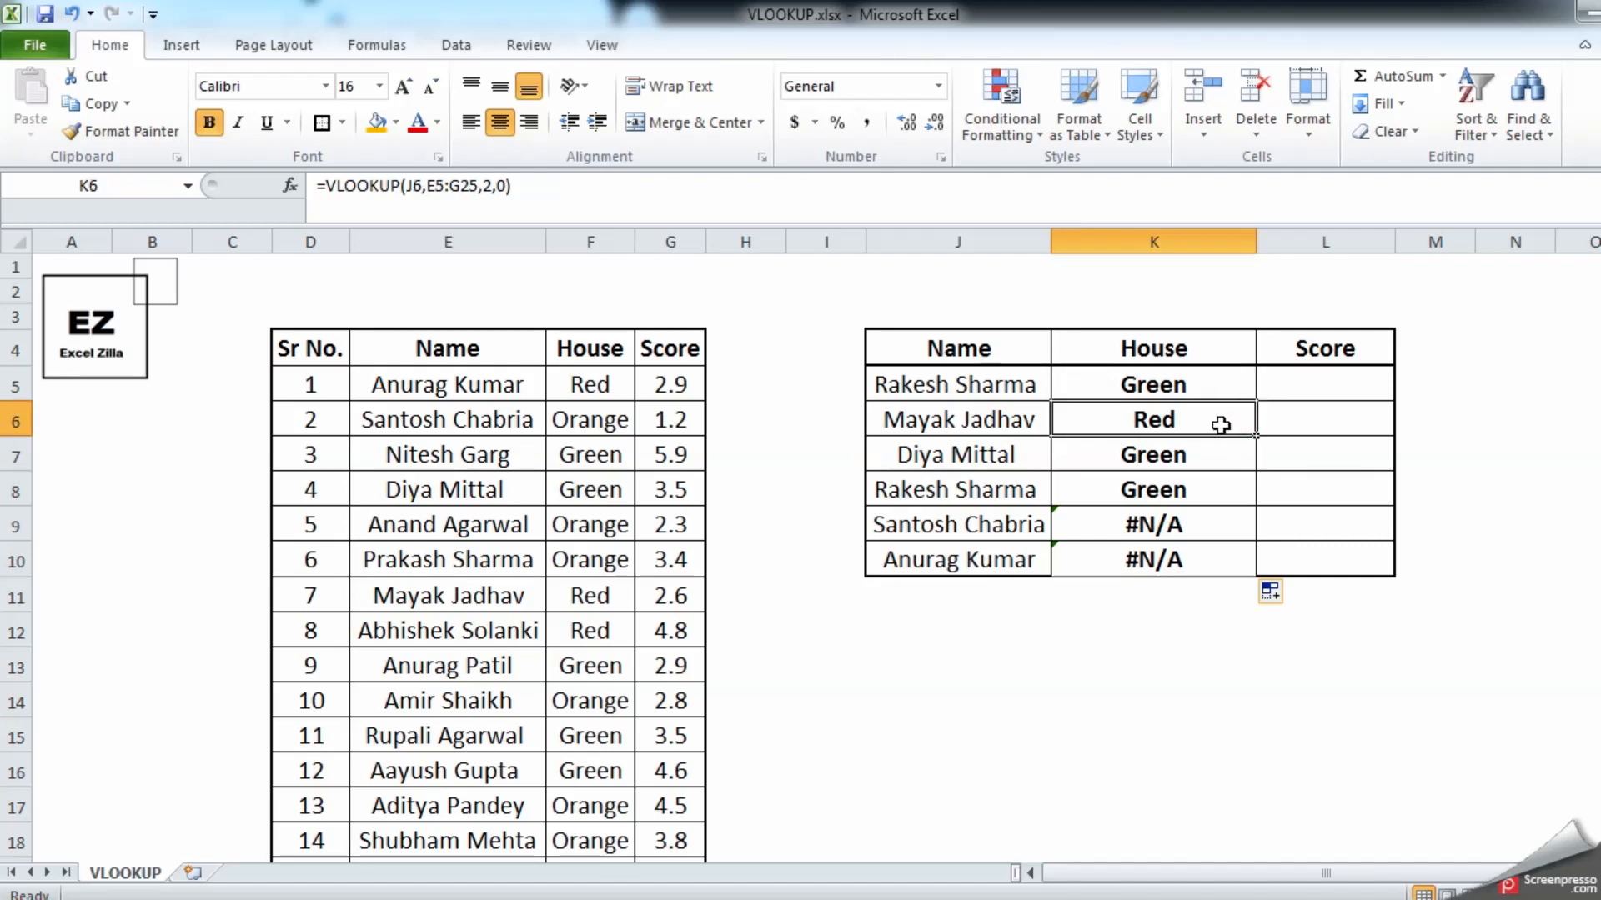
double_click(1223, 426)
key("Escape")
left_click(1203, 387)
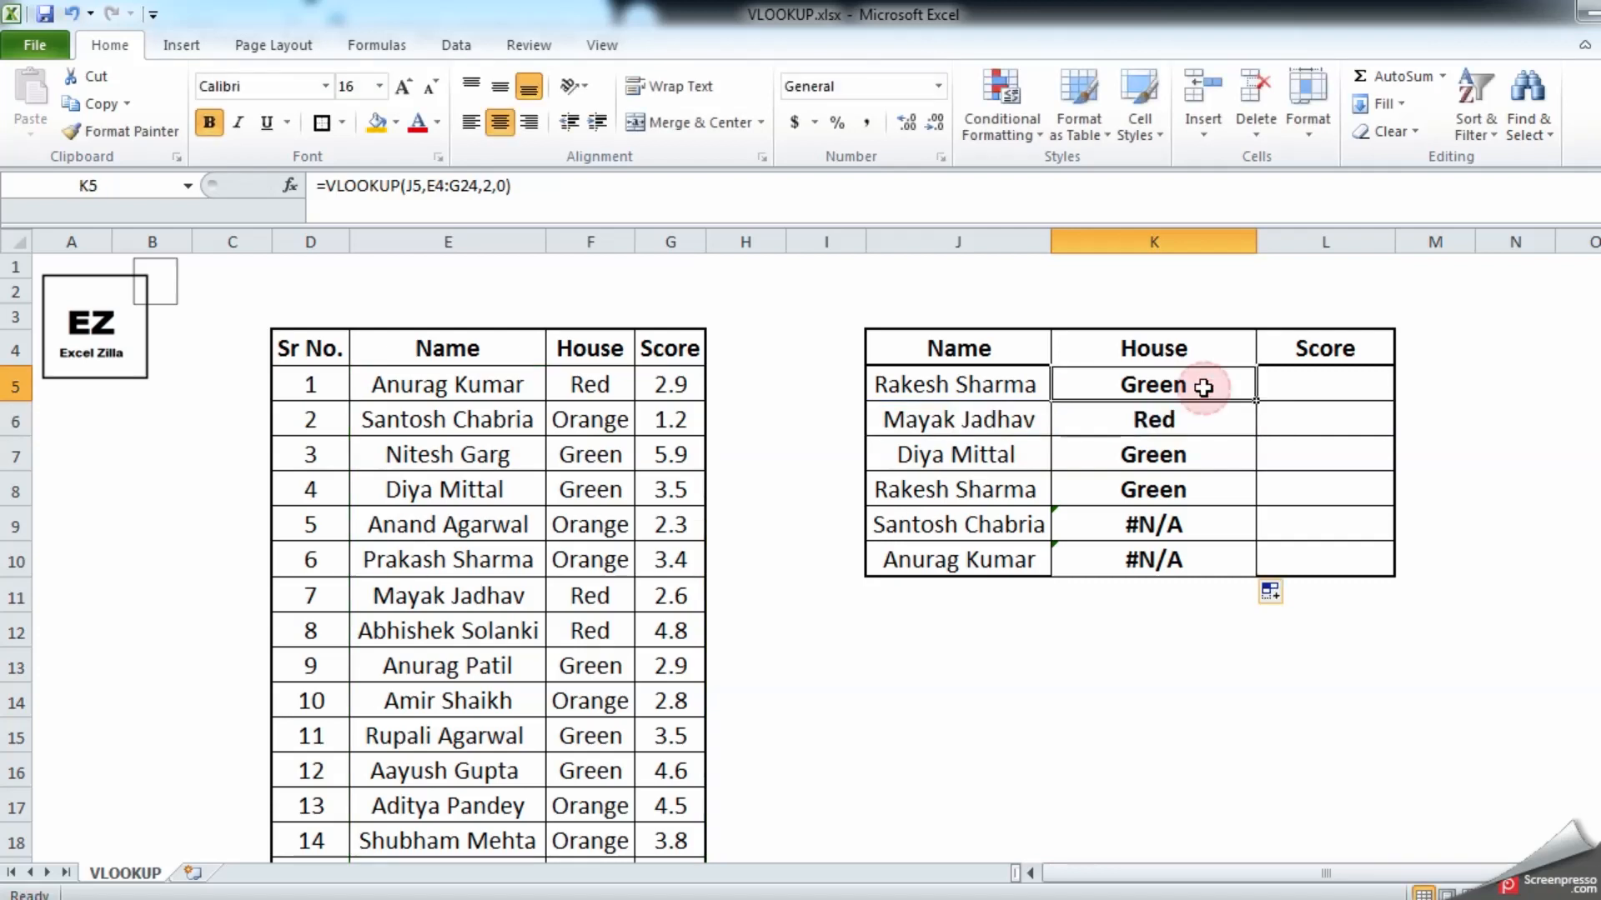
Examine how far the K5 formula's table range extends over the source table, leaving the formula as it is
double_click(1203, 386)
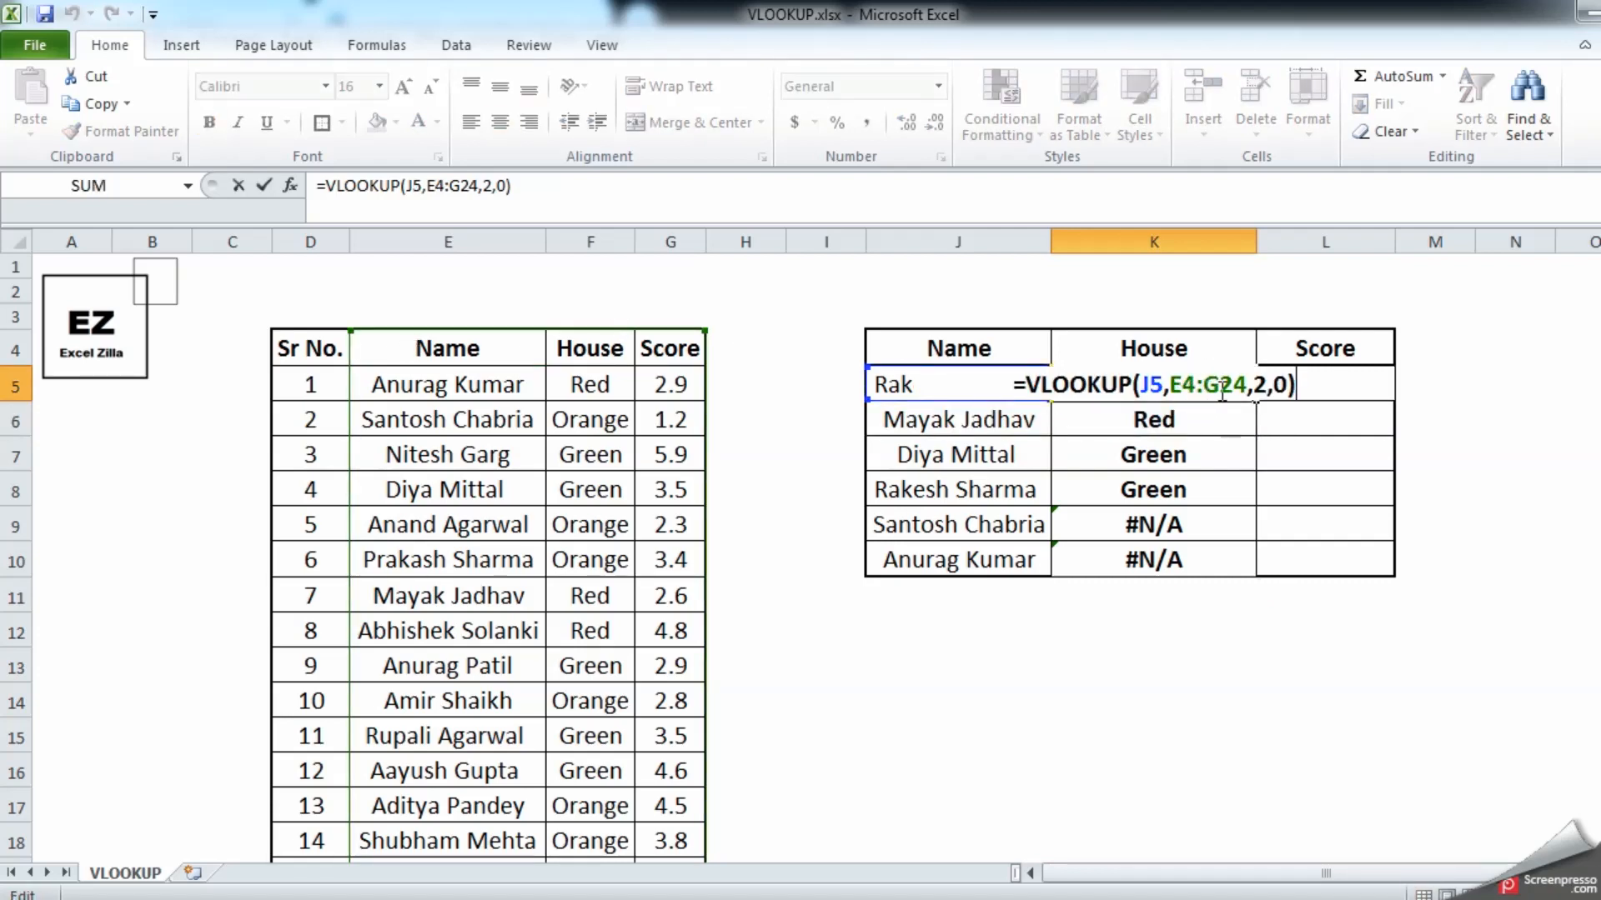
scroll(548, 593, "down", 2)
scroll(548, 594, "down", 2)
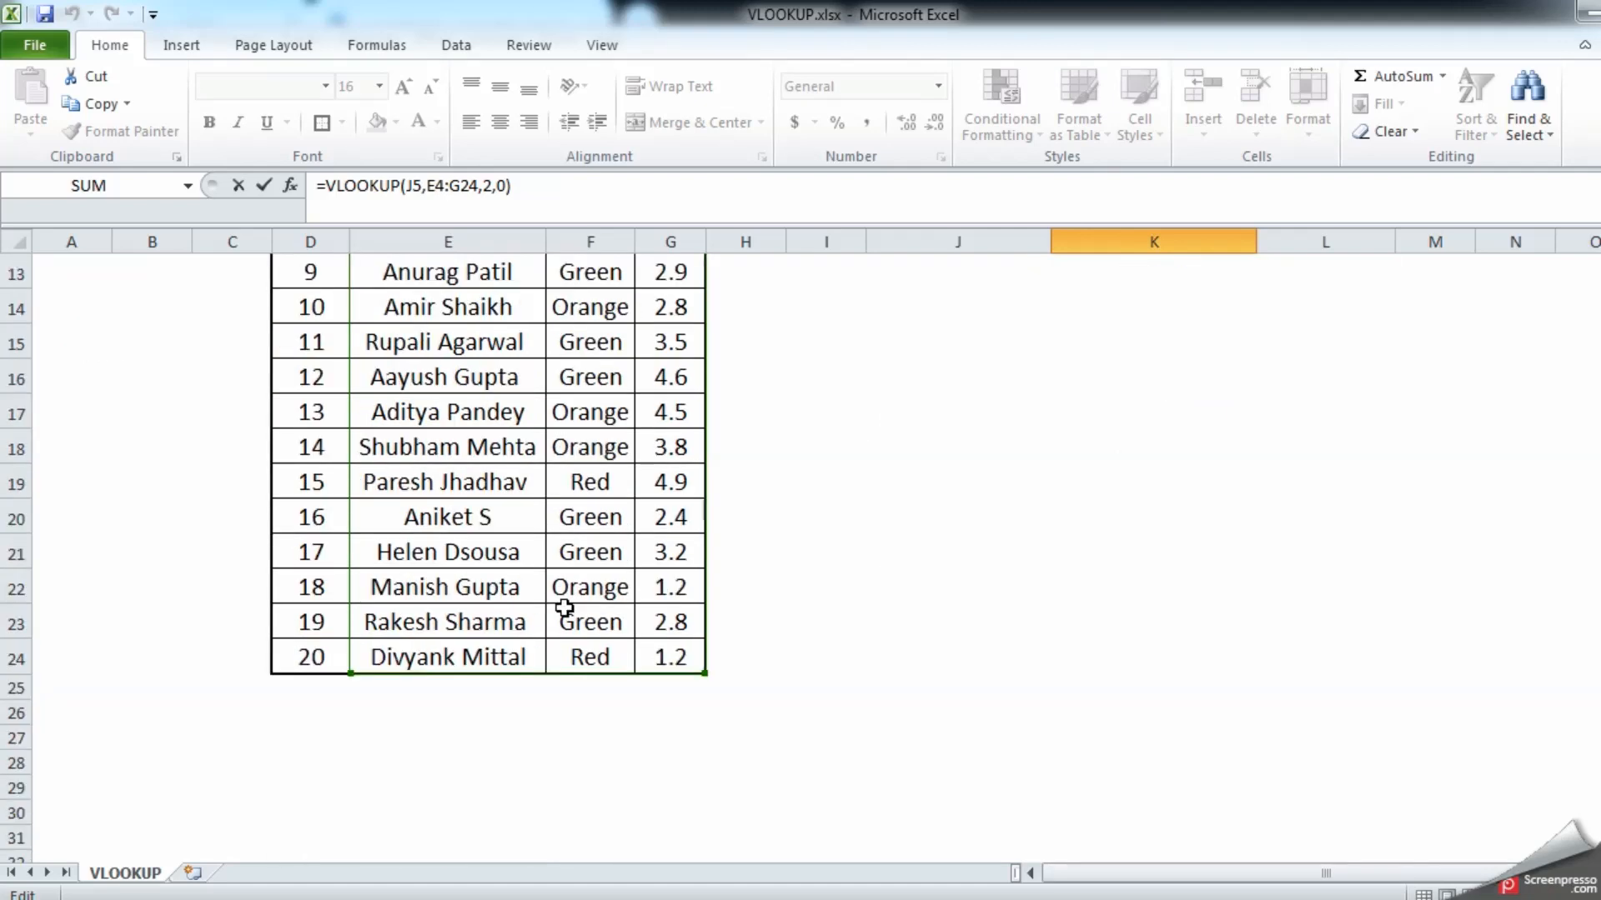
scroll(561, 604, "up", 4)
key("ctrl+Return")
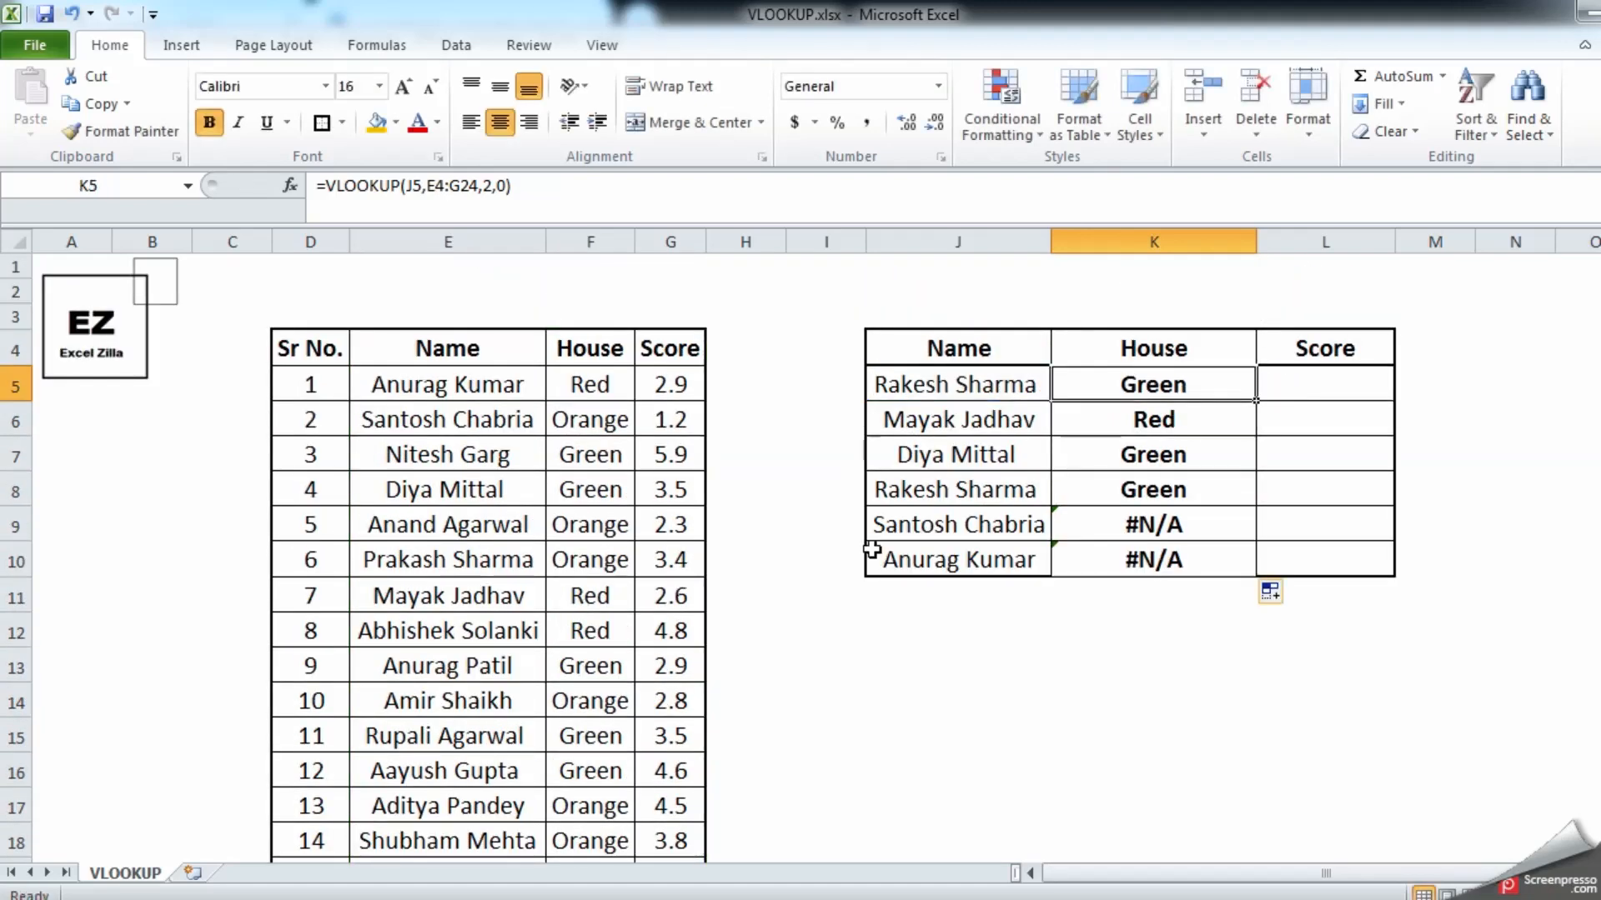
Examine how far the K6 formula's table range extends over the source table, without editing it
left_click(1162, 423)
double_click(1161, 423)
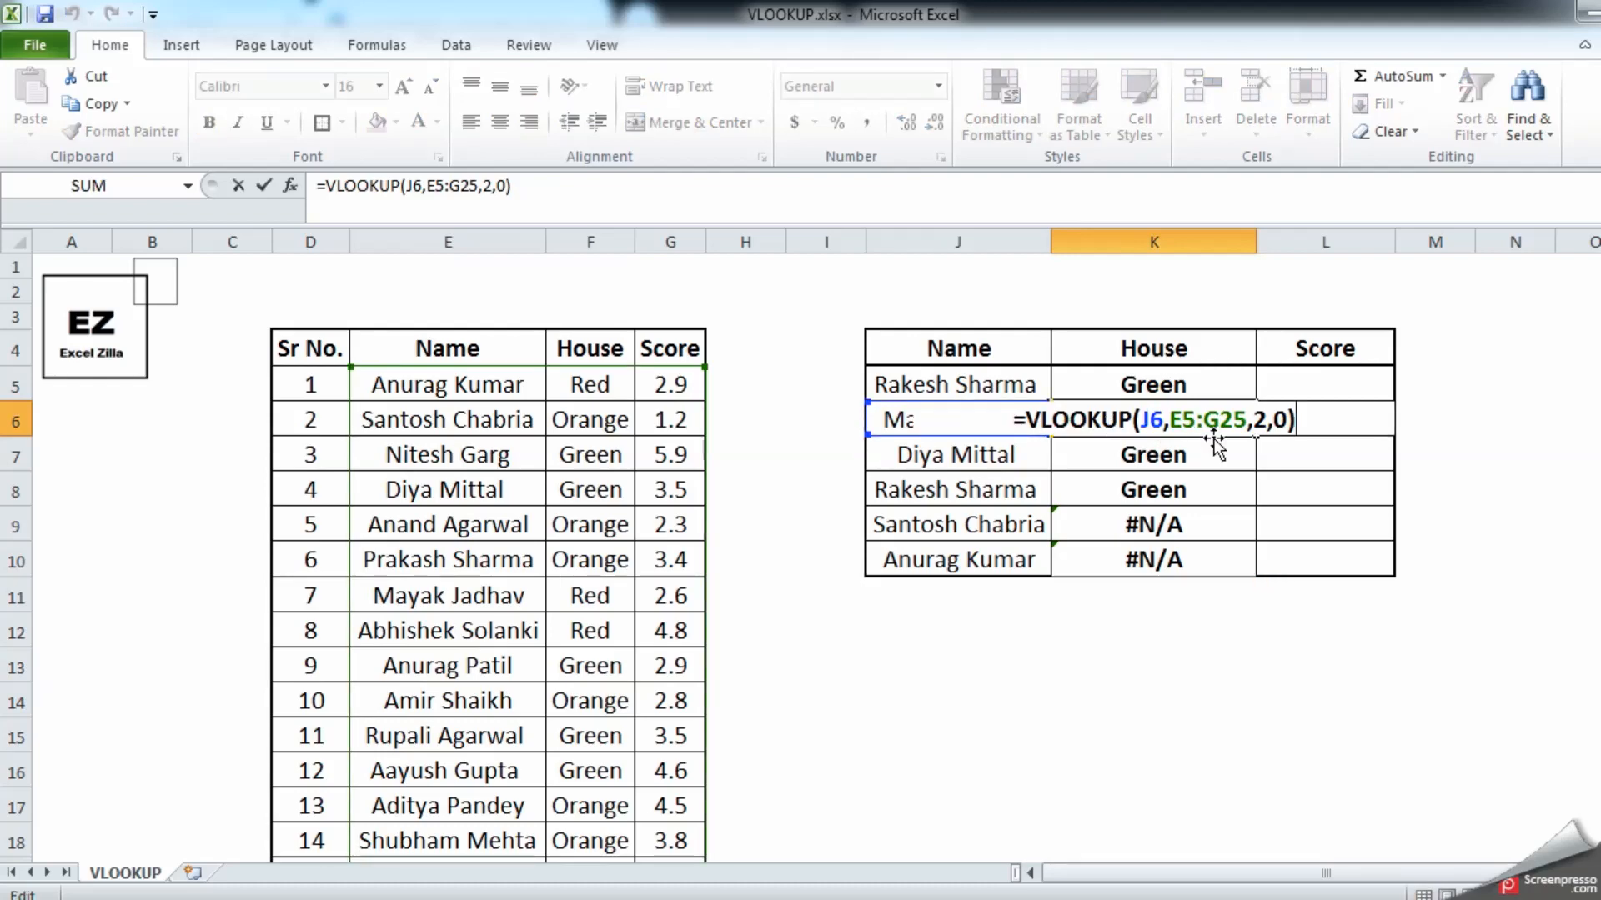
scroll(721, 604, "down", 3)
key("Escape")
scroll(1087, 507, "up", 3)
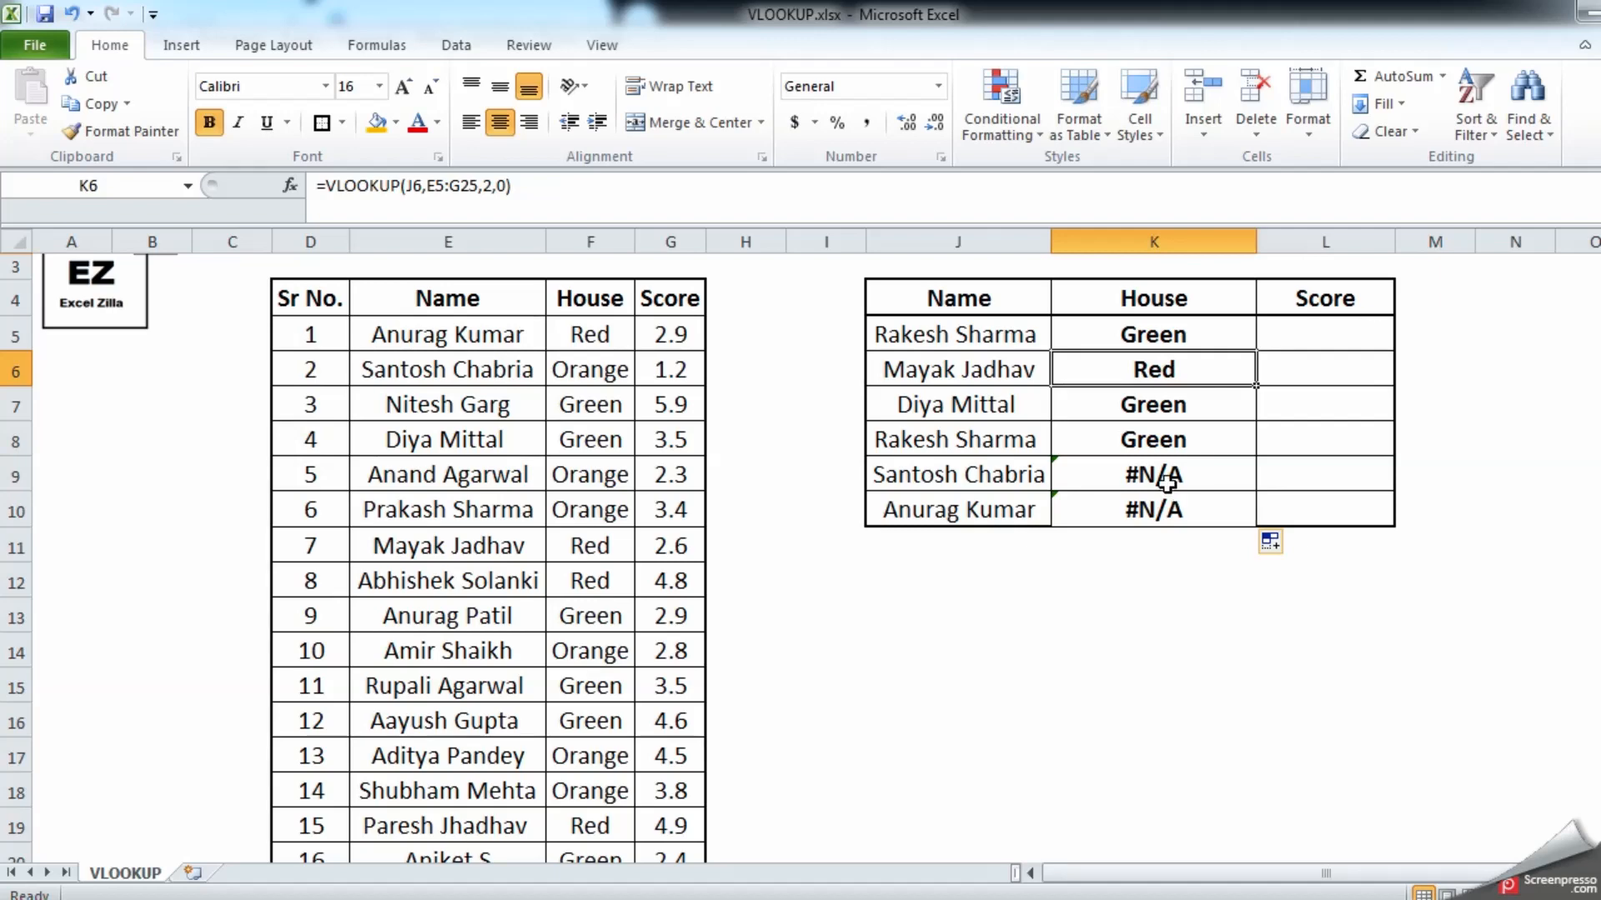
Examine how far the K9 formula's table range extends over the source table and which name it looks up, without editing it
left_click(1167, 482)
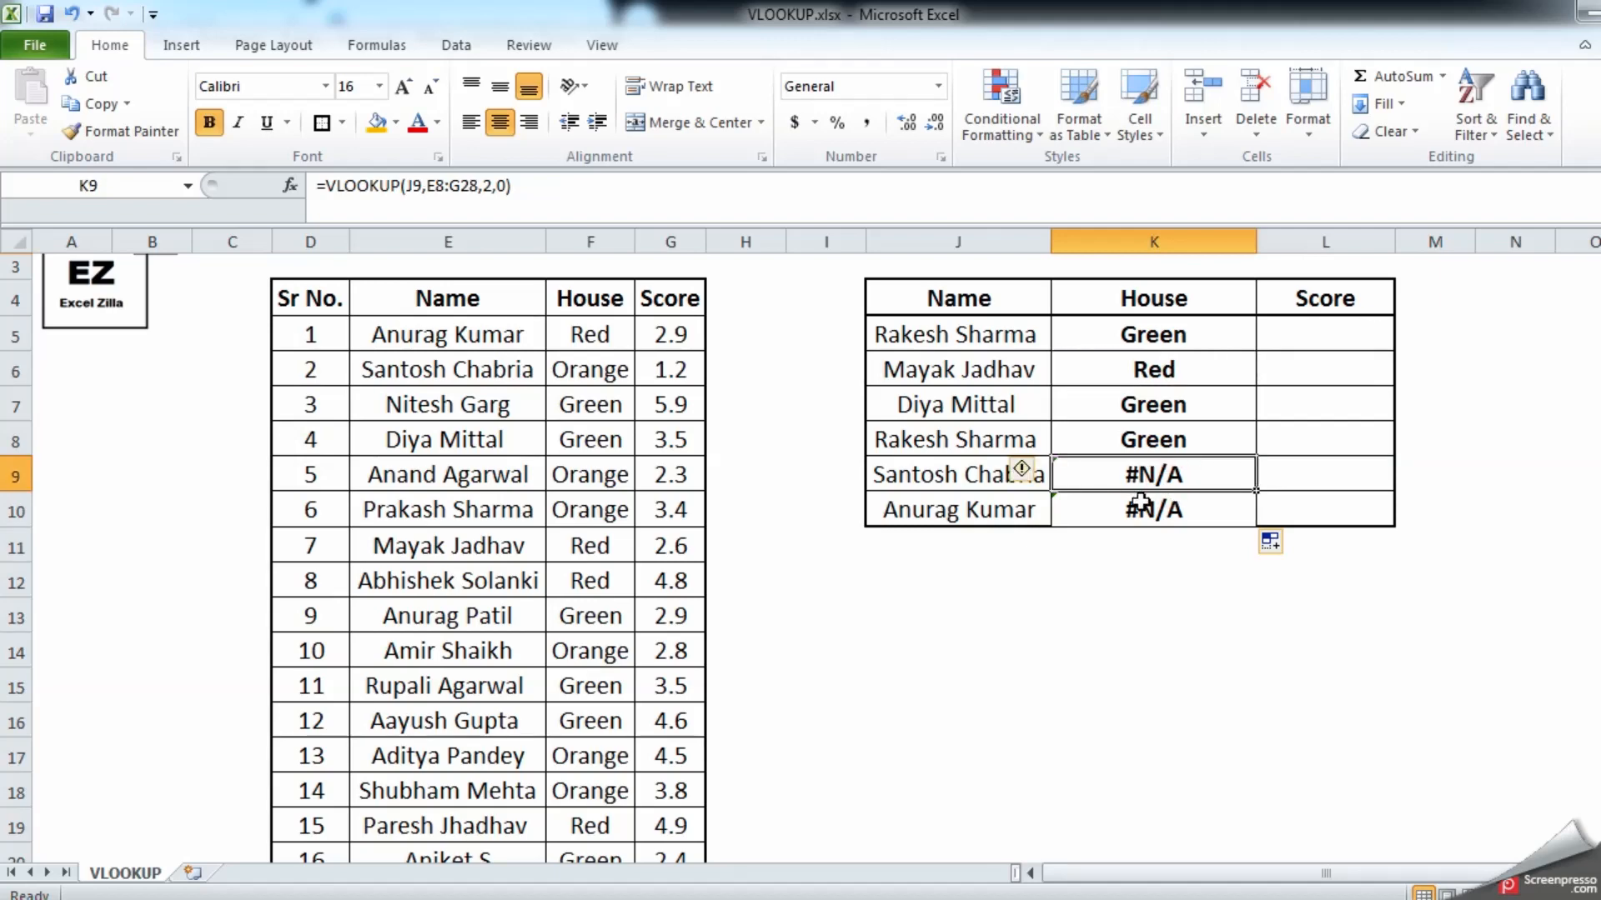
key("F2")
scroll(465, 614, "down", 4)
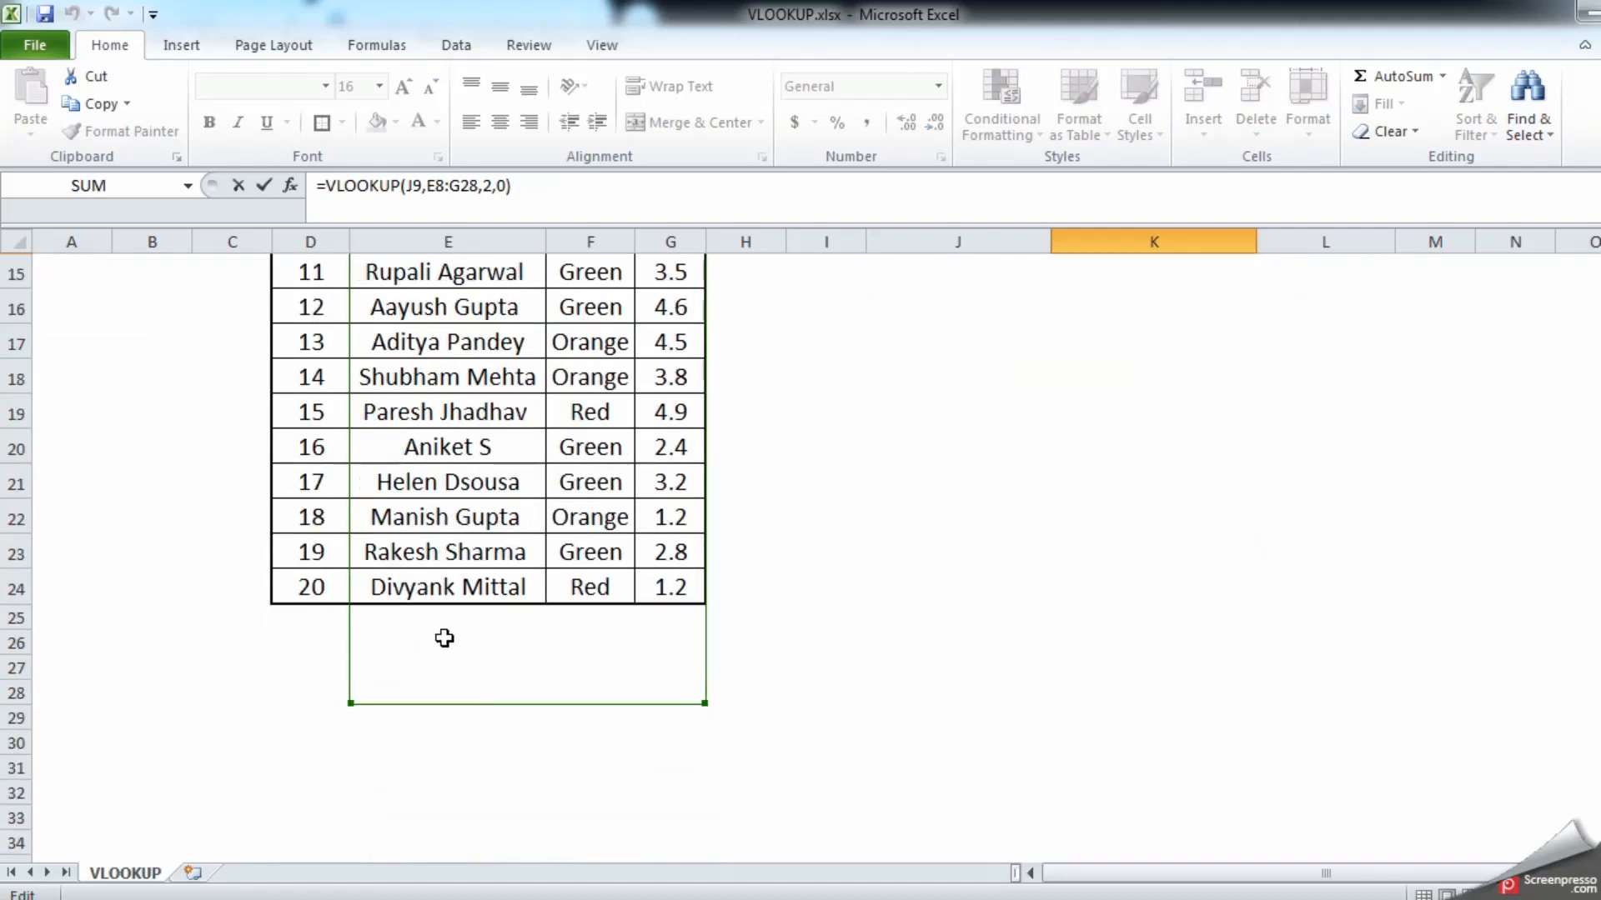
scroll(540, 621, "up", 5)
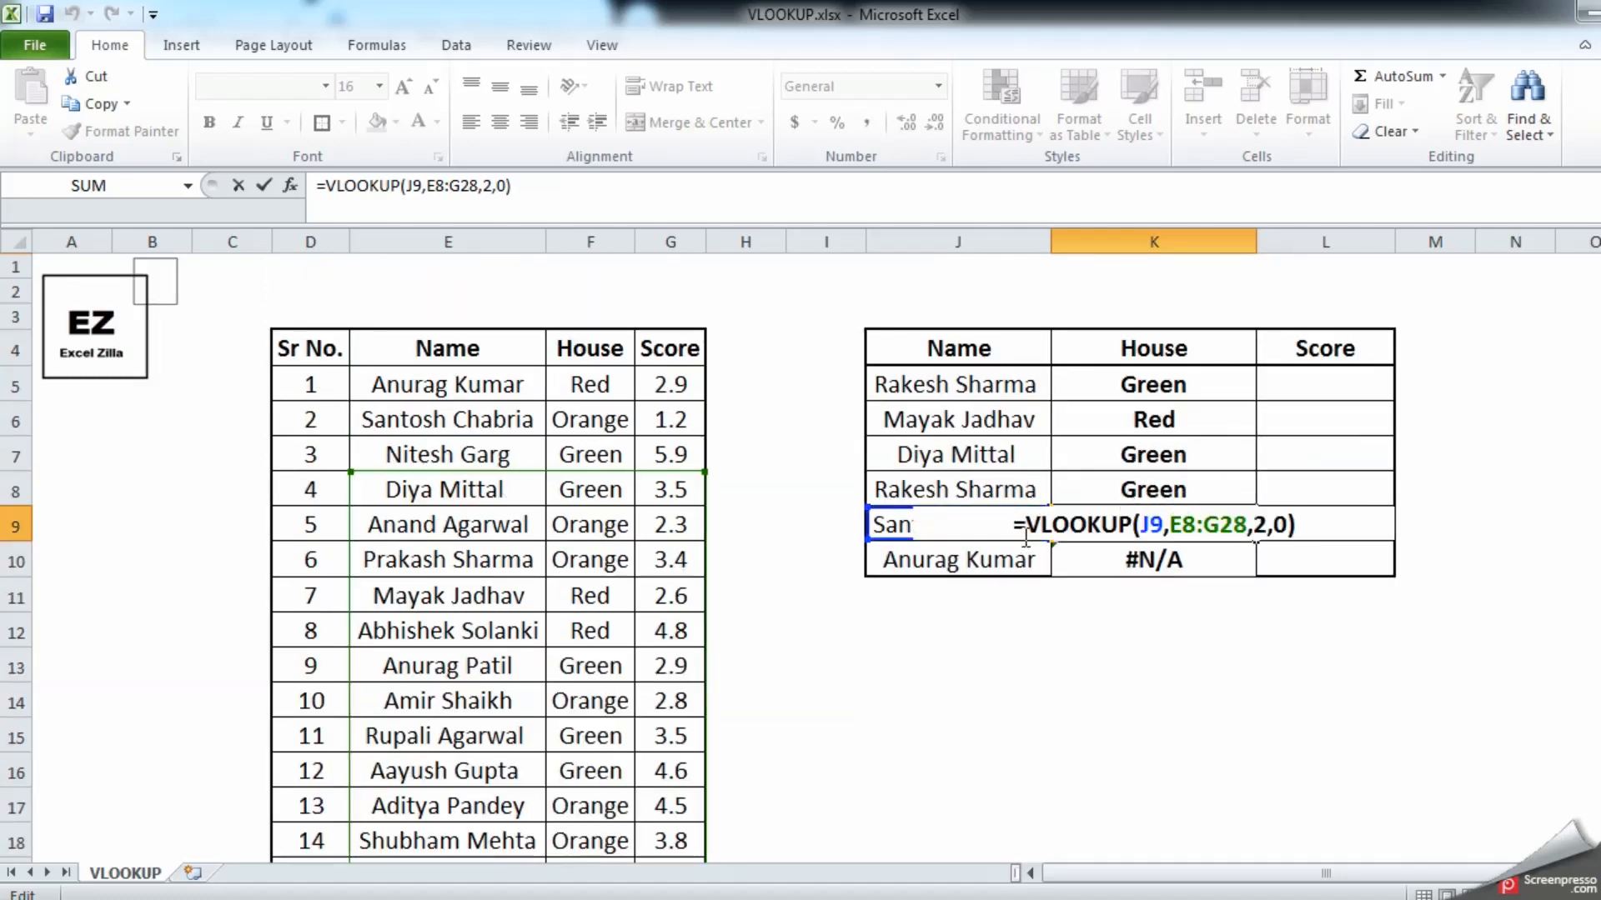
key("Escape")
left_click(944, 529)
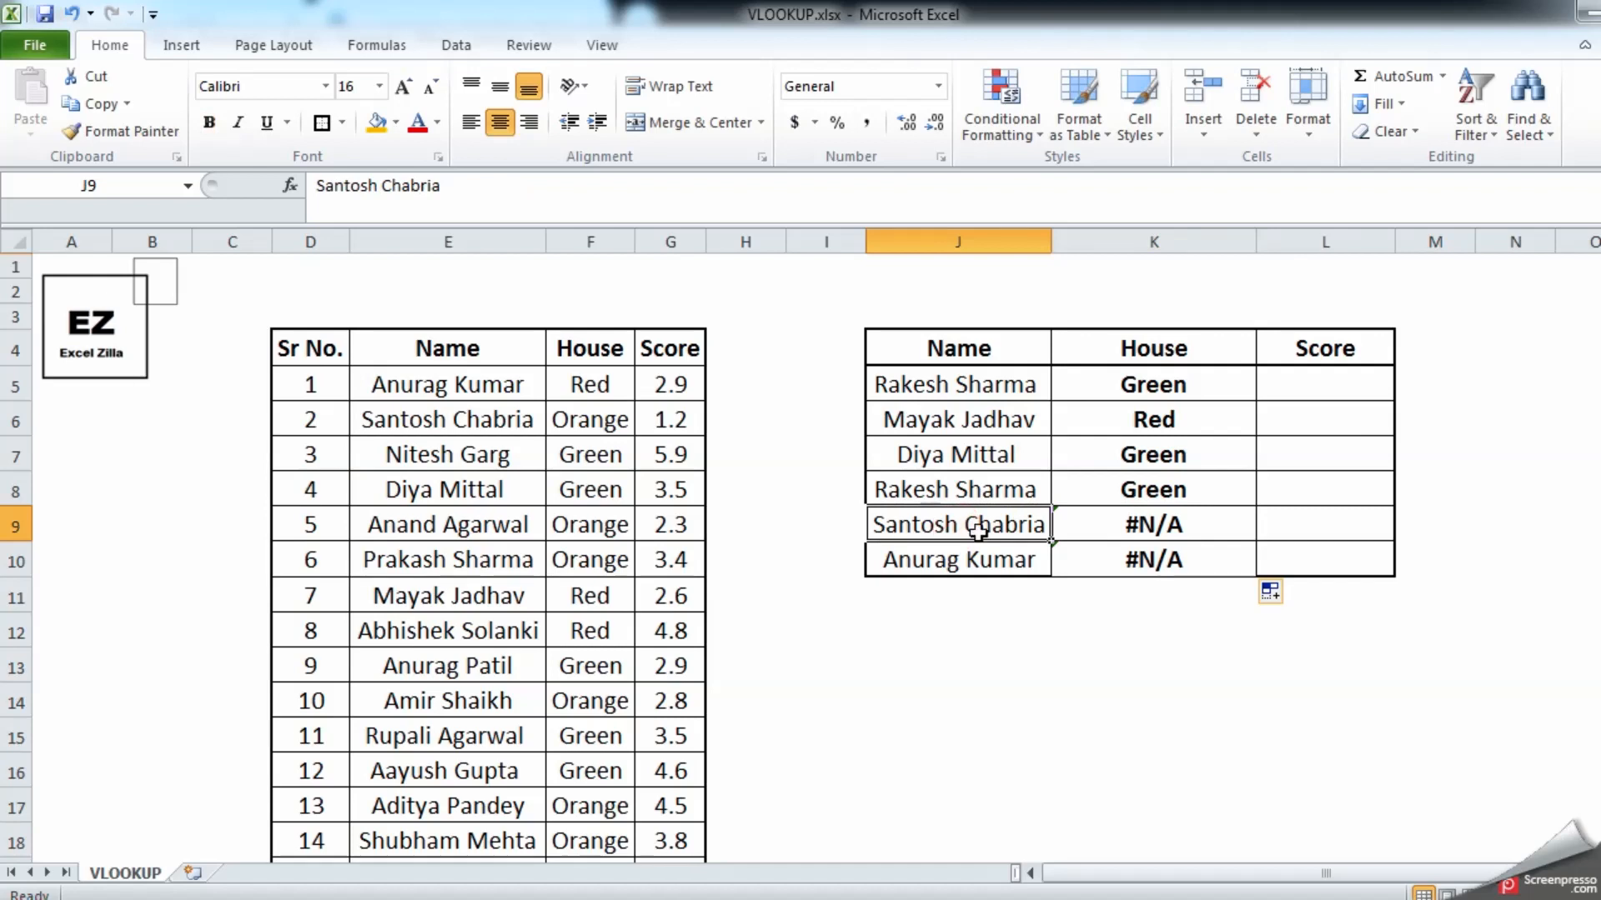
left_click(1144, 538)
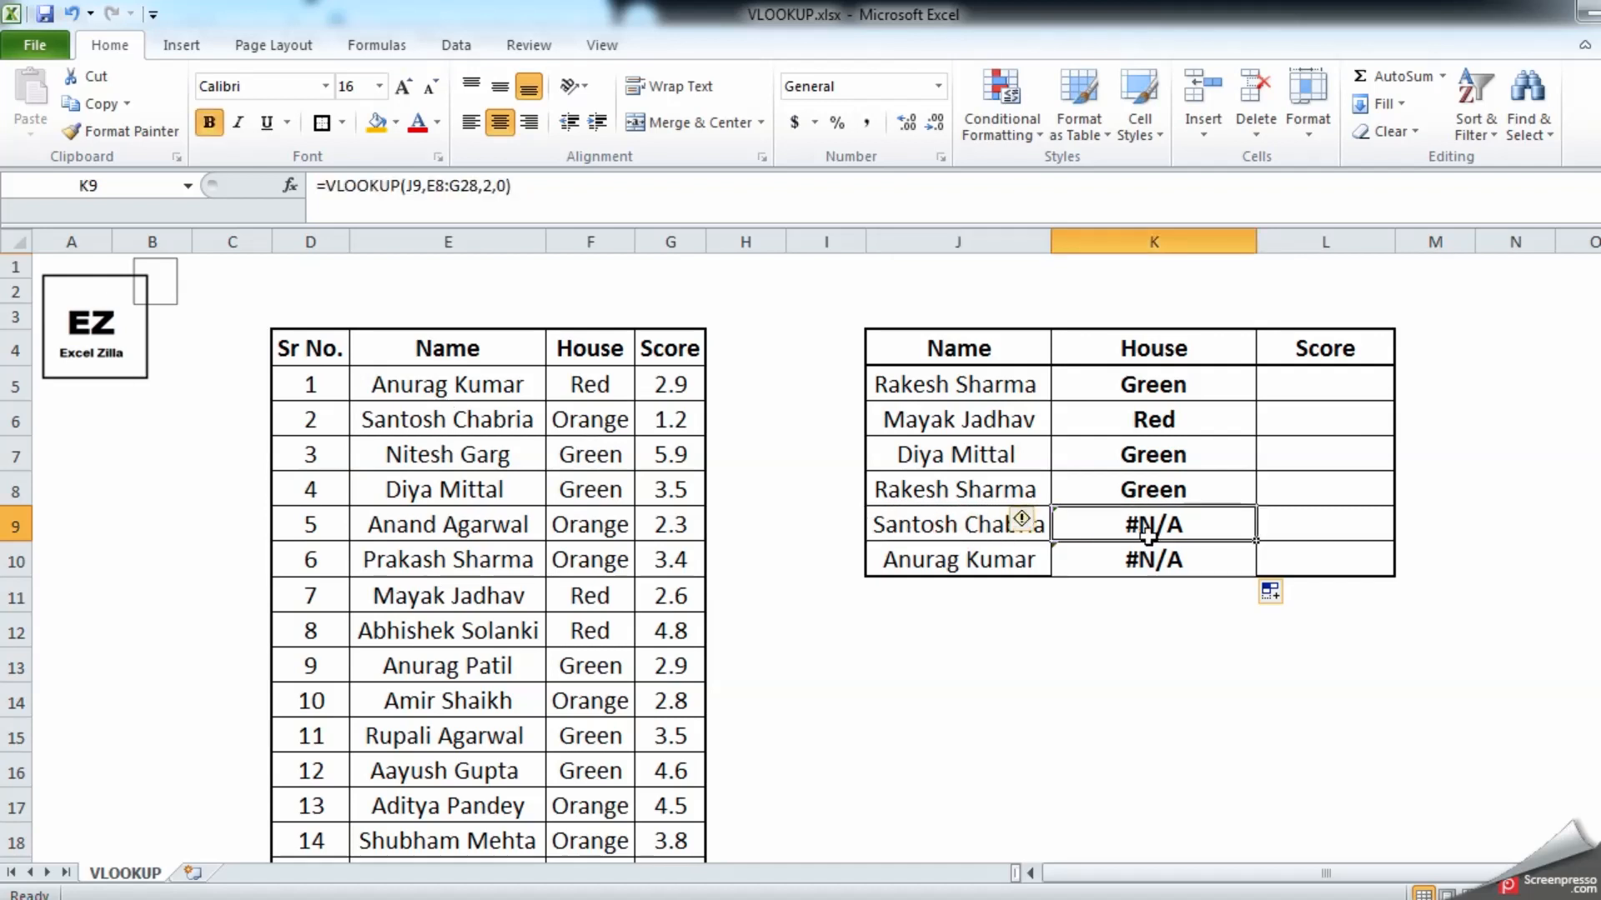
double_click(1148, 533)
key("Escape")
Make the K5 formula's table range absolute as $E$4:$G$24 and fill the formula down through K10
left_click(1173, 389)
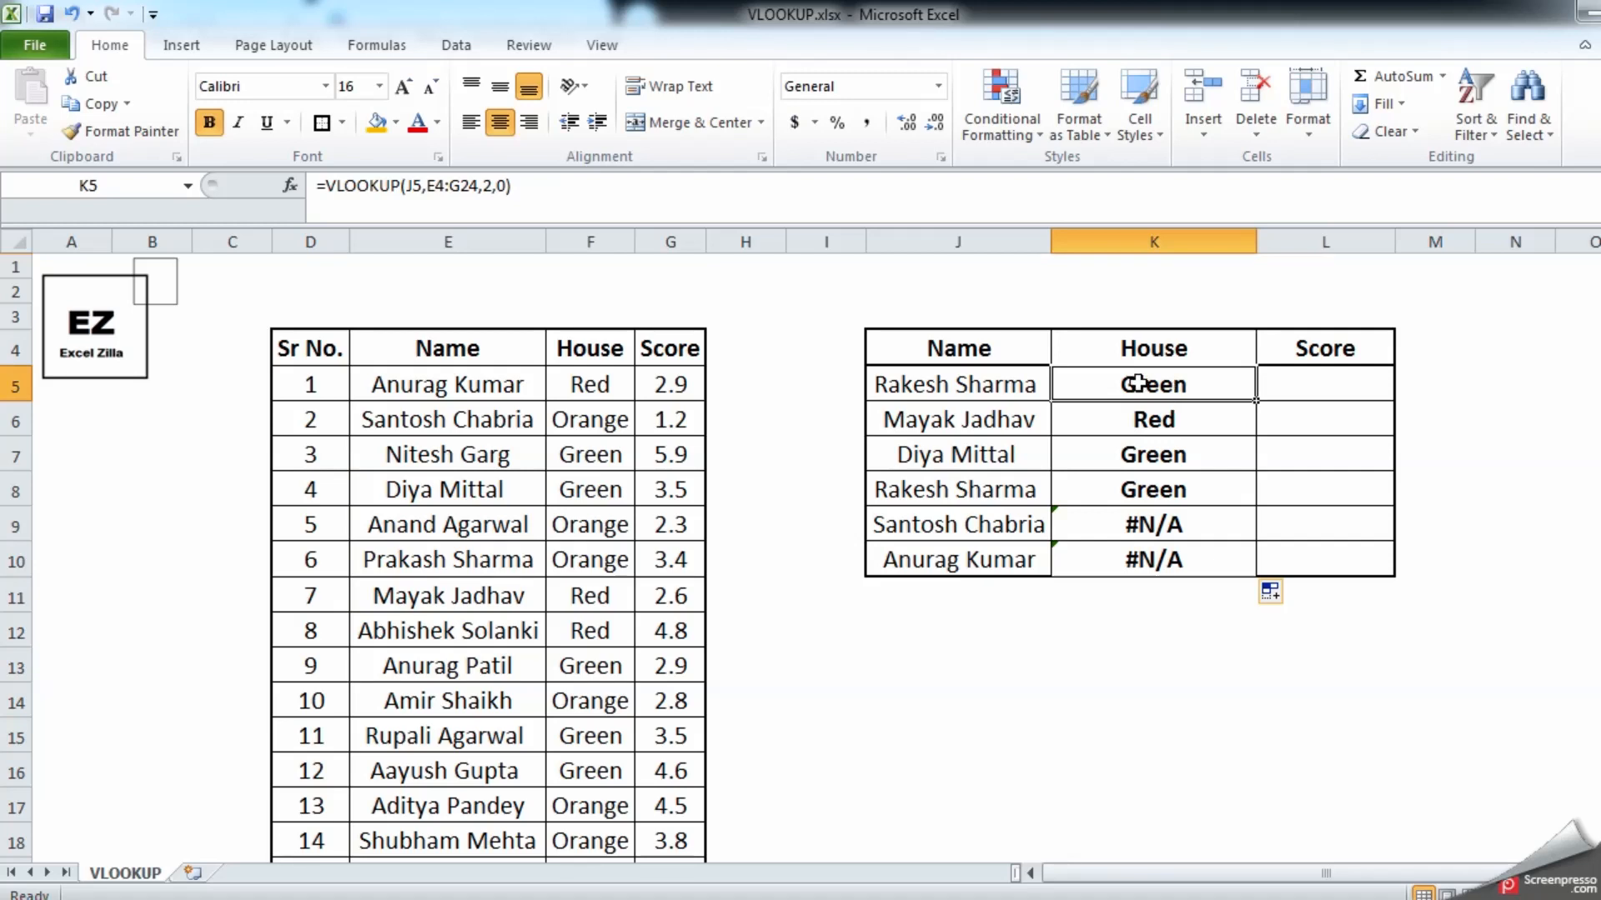
left_click(433, 189)
left_click_drag(451, 191, 476, 189)
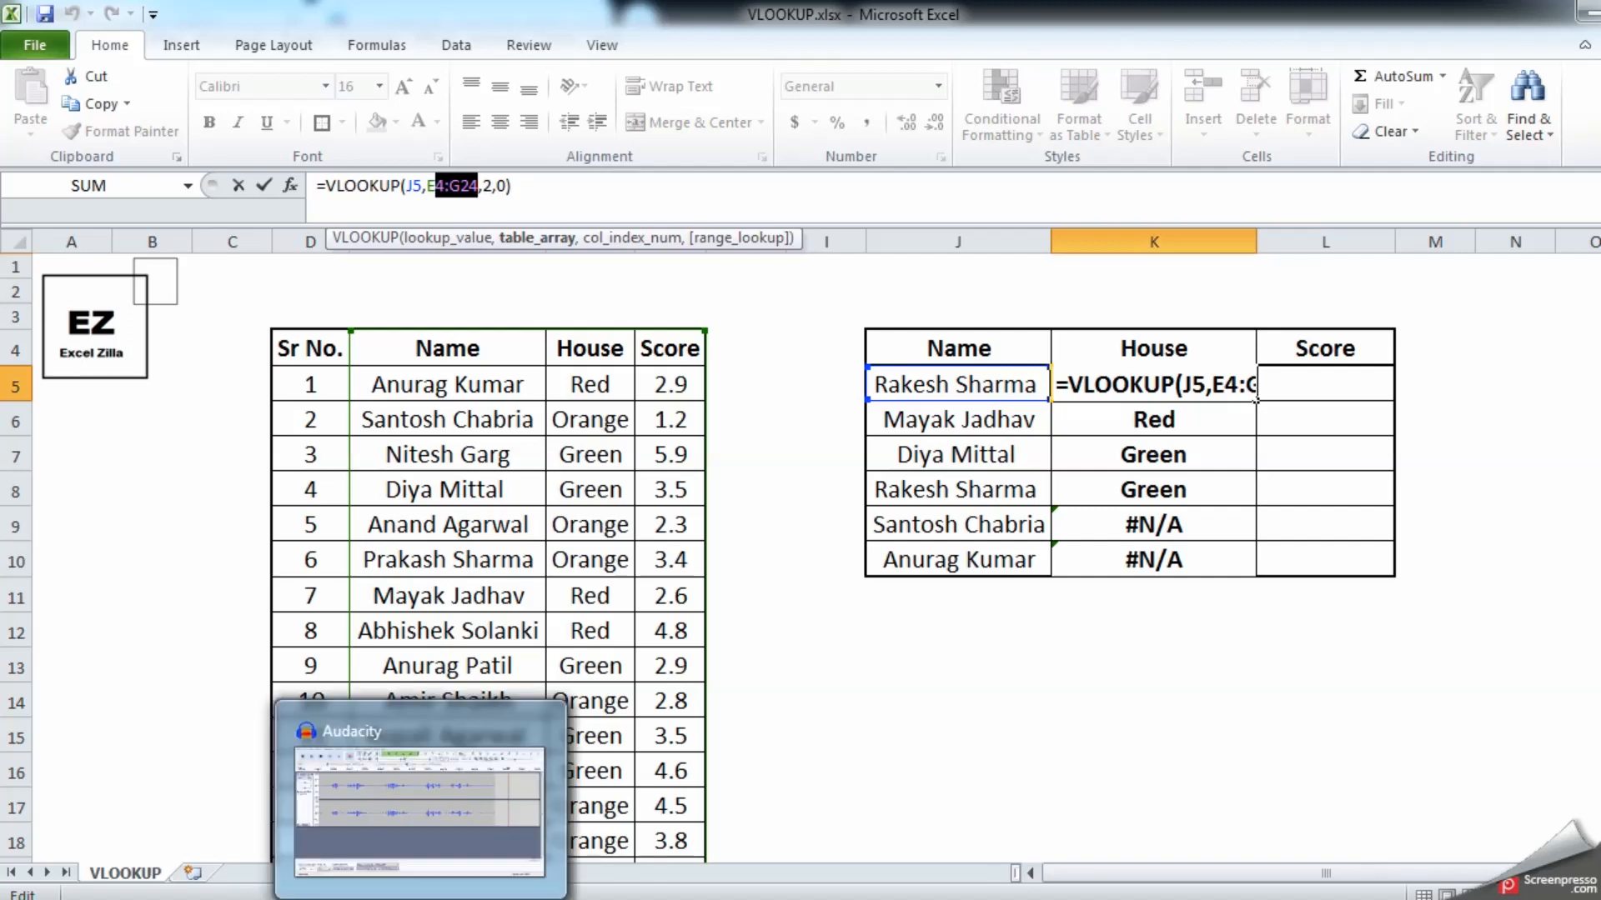
left_click(428, 186)
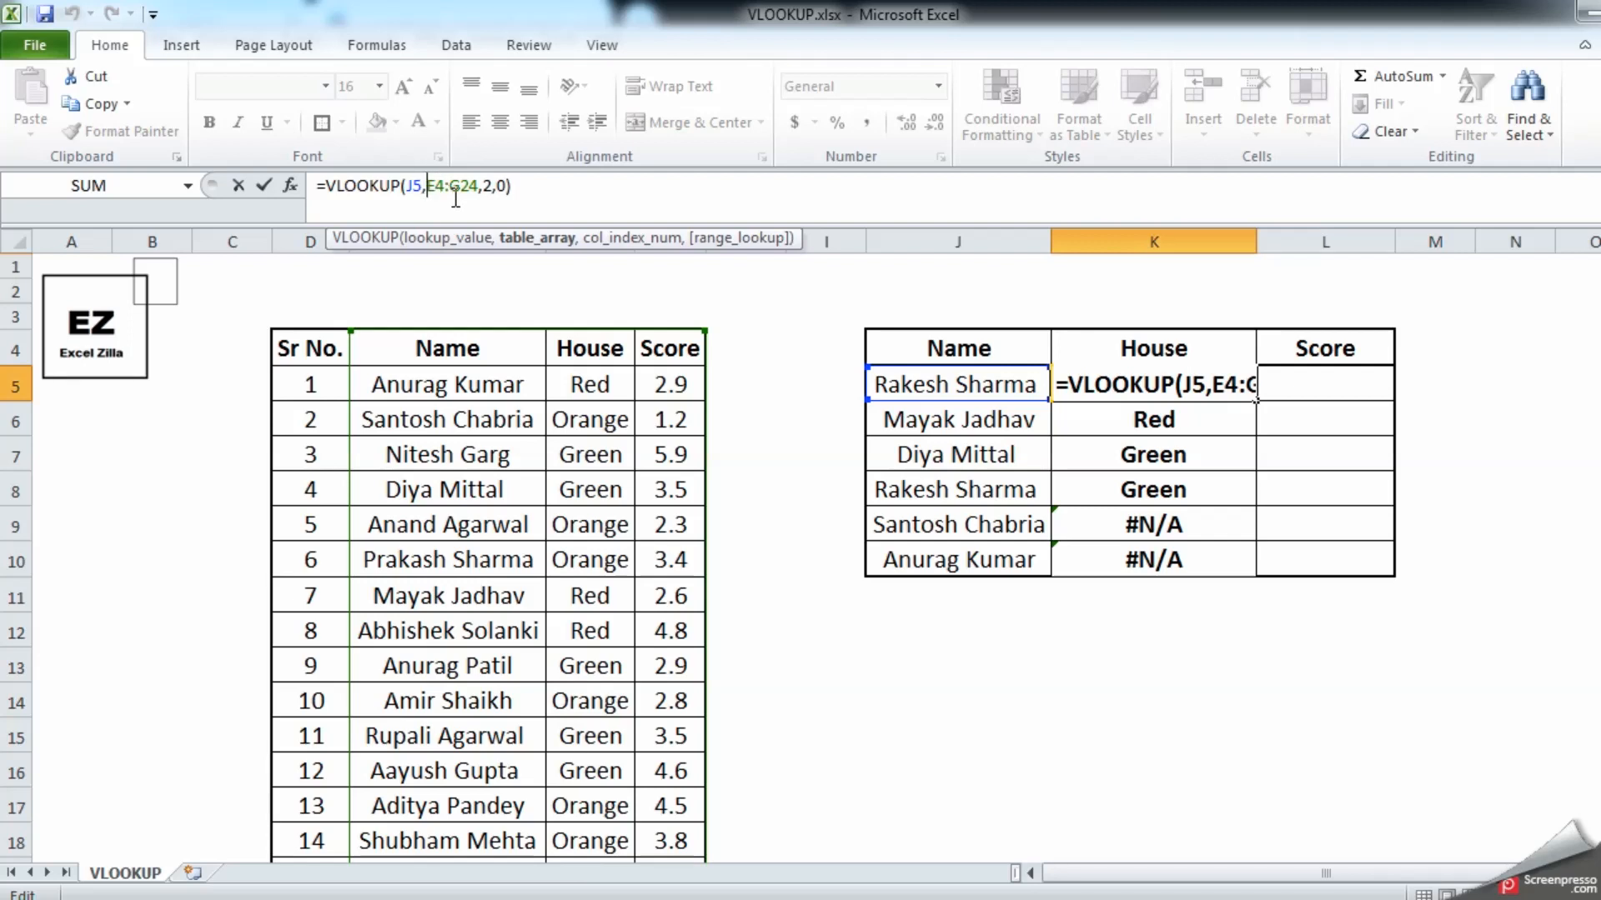
key("F4")
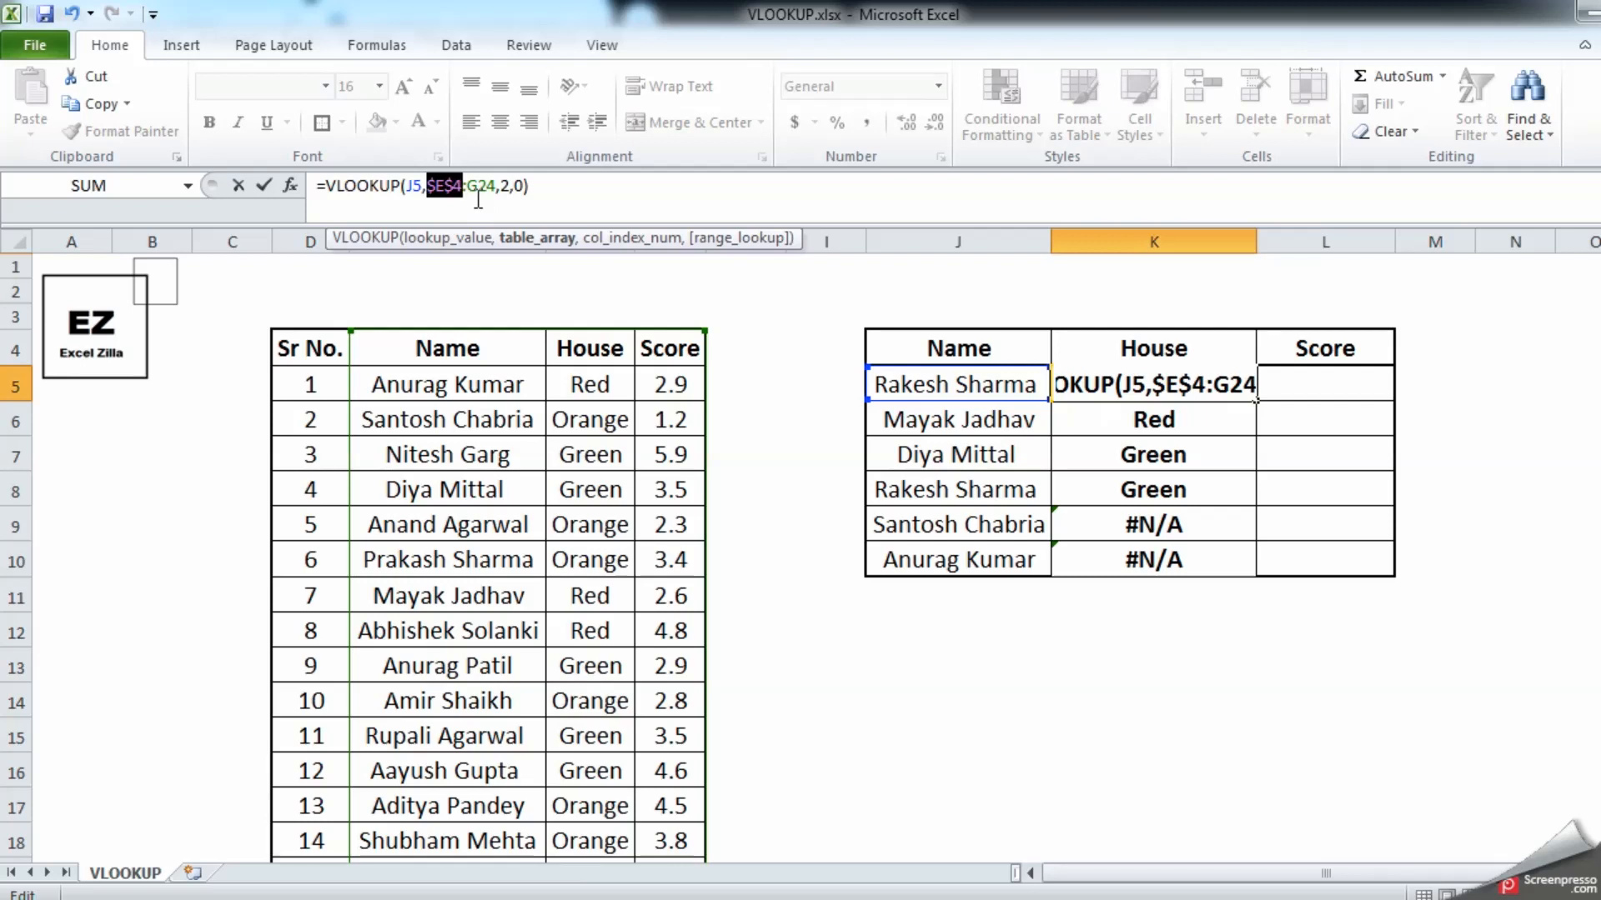
left_click(486, 186)
key("F4")
left_click(604, 205)
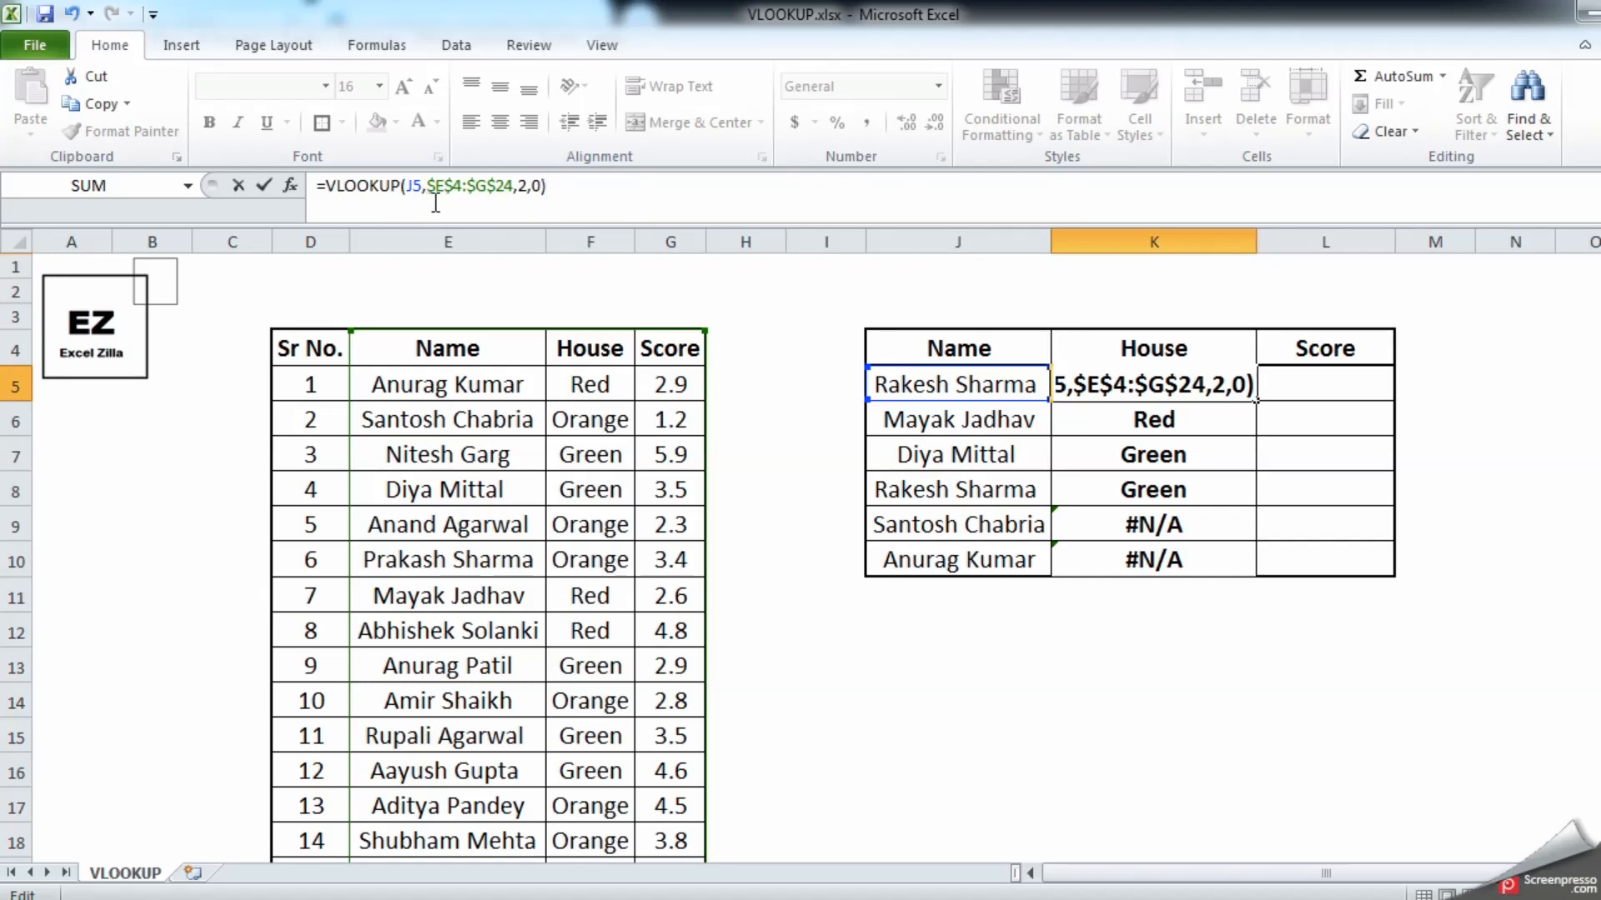
key("Return")
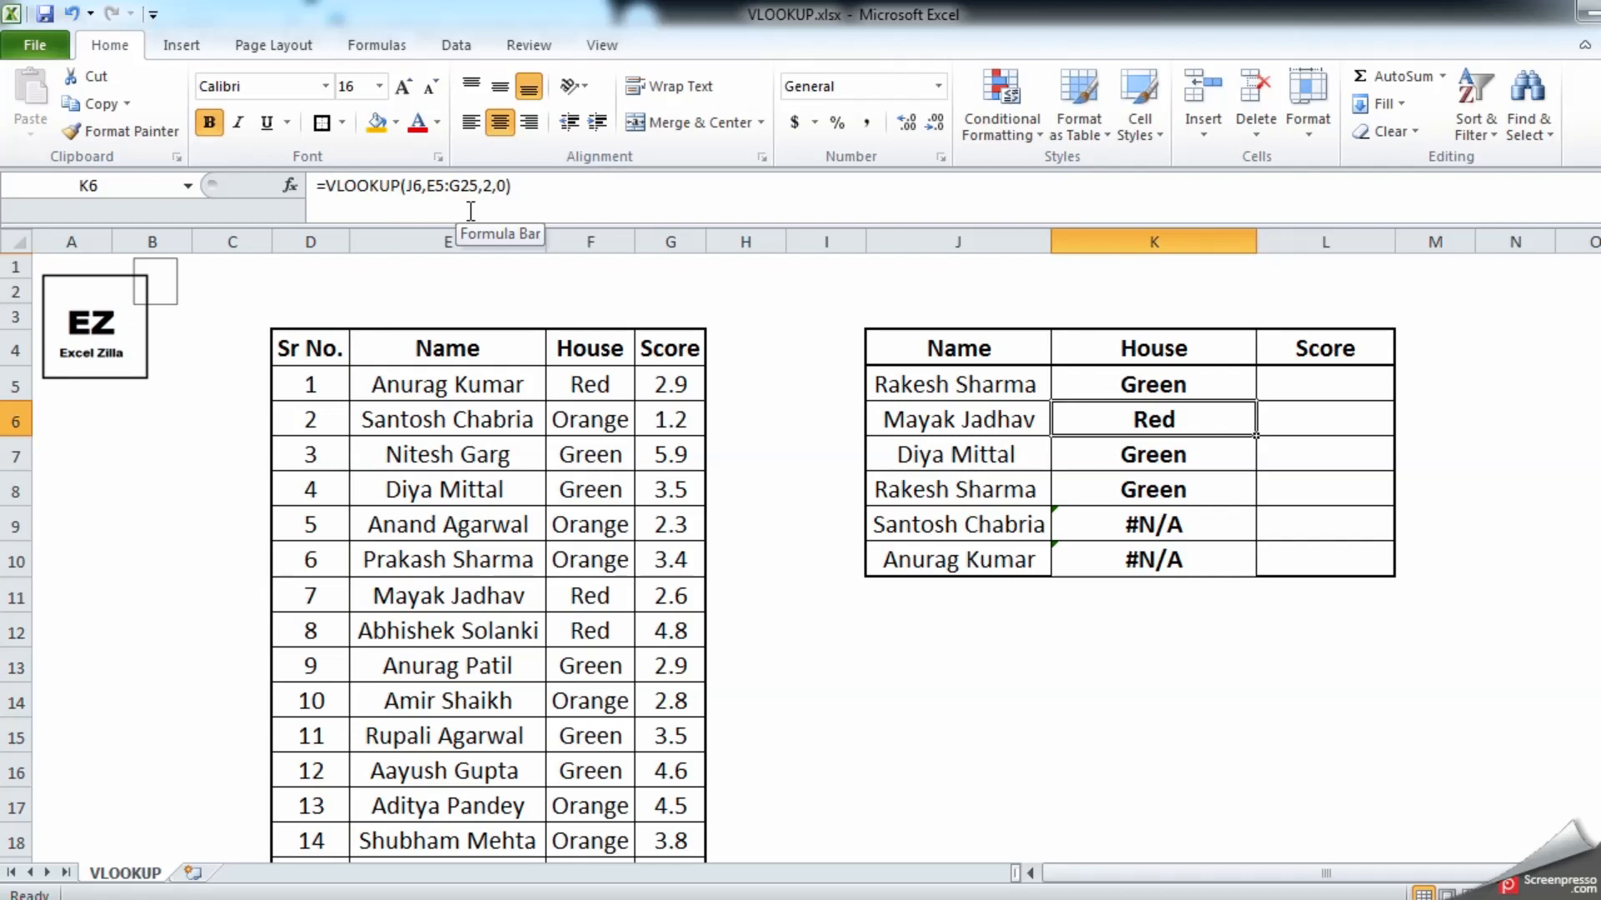
key("Up")
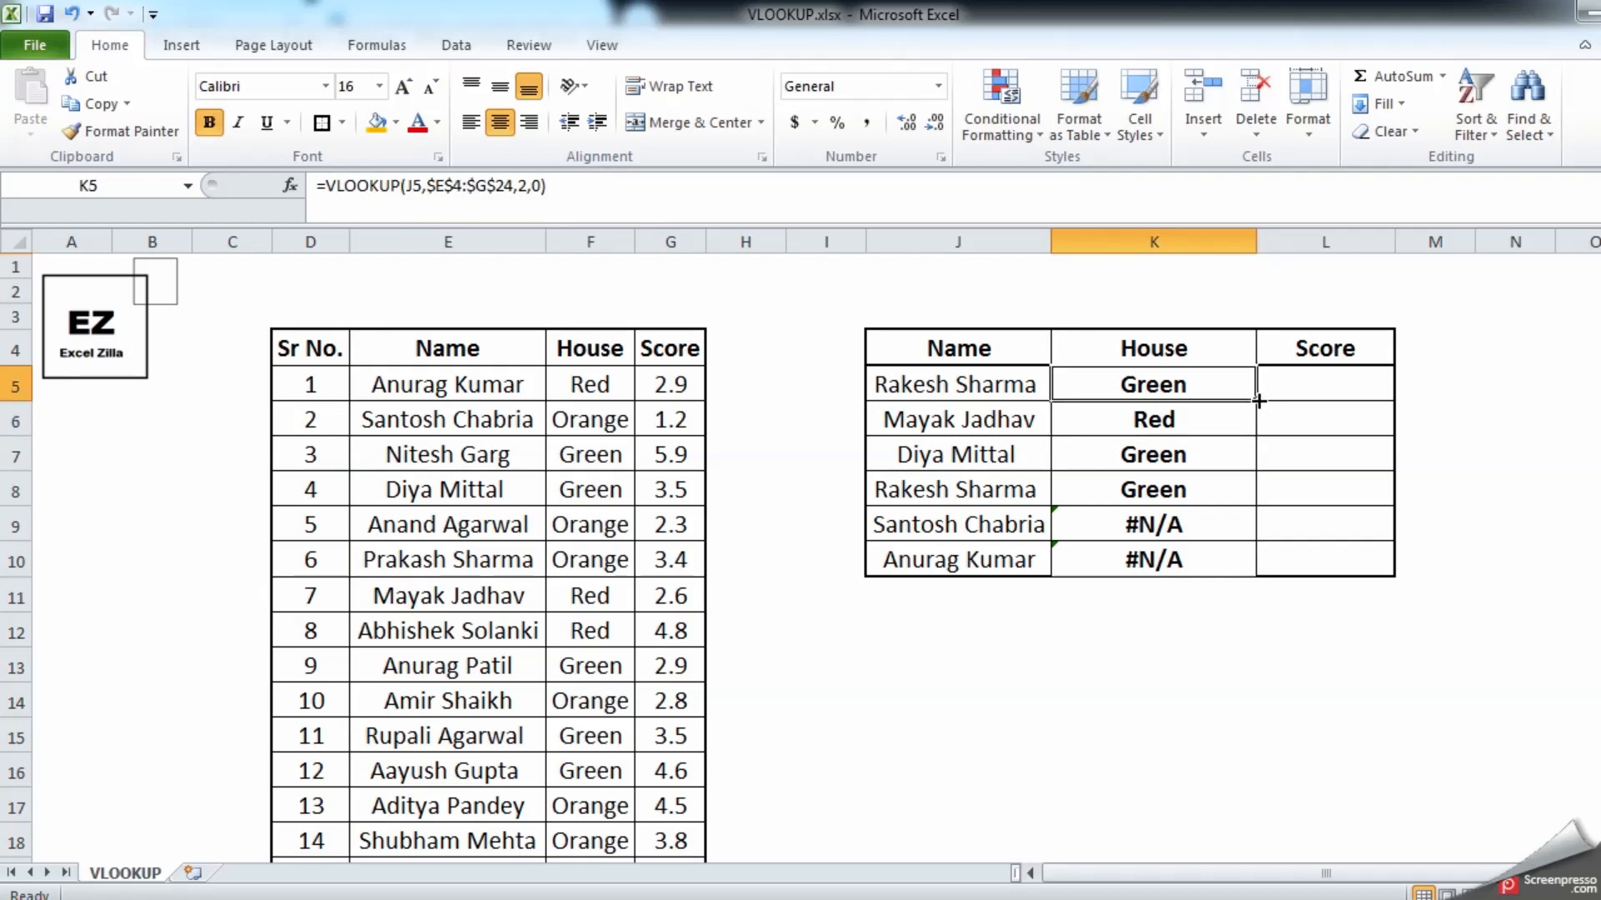
double_click(1258, 401)
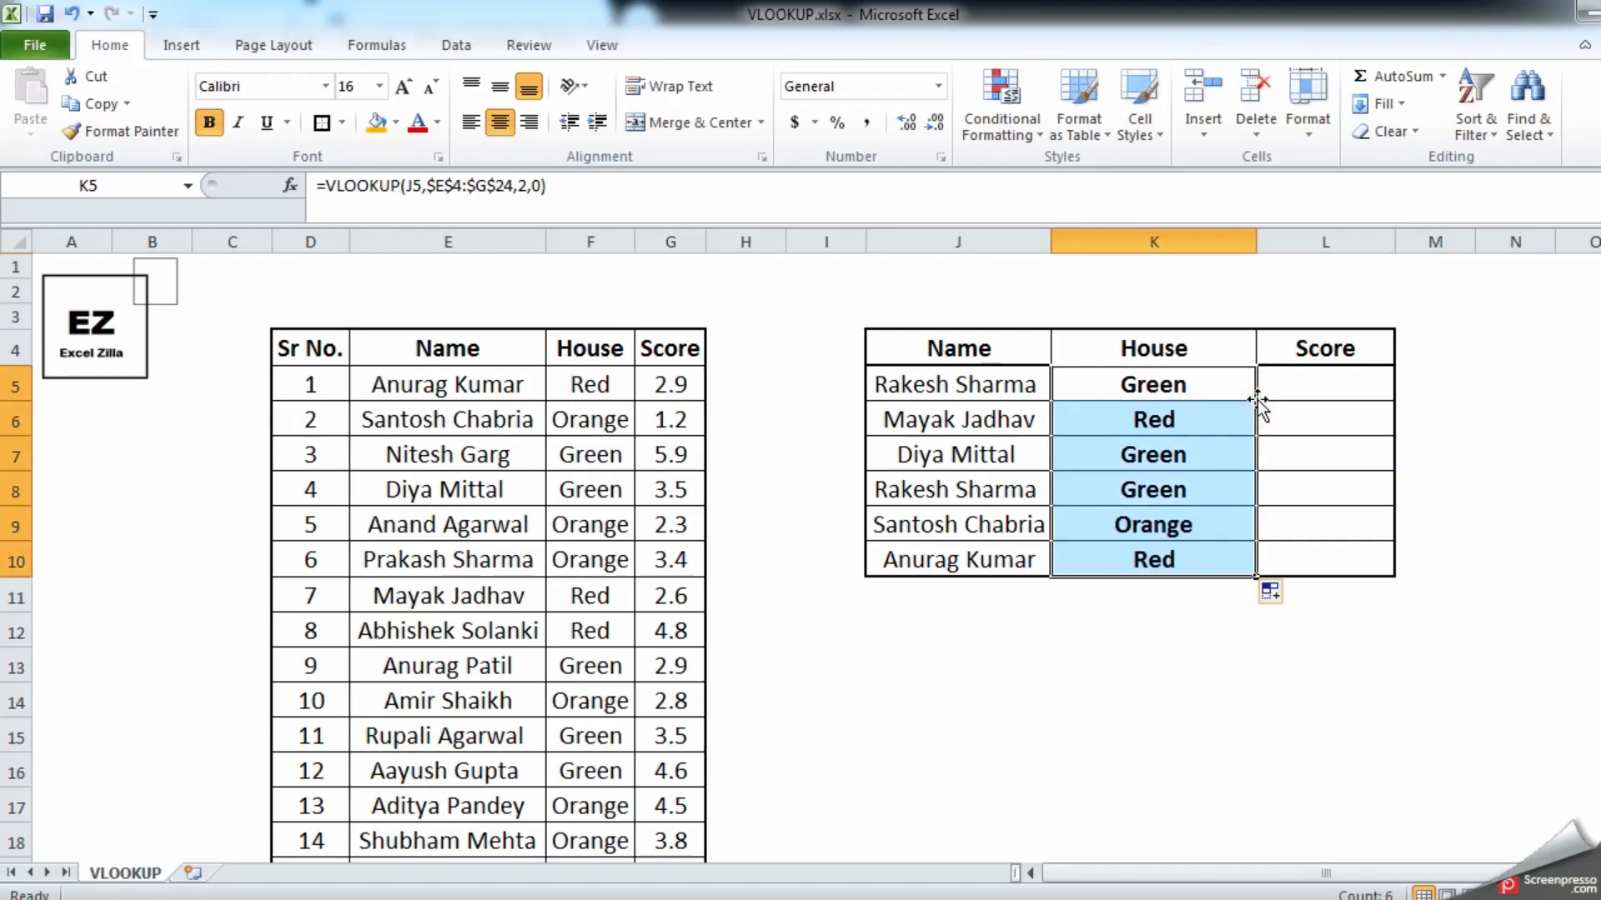
Compare the refilled House formulas in K10 and K5 through K9, checking their lookup cells and table ranges
left_click(1201, 569)
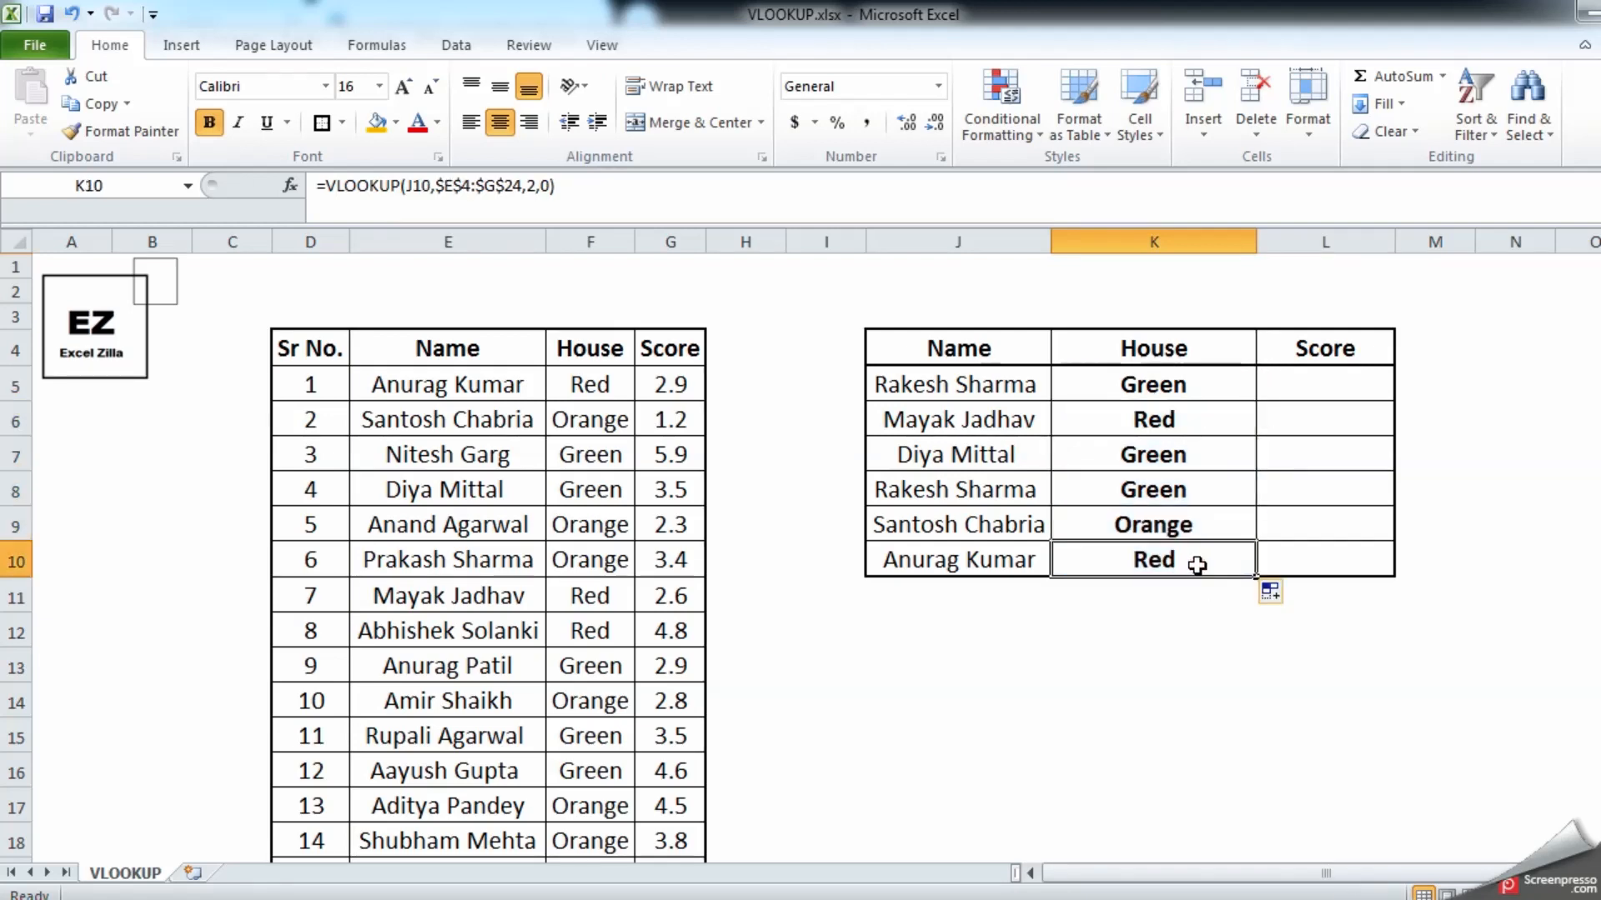
left_click(1155, 392)
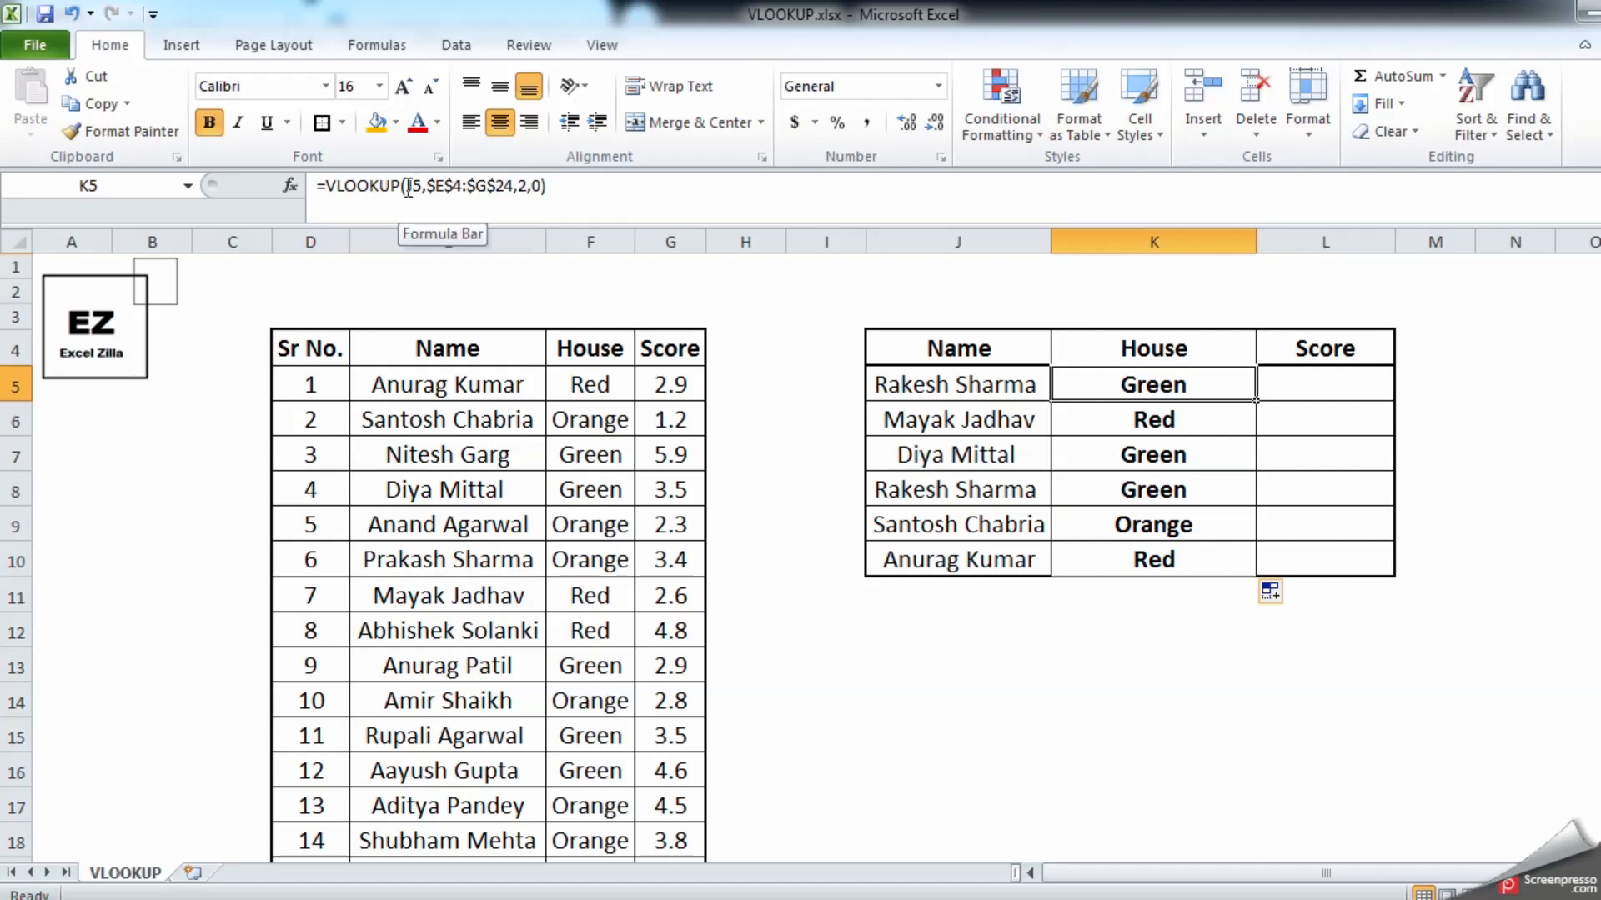
left_click(1137, 417)
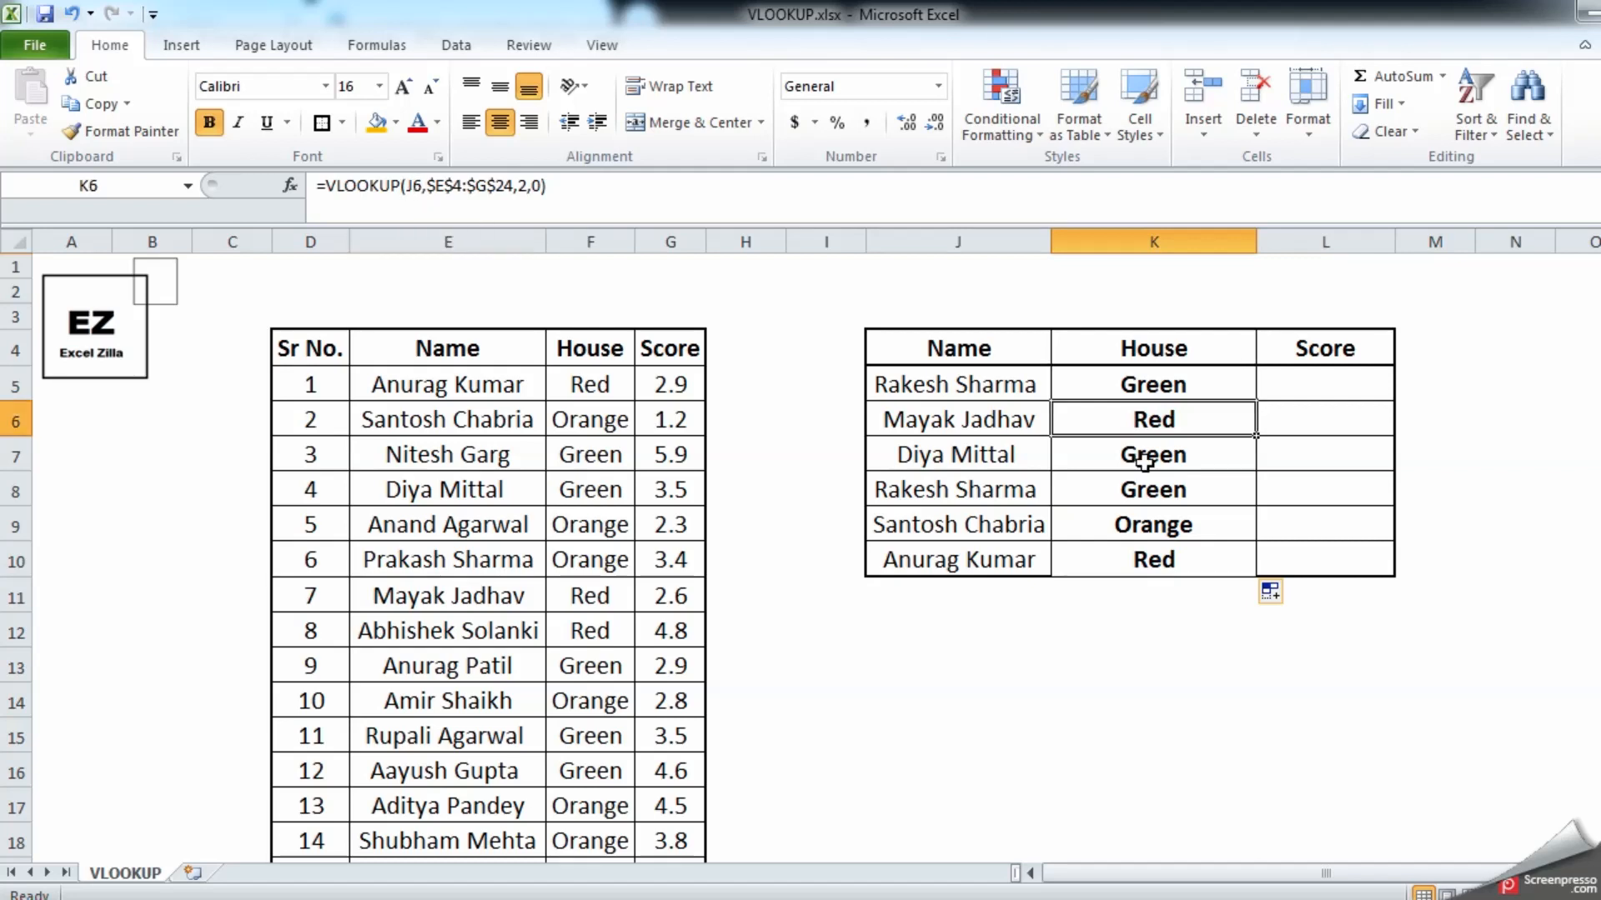
left_click(1144, 461)
left_click(1151, 492)
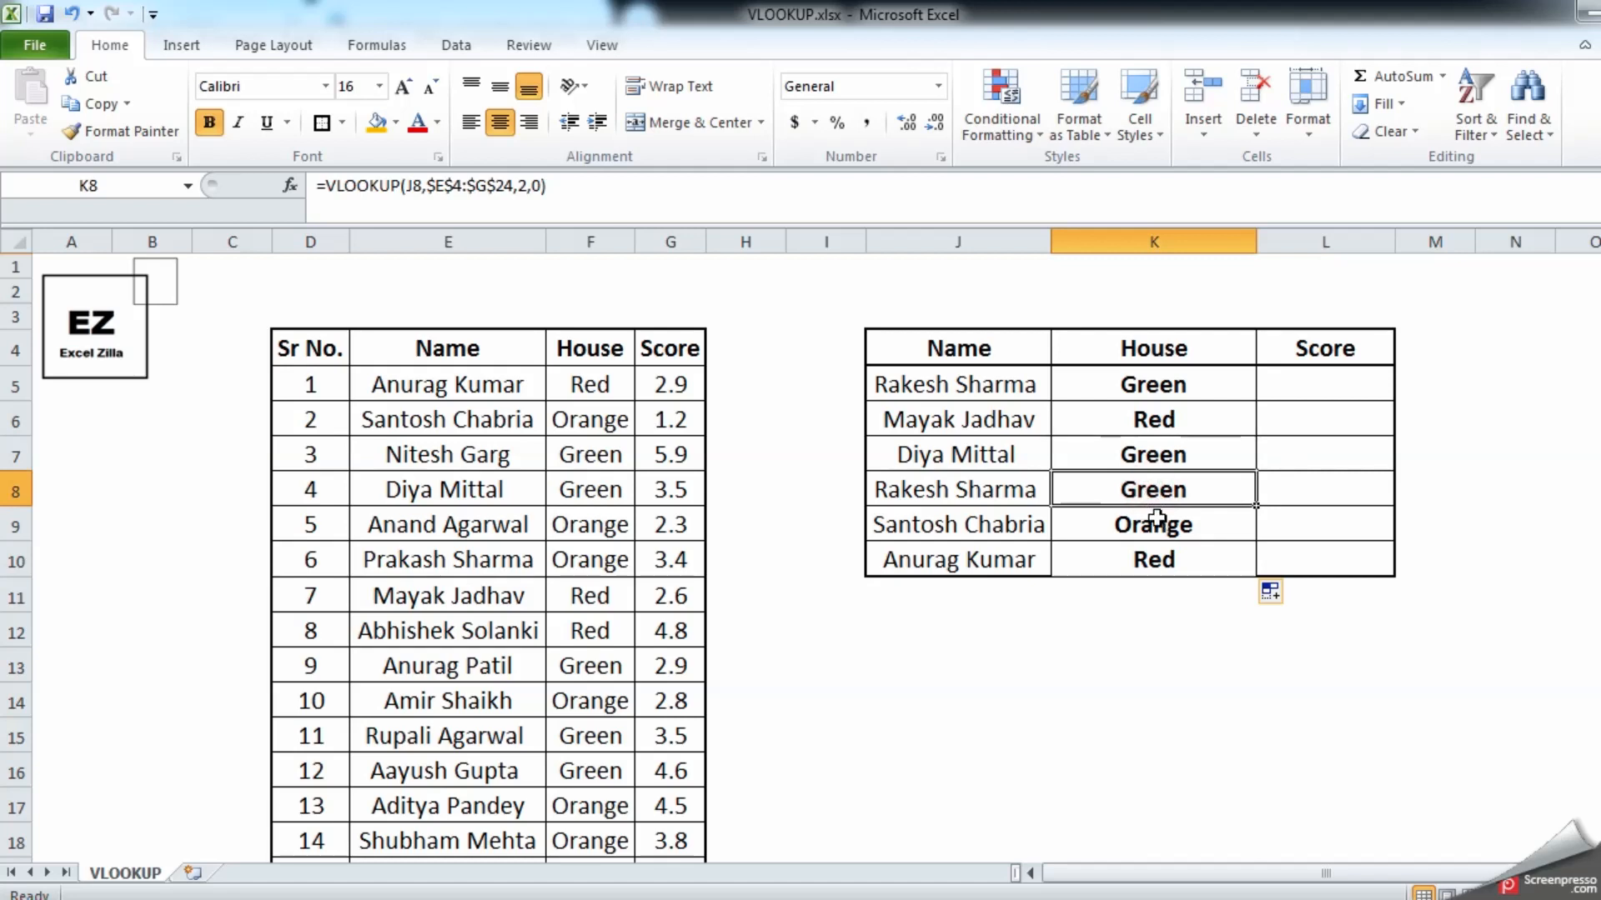
left_click(1156, 519)
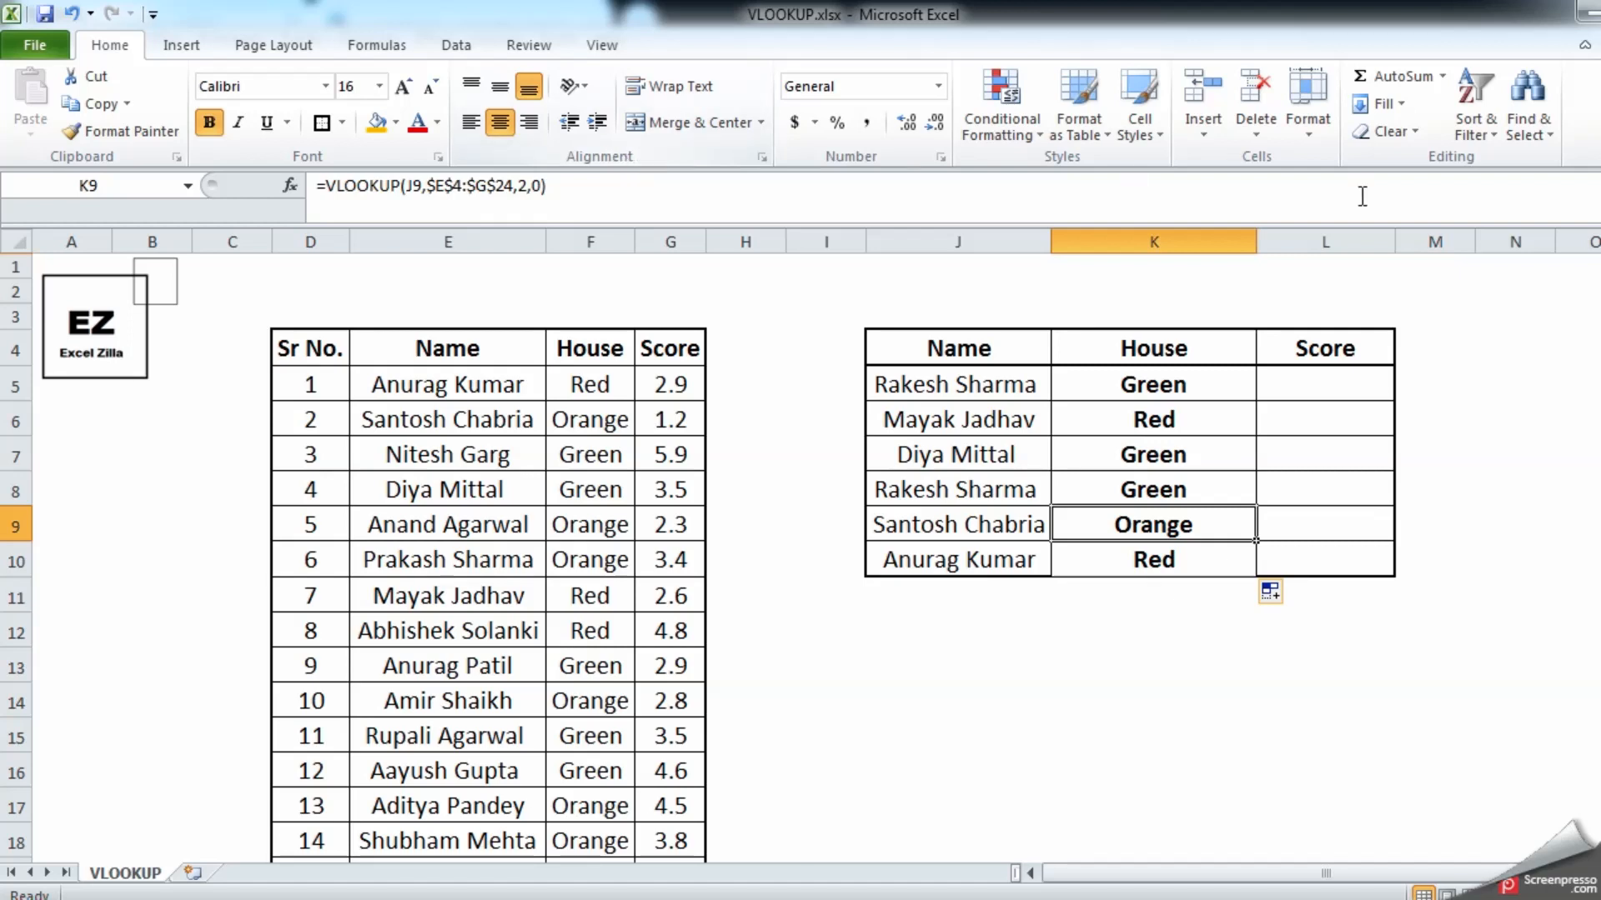
Start a VLOOKUP formula in L5 with J5 as the lookup value and E4:G24 as the table range
left_click(1358, 392)
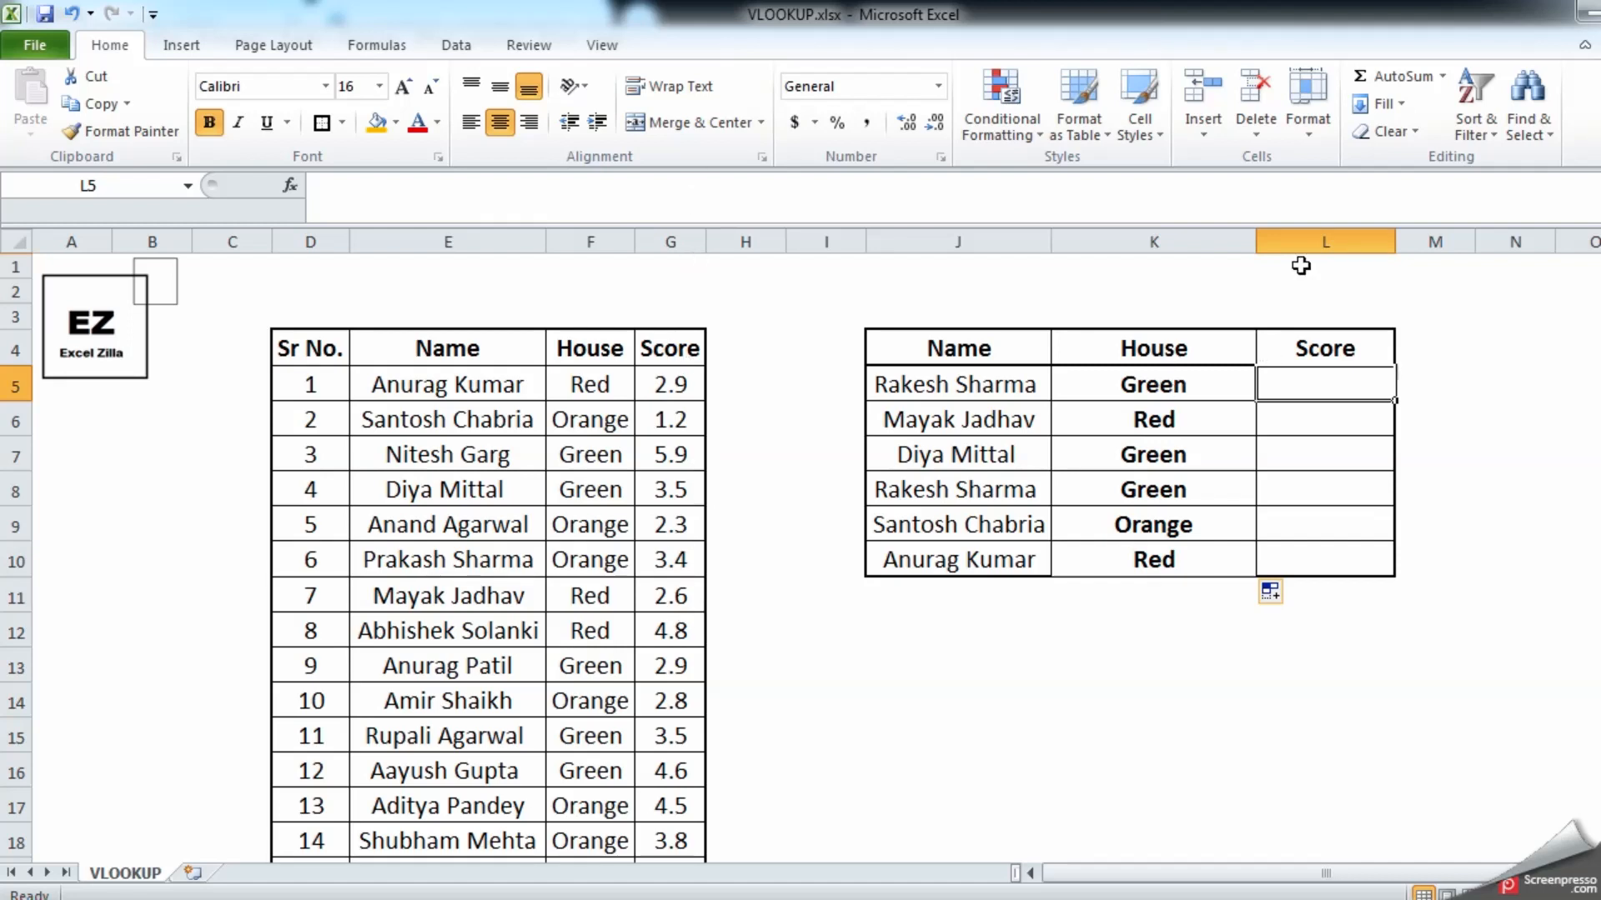
type("=VLOOKUP(")
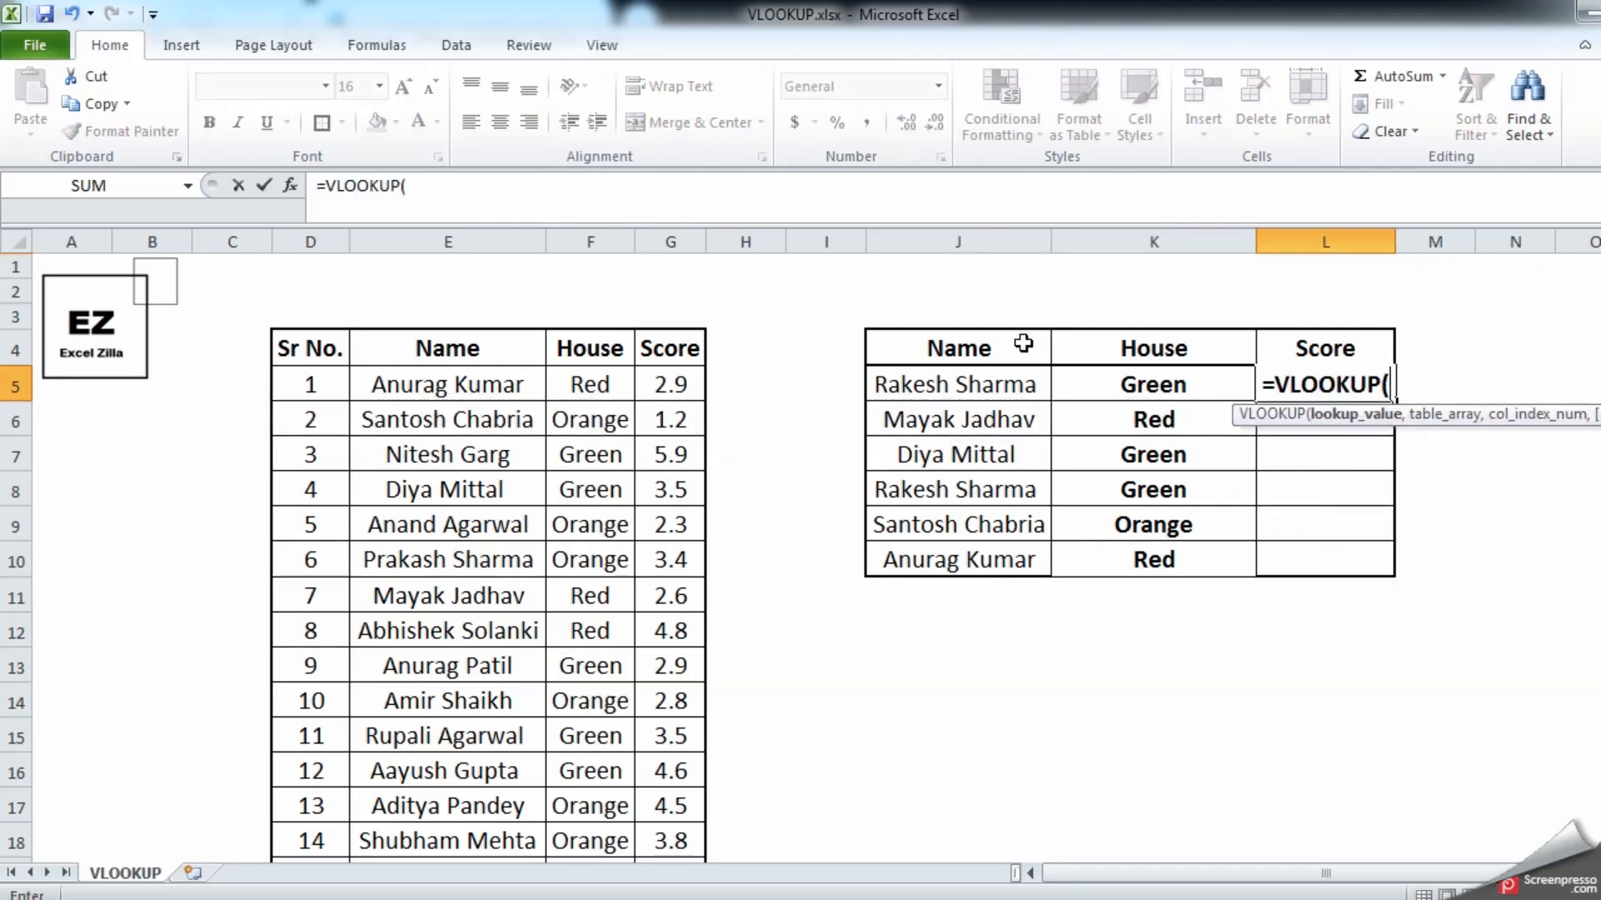
left_click(1007, 381)
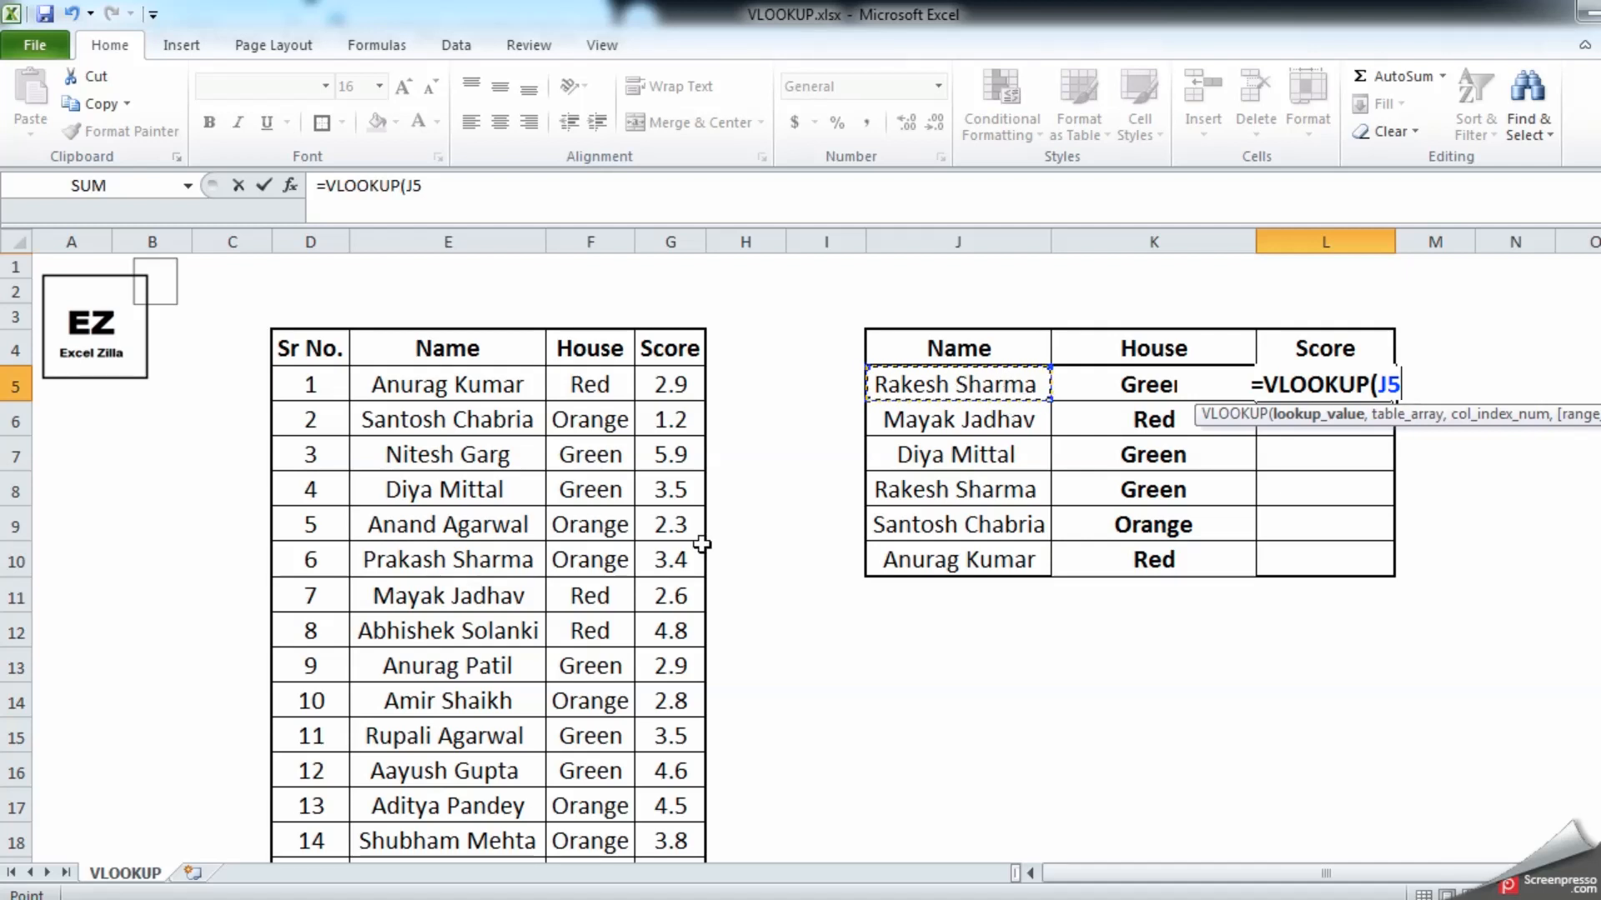
type(",")
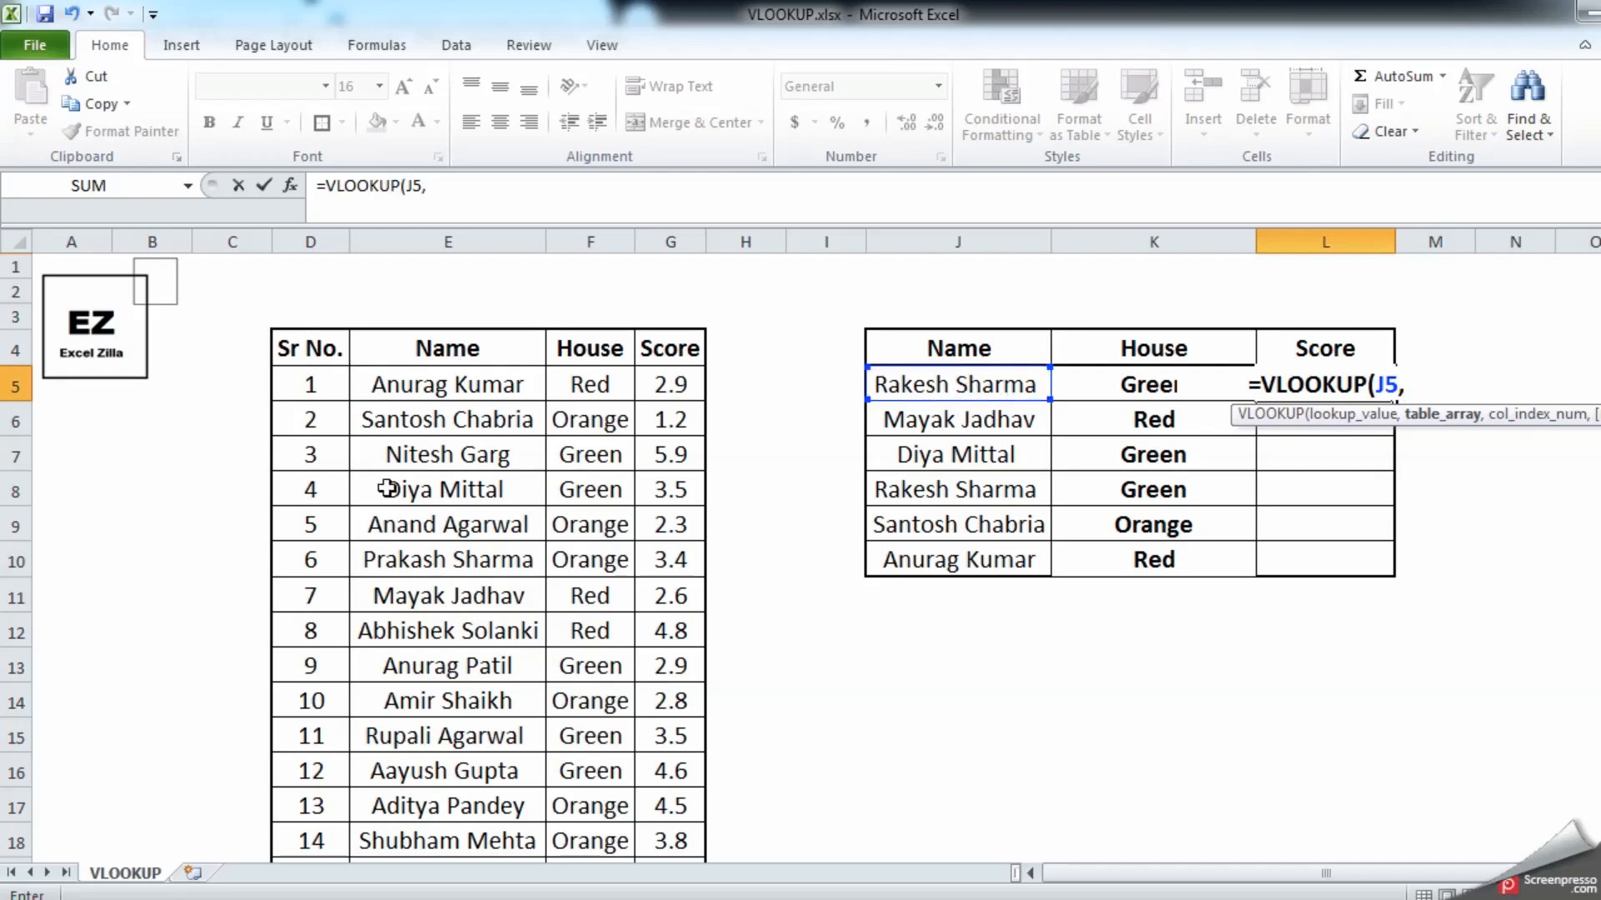
left_click(431, 349)
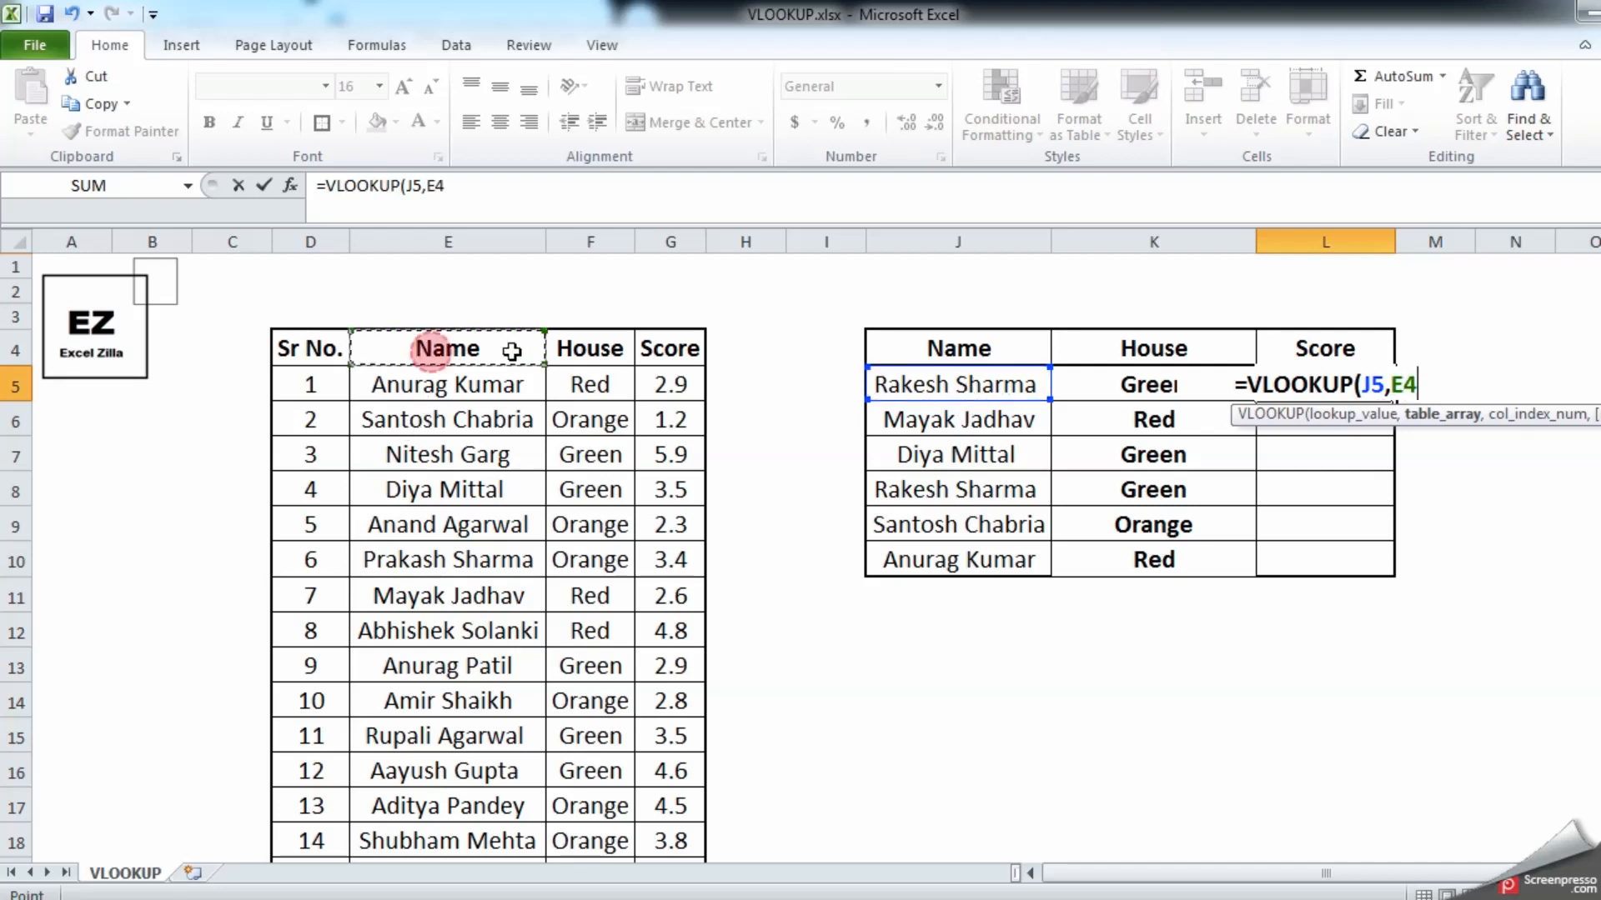
left_click_drag(511, 351, 662, 351)
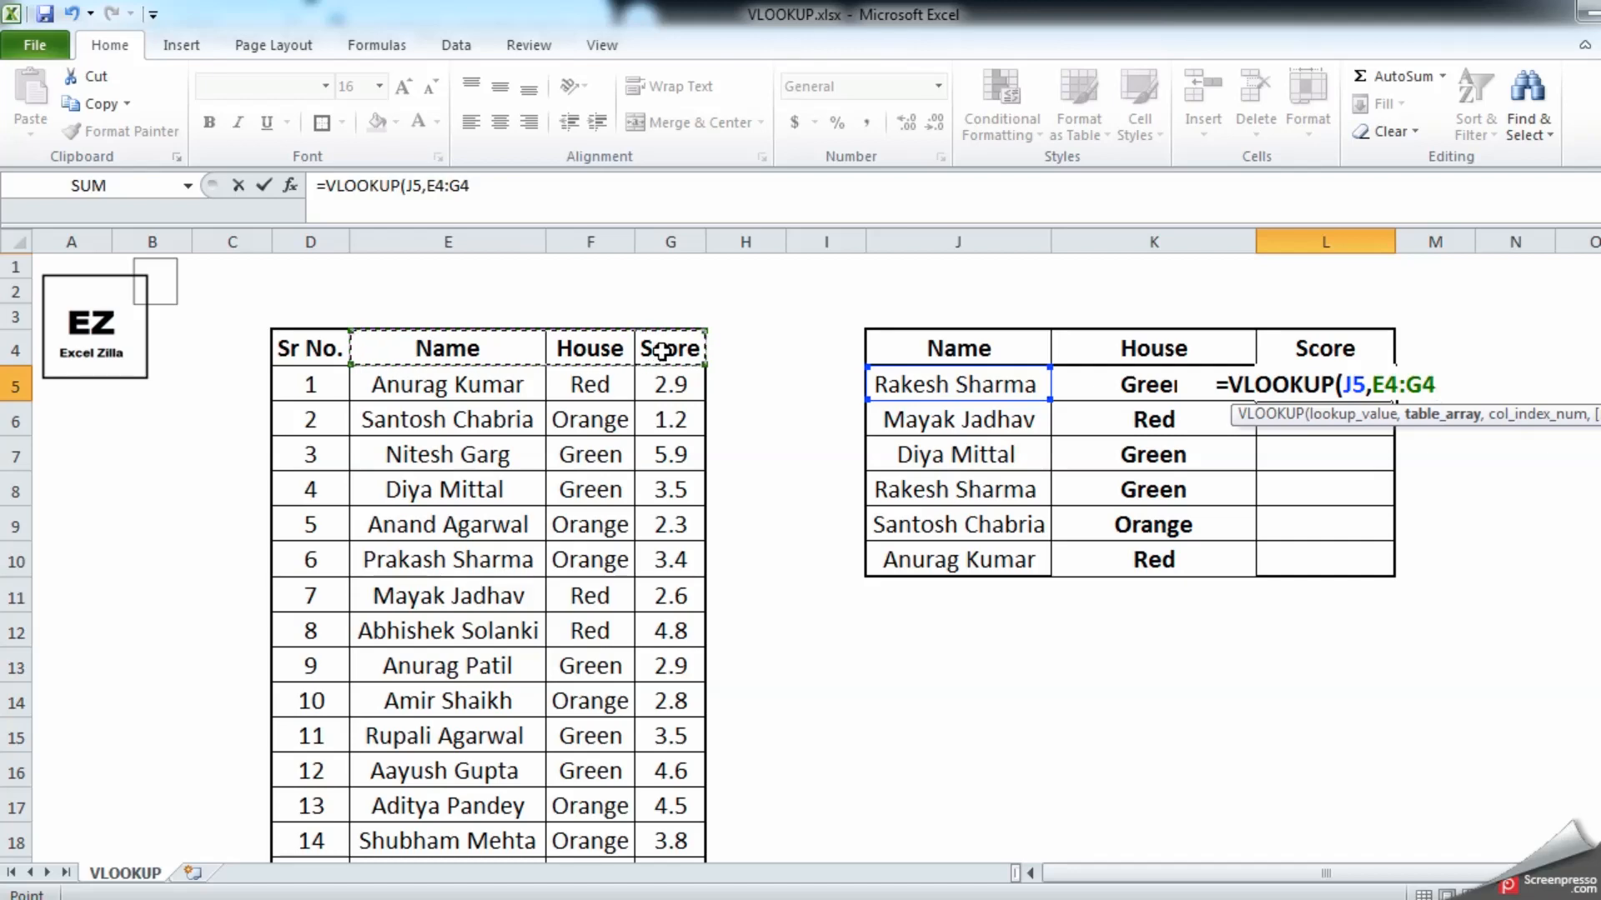
key("ctrl+shift+Down")
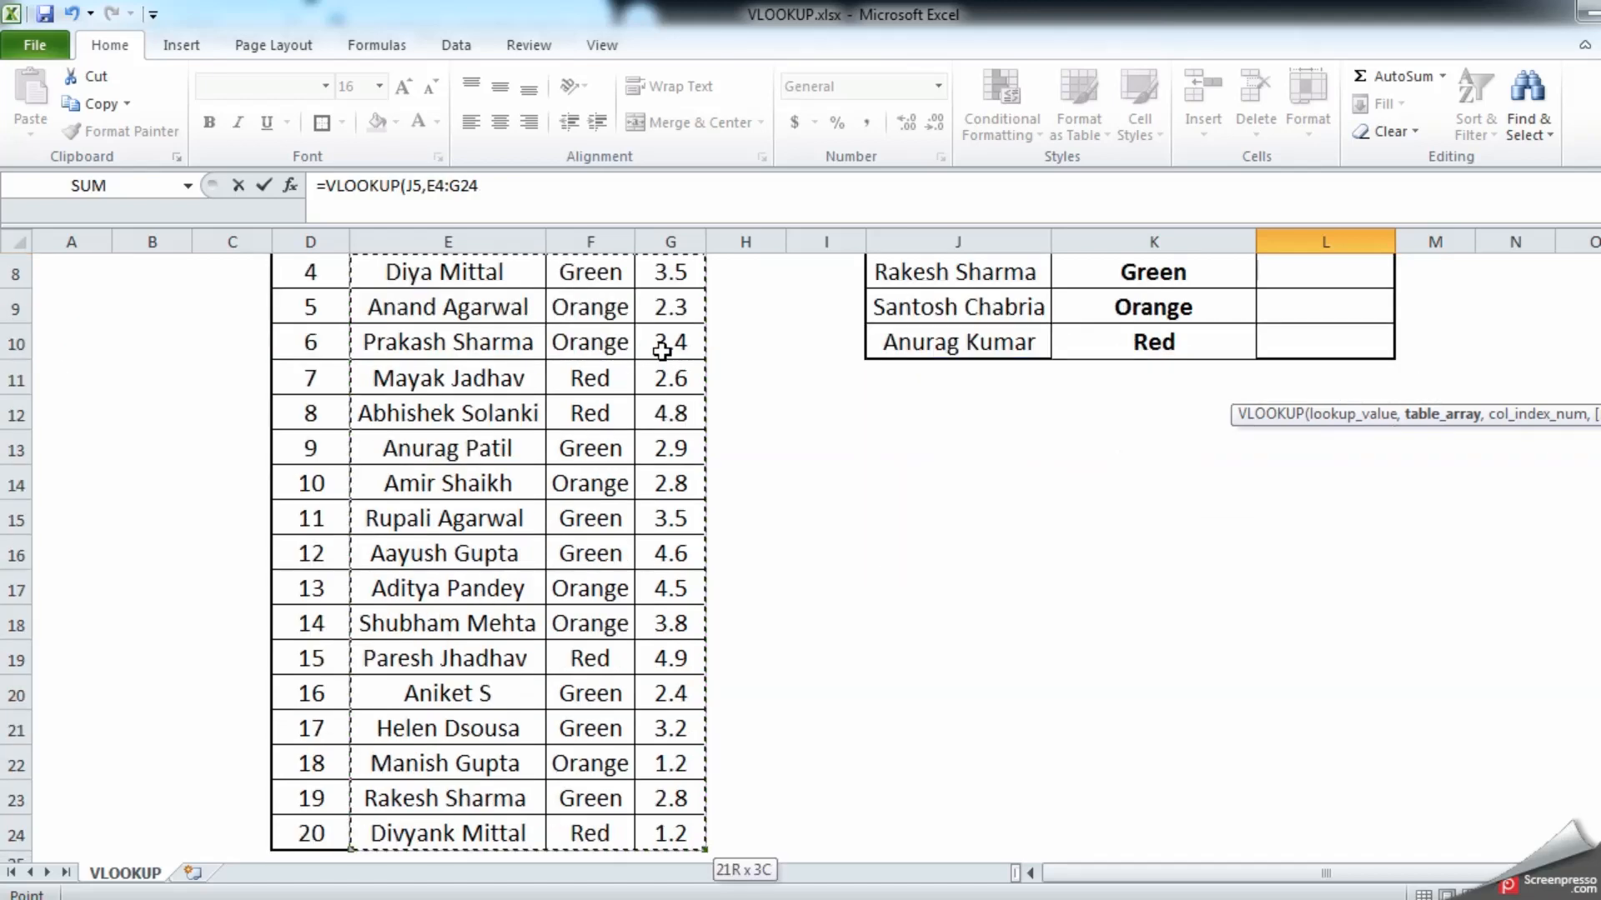
scroll(662, 351, "up", 3)
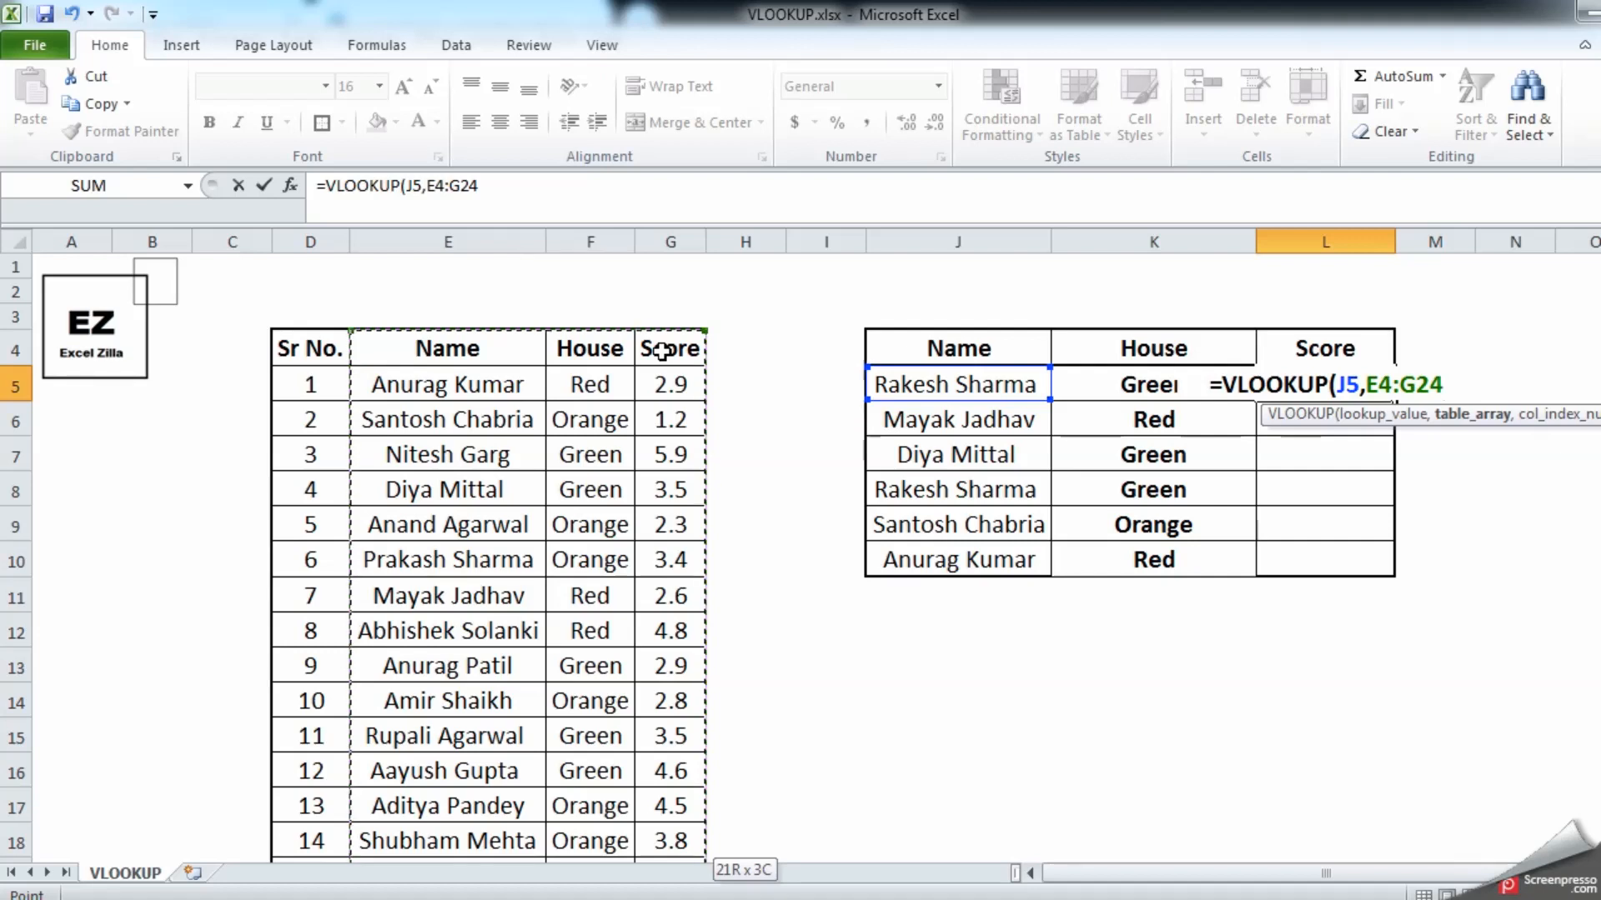
Complete the L5 formula with column index 3 and range lookup 0
type(",")
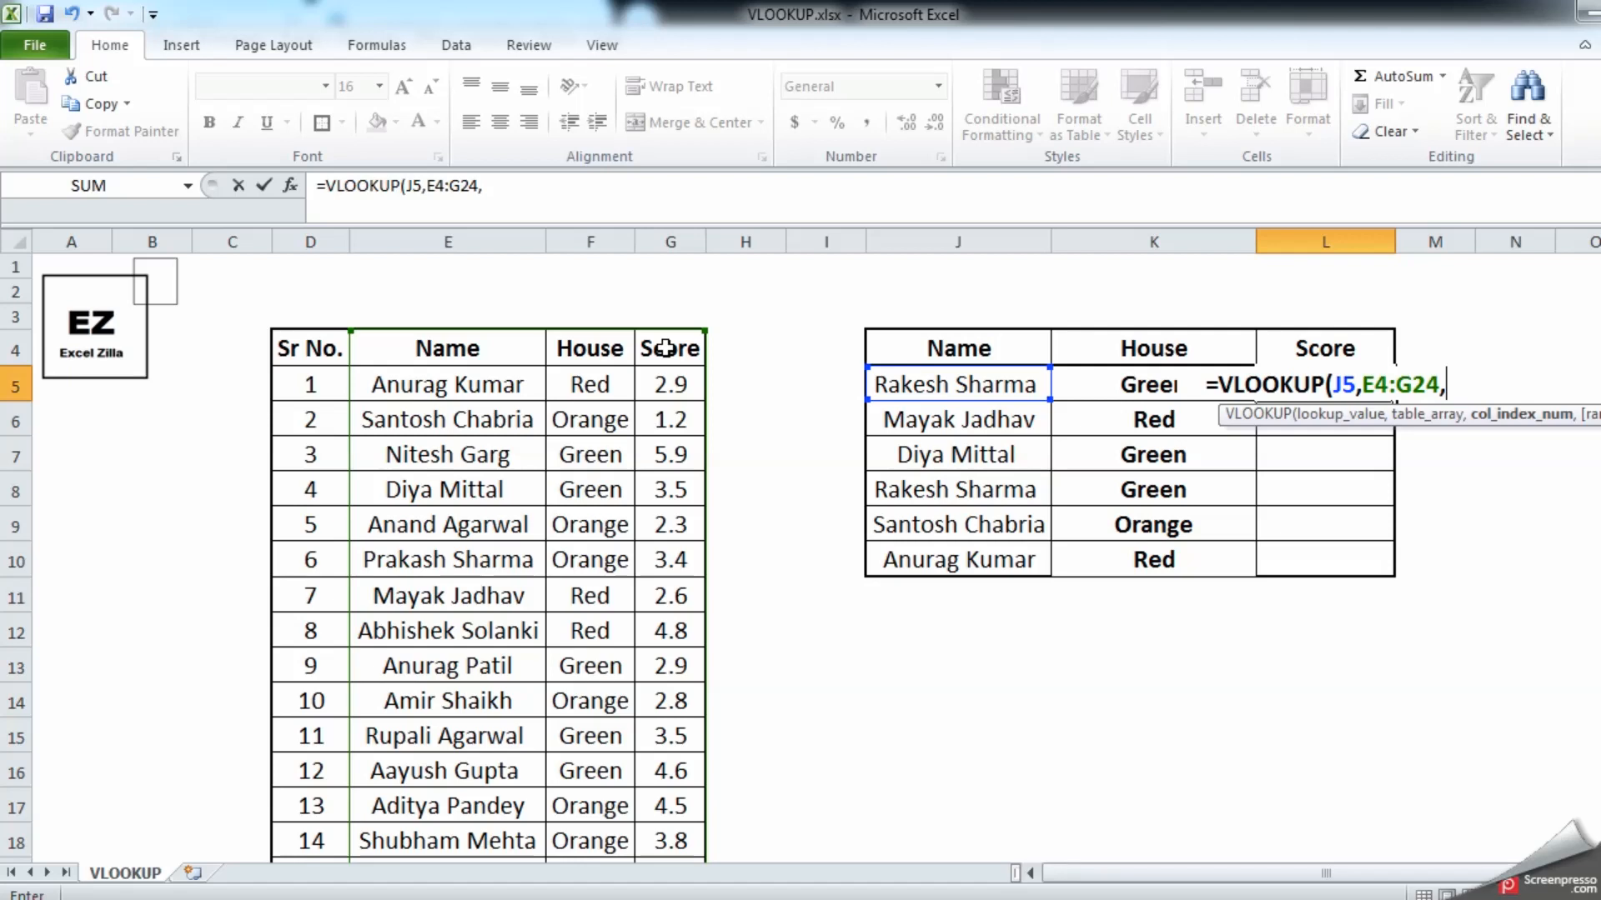
type("3")
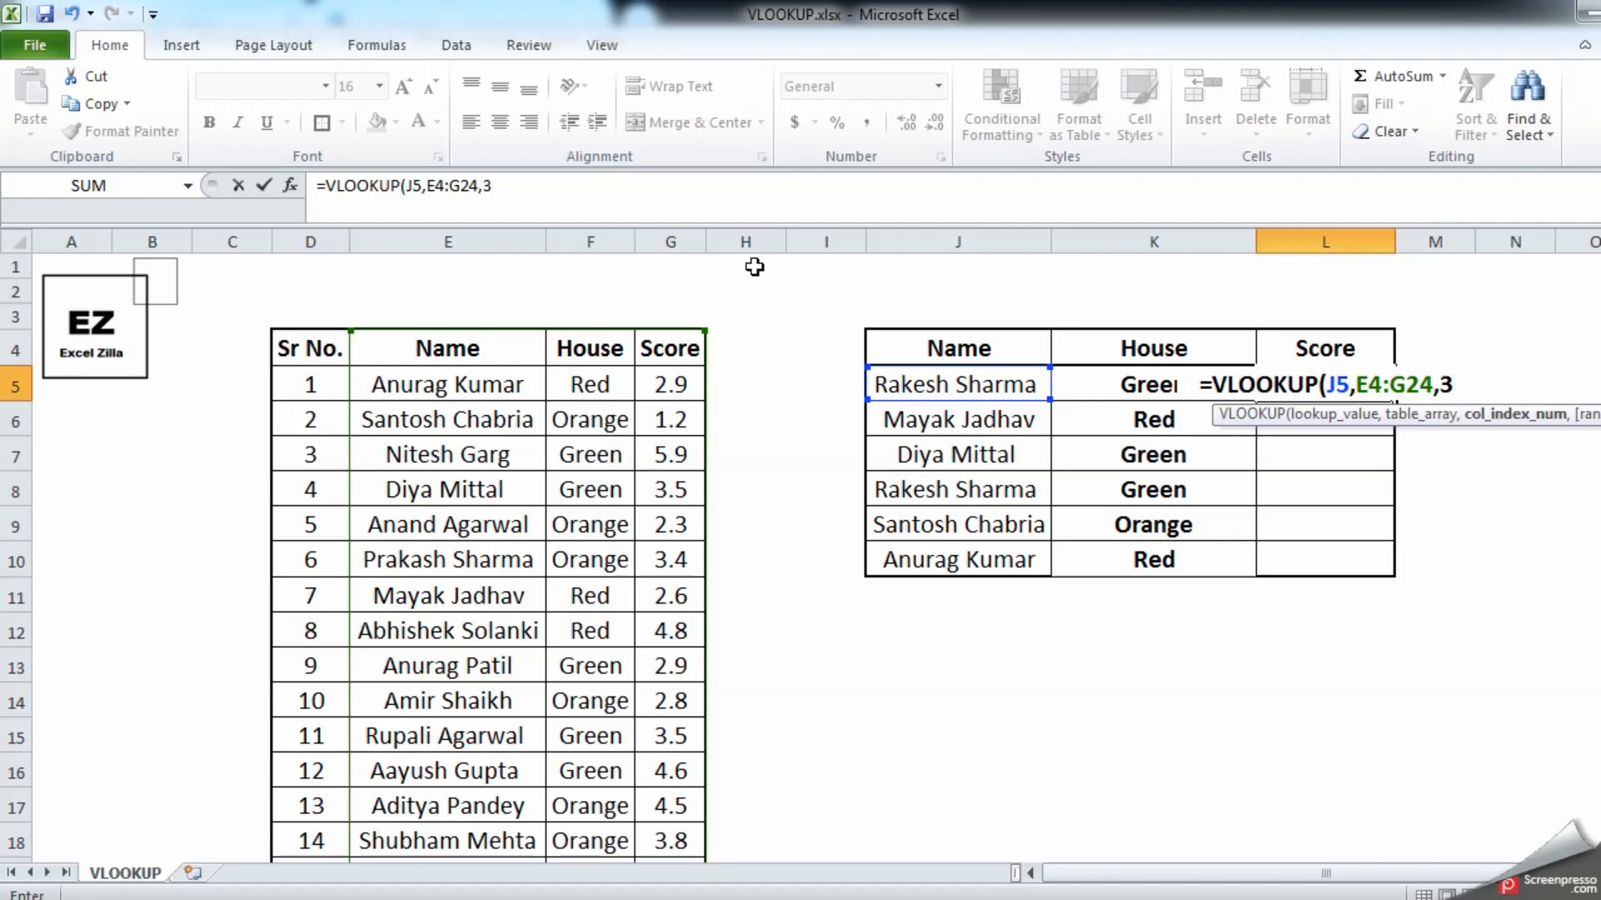
type(",")
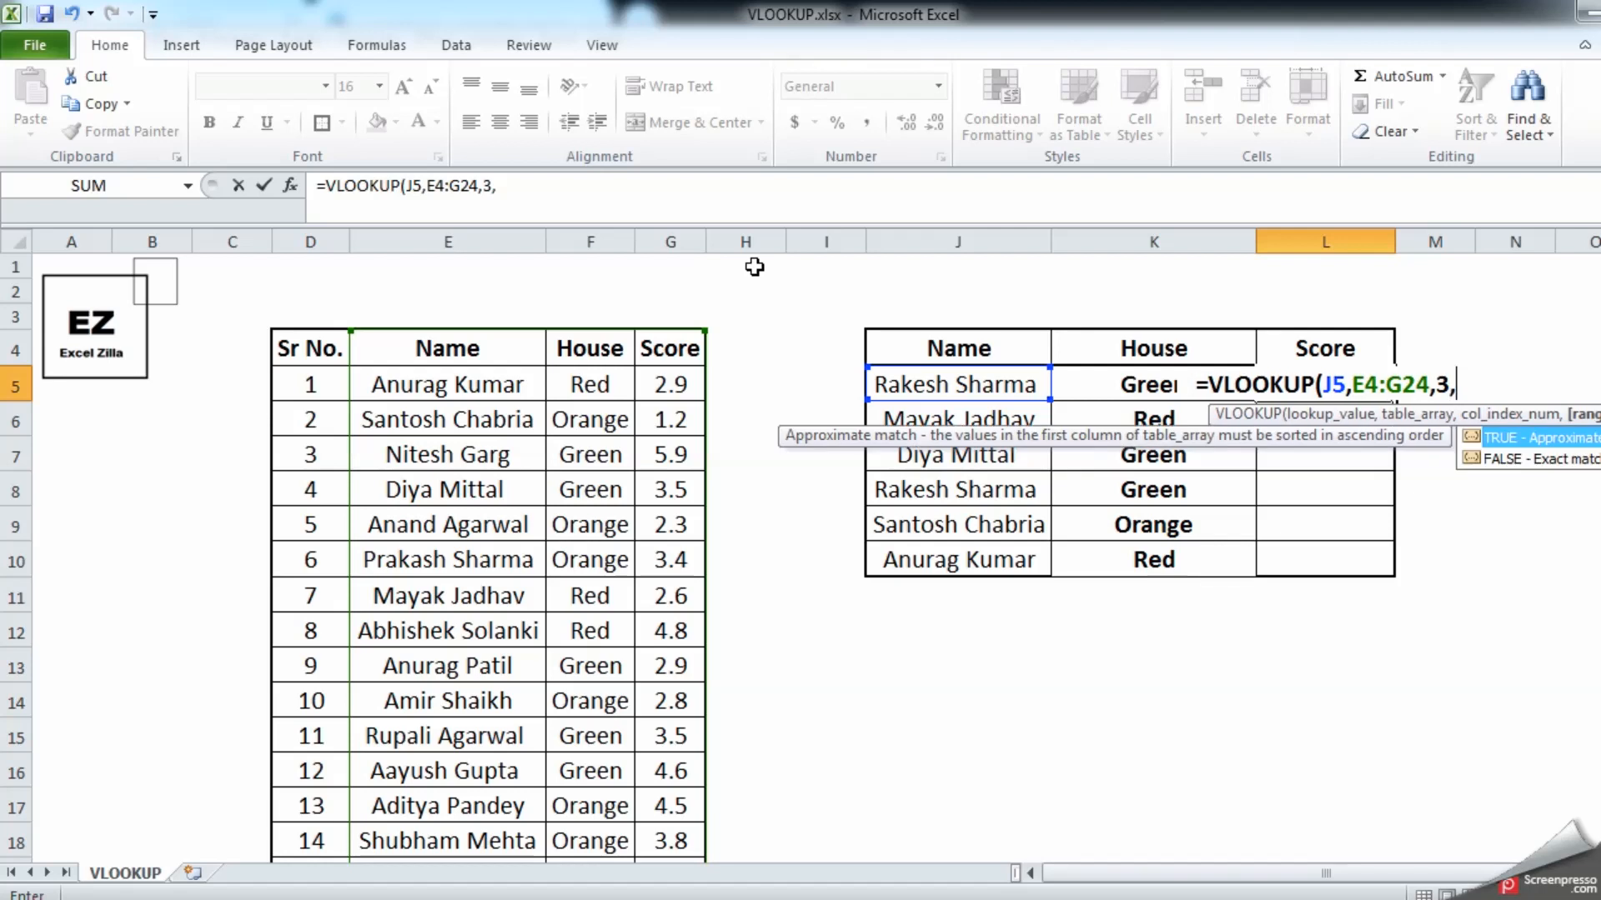
type("0")
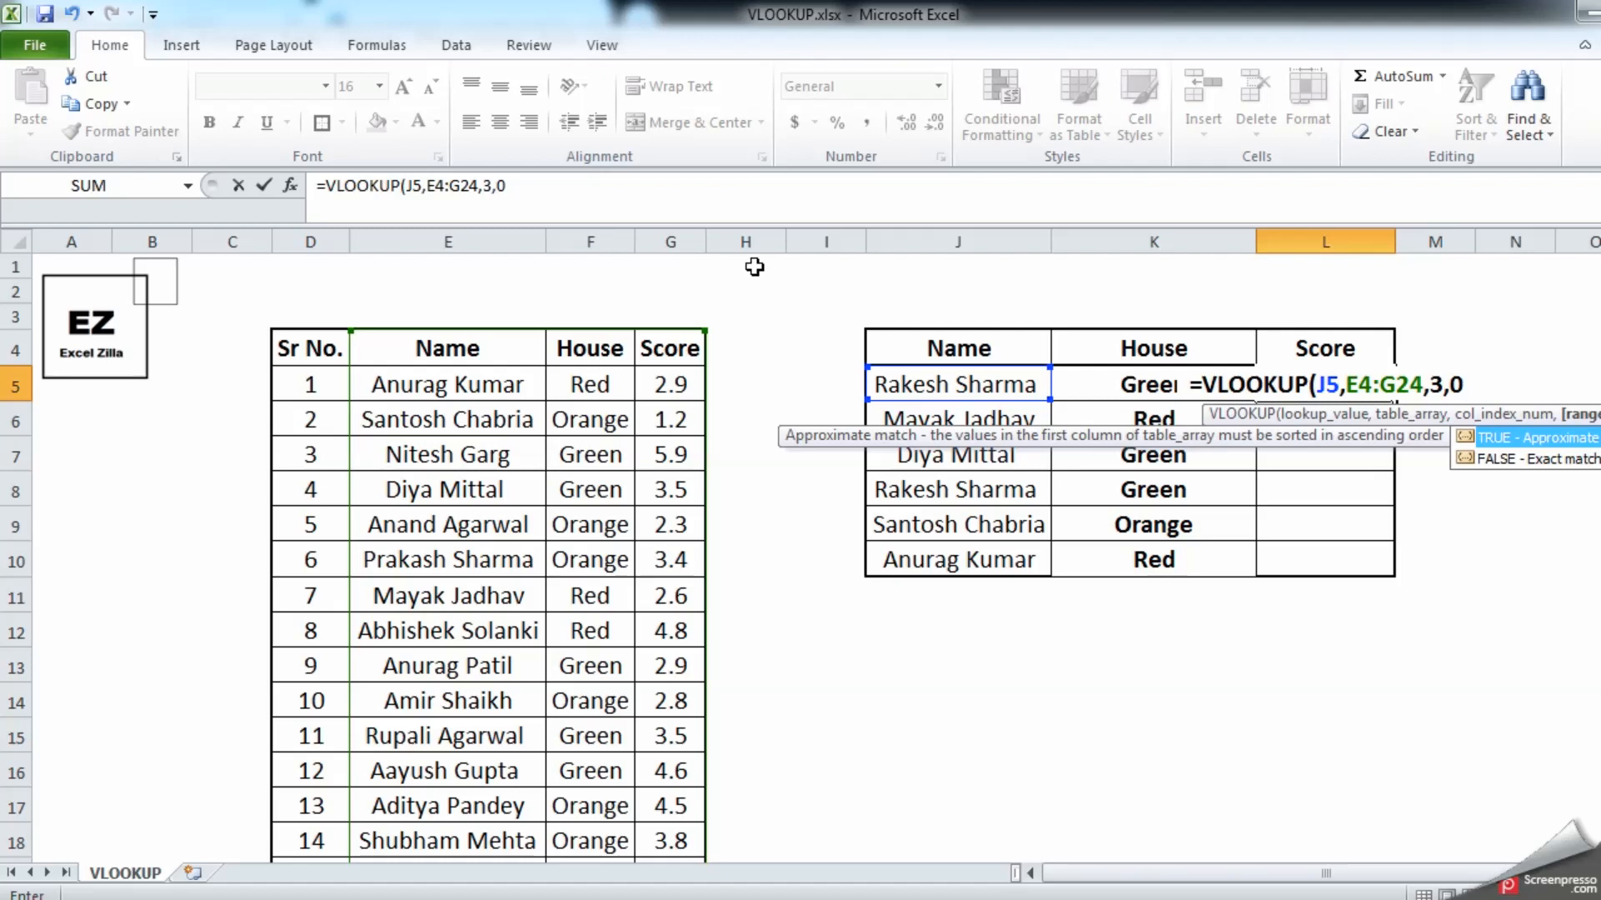
type(")")
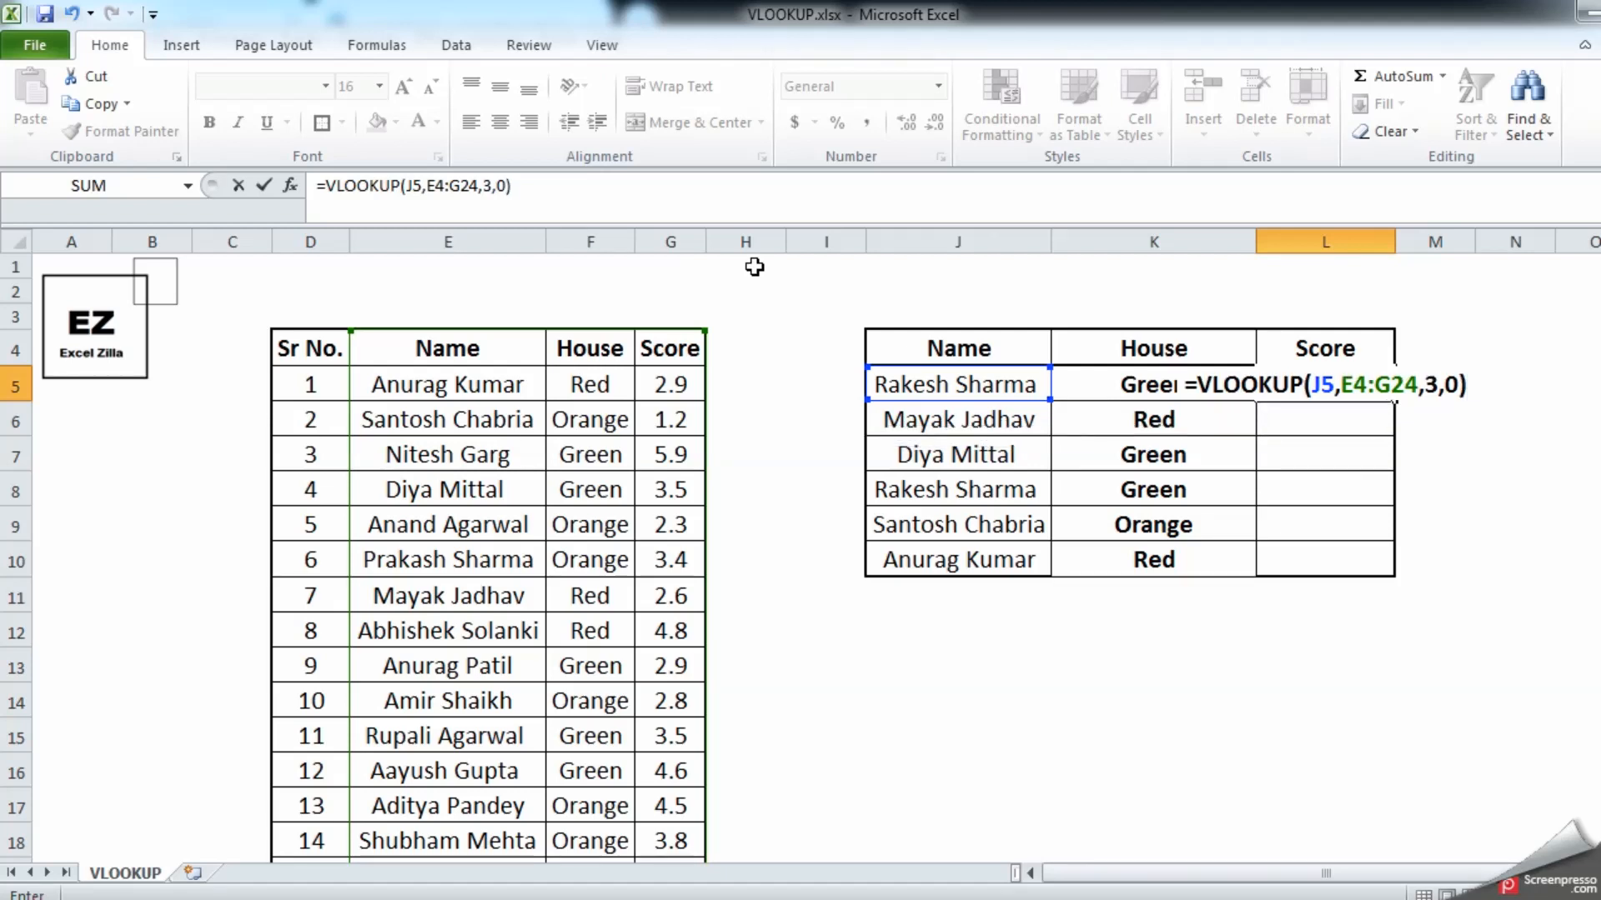
key("Return")
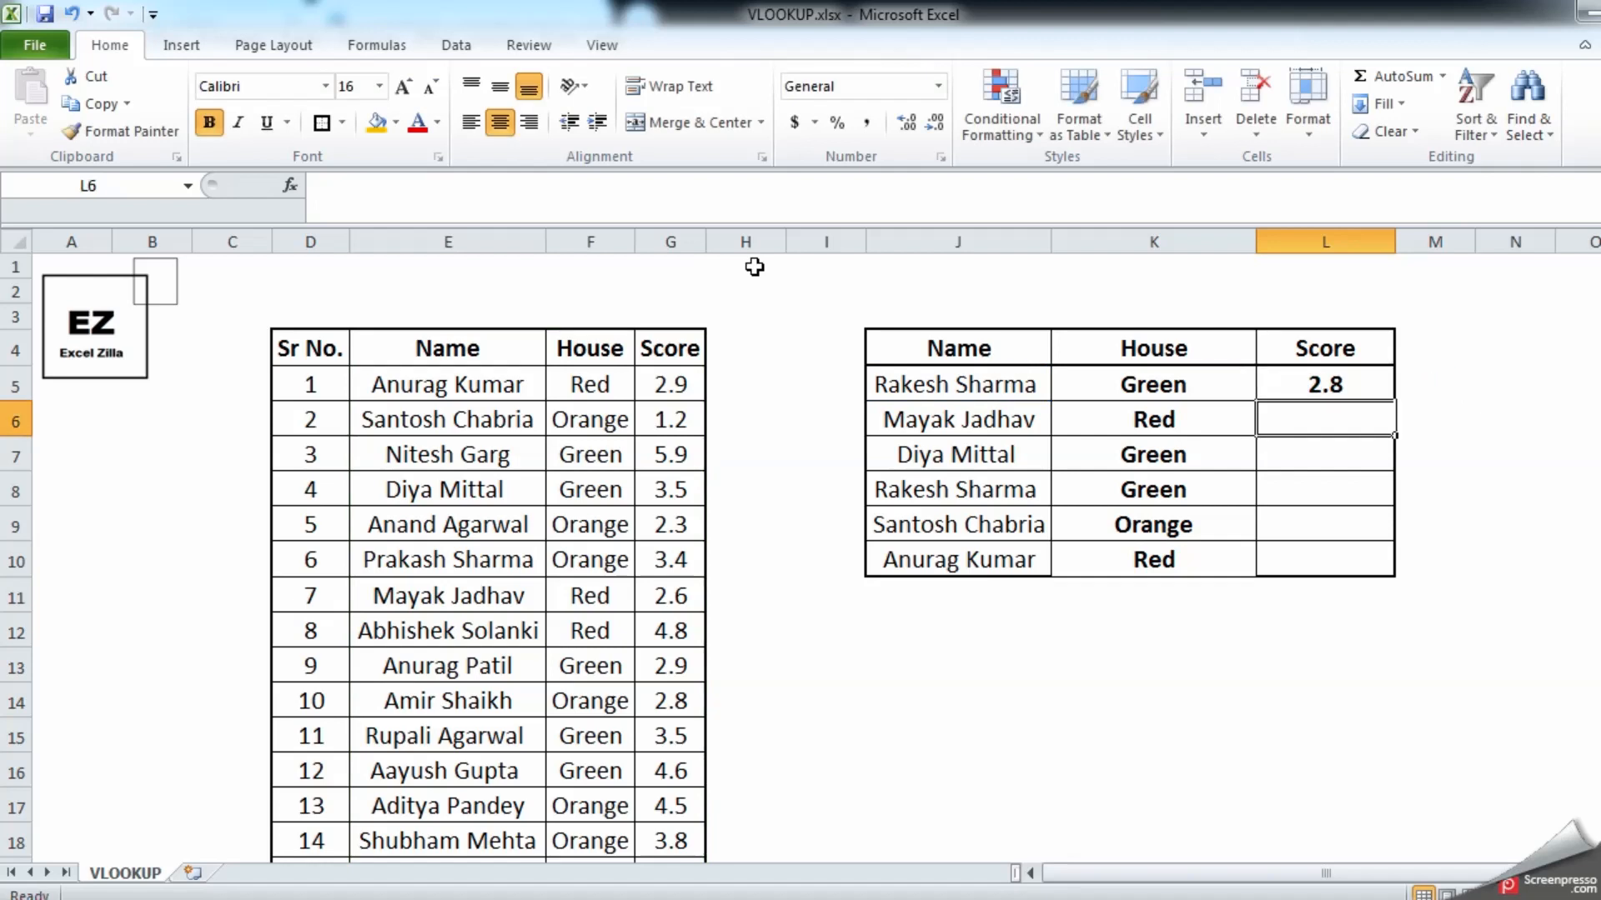
Check the L5 score against the matching name's row in the source table
left_click(1357, 382)
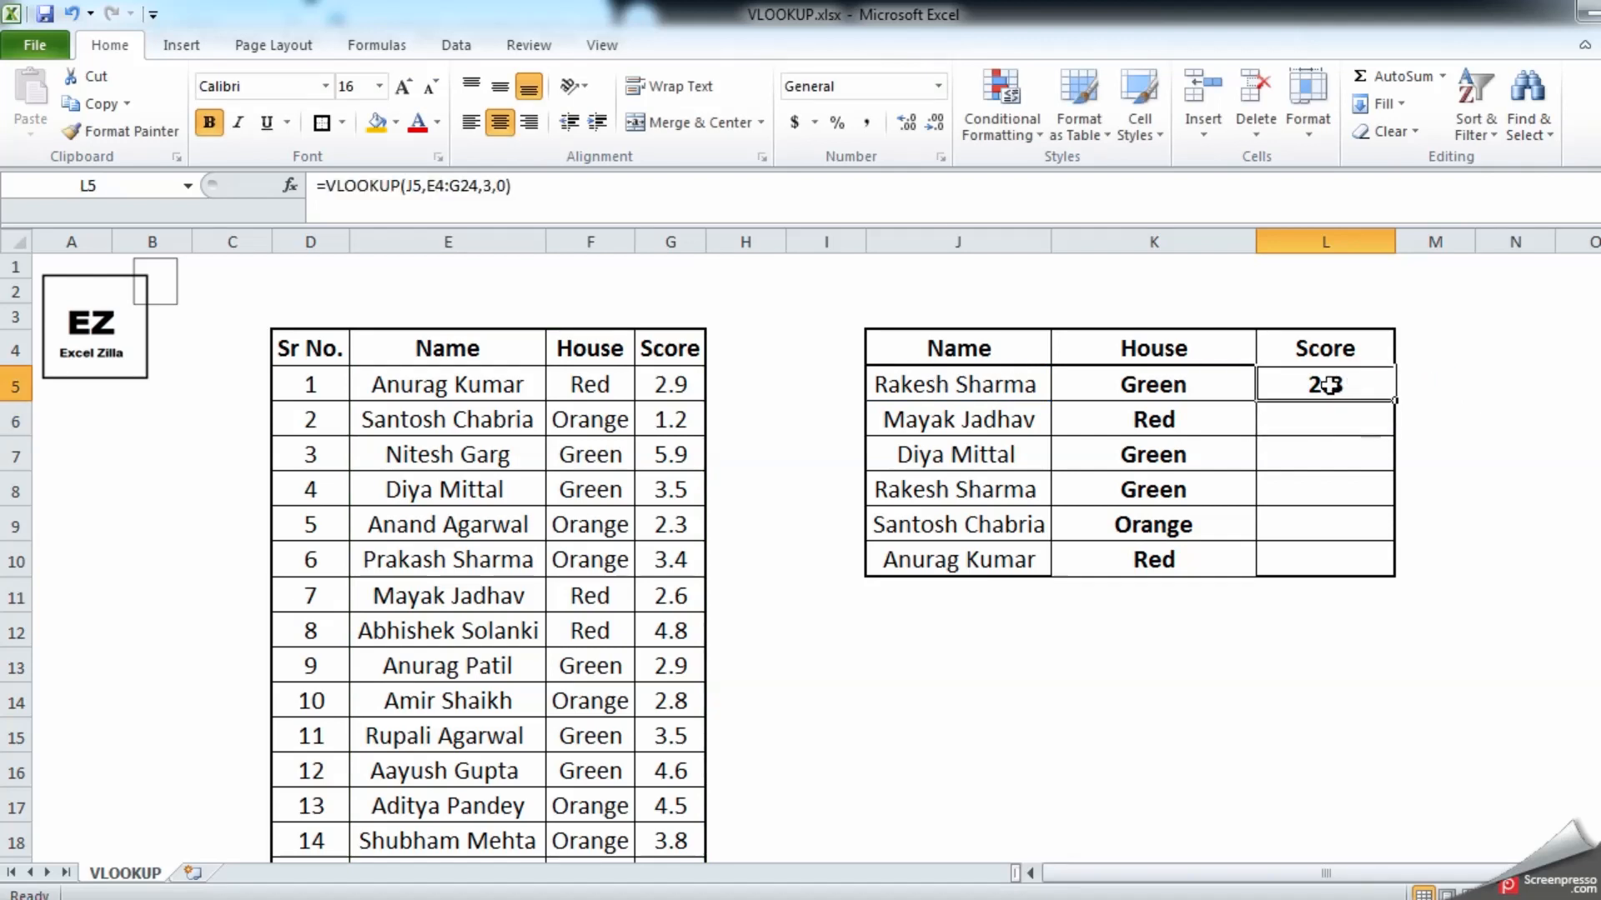
scroll(464, 676, "down", 4)
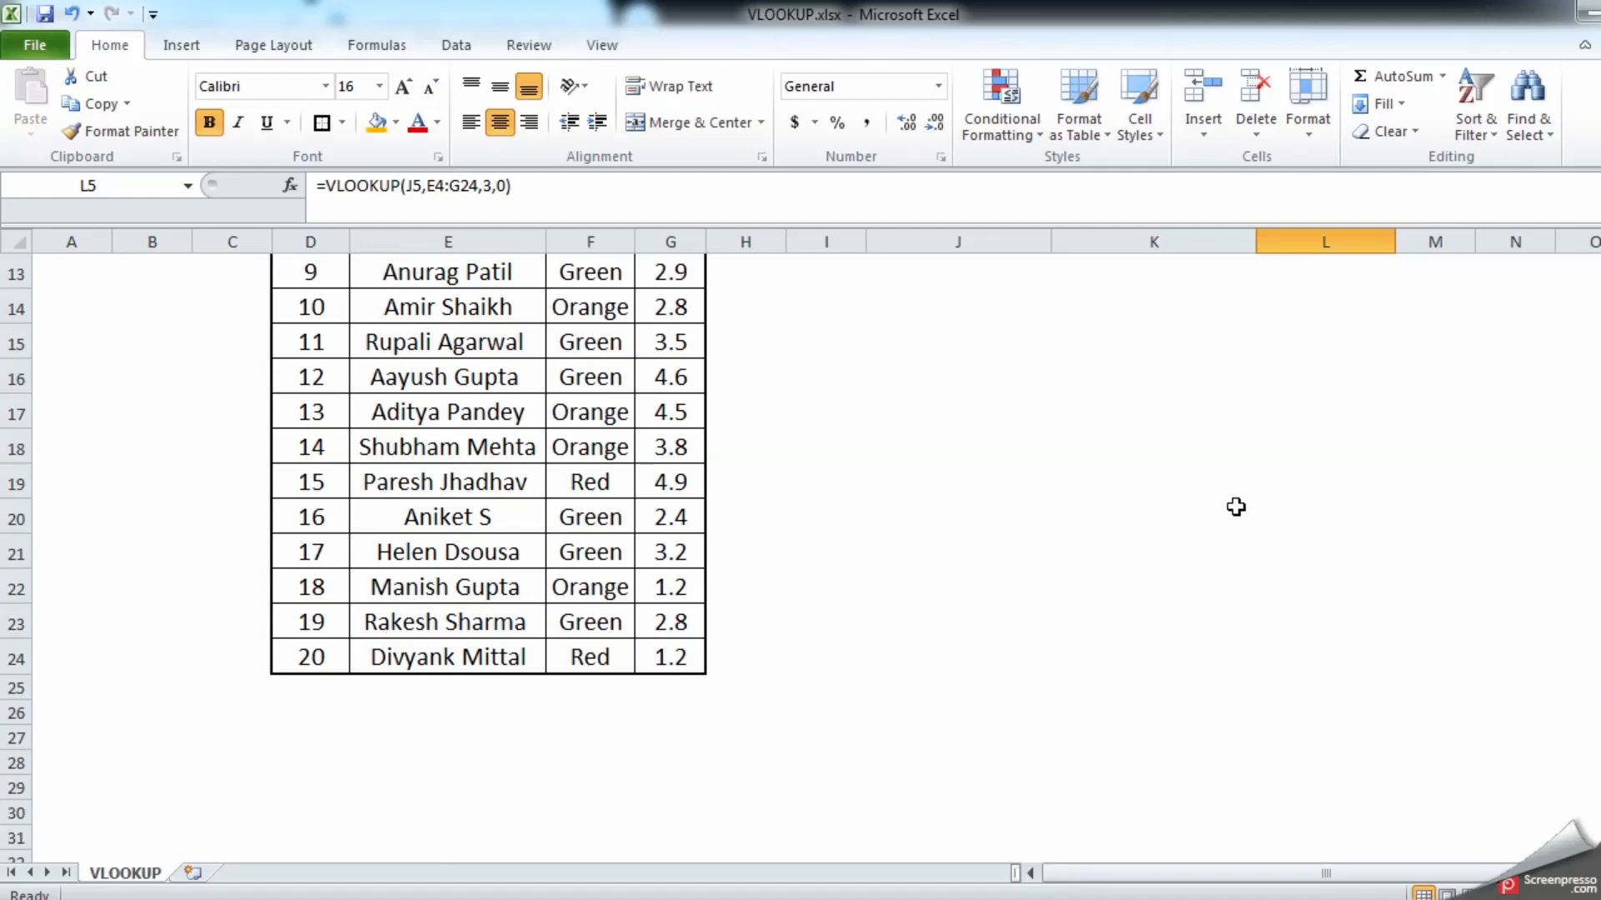
scroll(1223, 483, "up", 4)
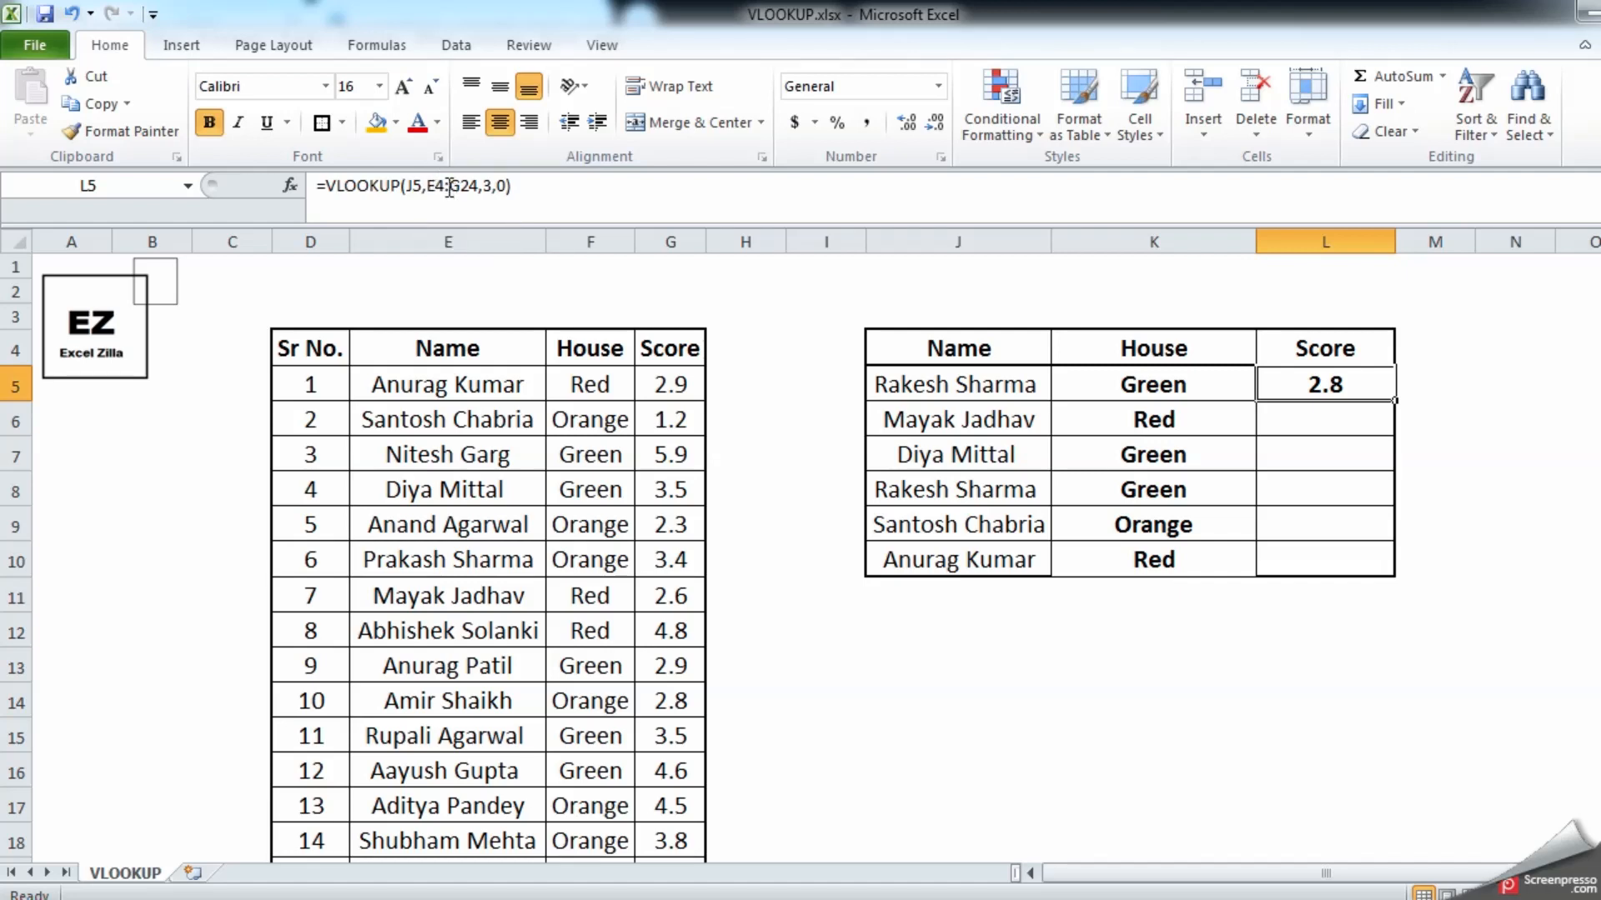
Lock the table range in the L5 VLOOKUP formula with absolute references as $E$4:$G$24
left_click(434, 185)
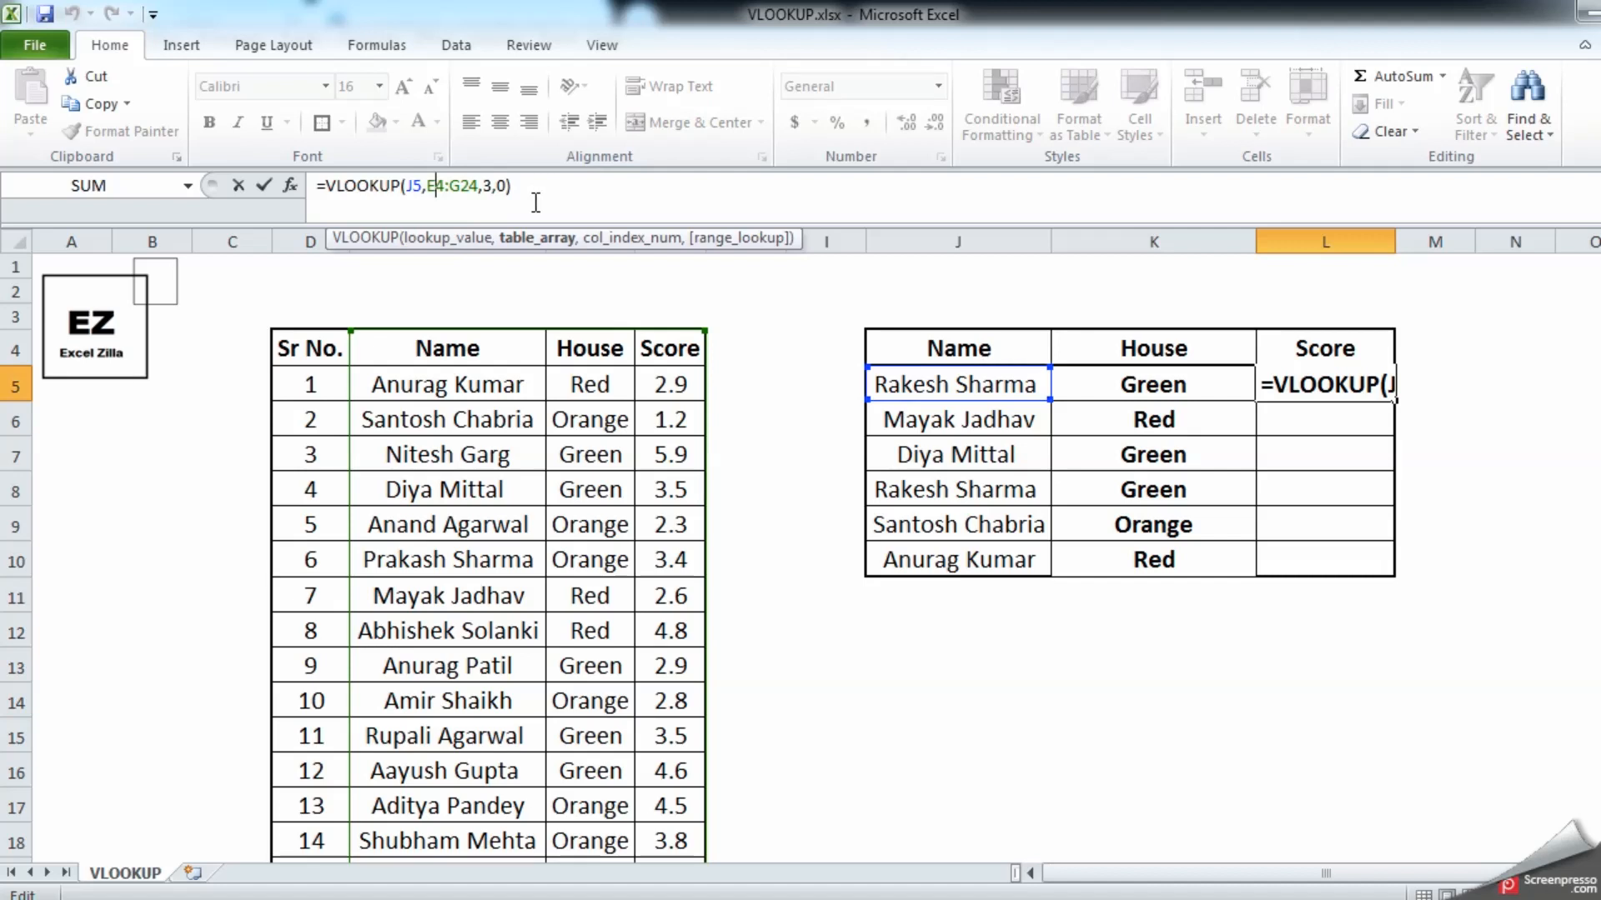
key("F4")
double_click(481, 185)
key("F4")
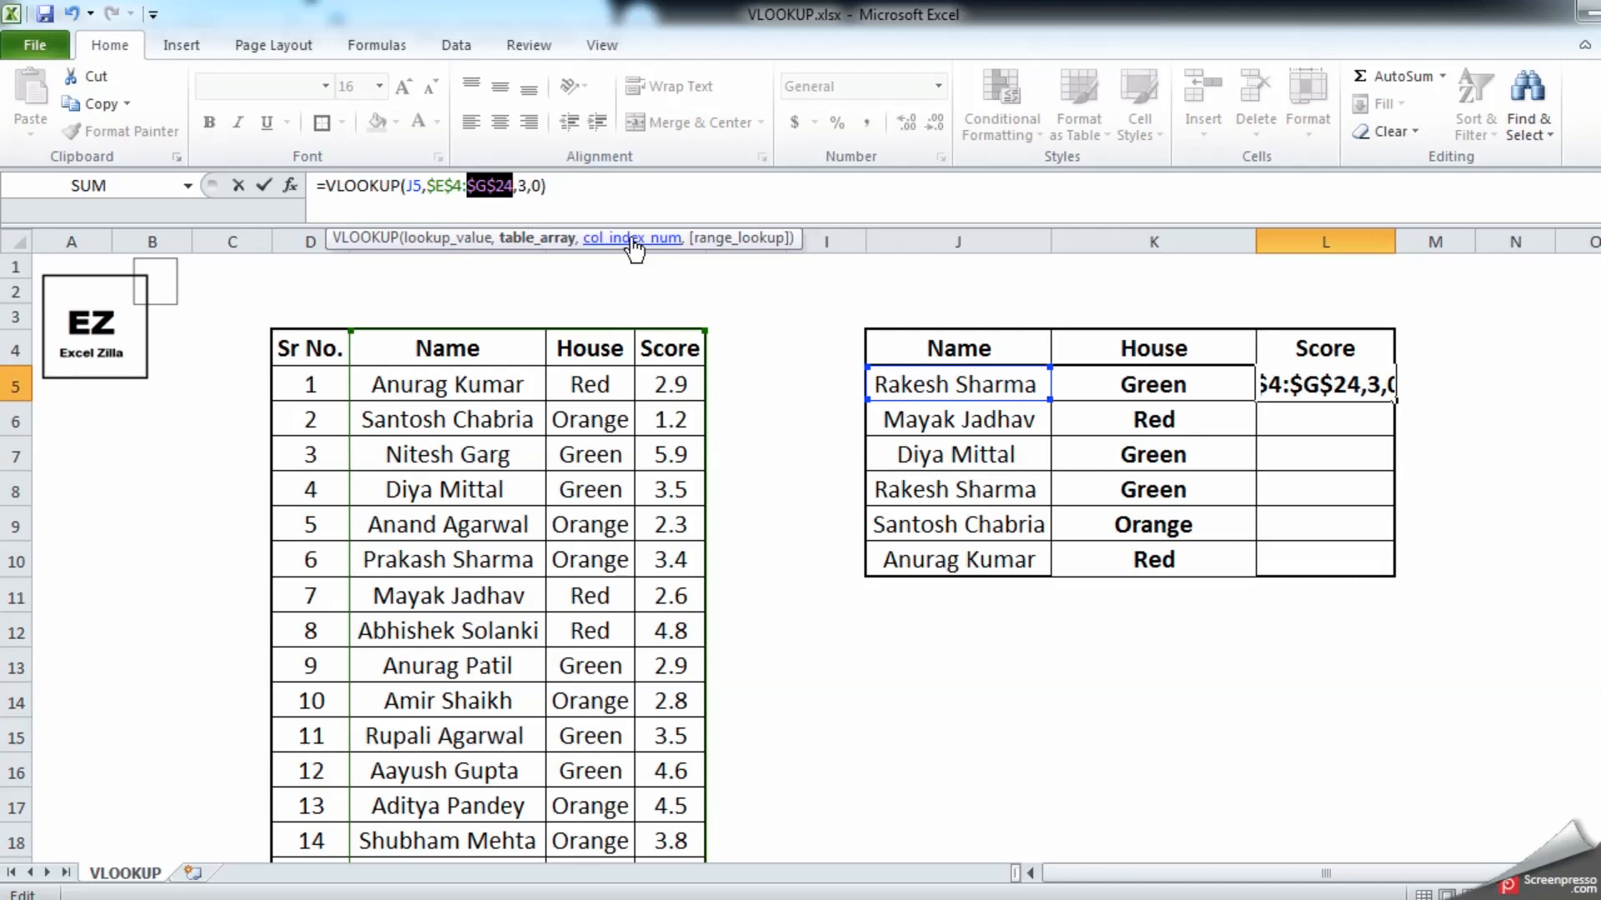
key("Return")
Fill the L5 formula down through L10 to complete the lookup table's Score column
left_click(1382, 385)
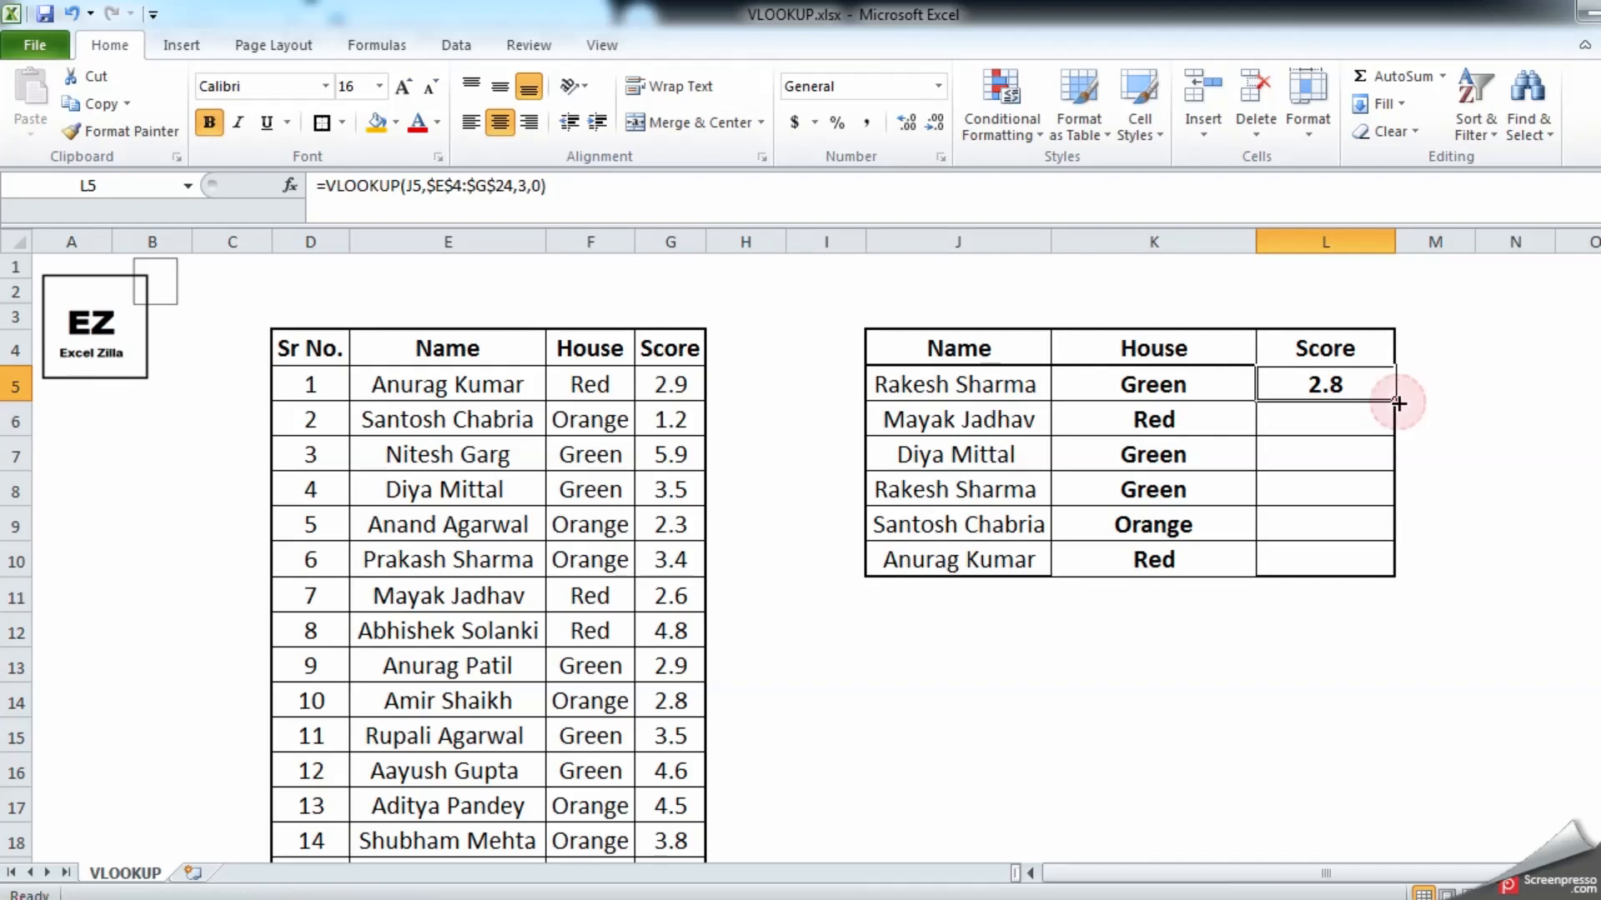
double_click(1398, 403)
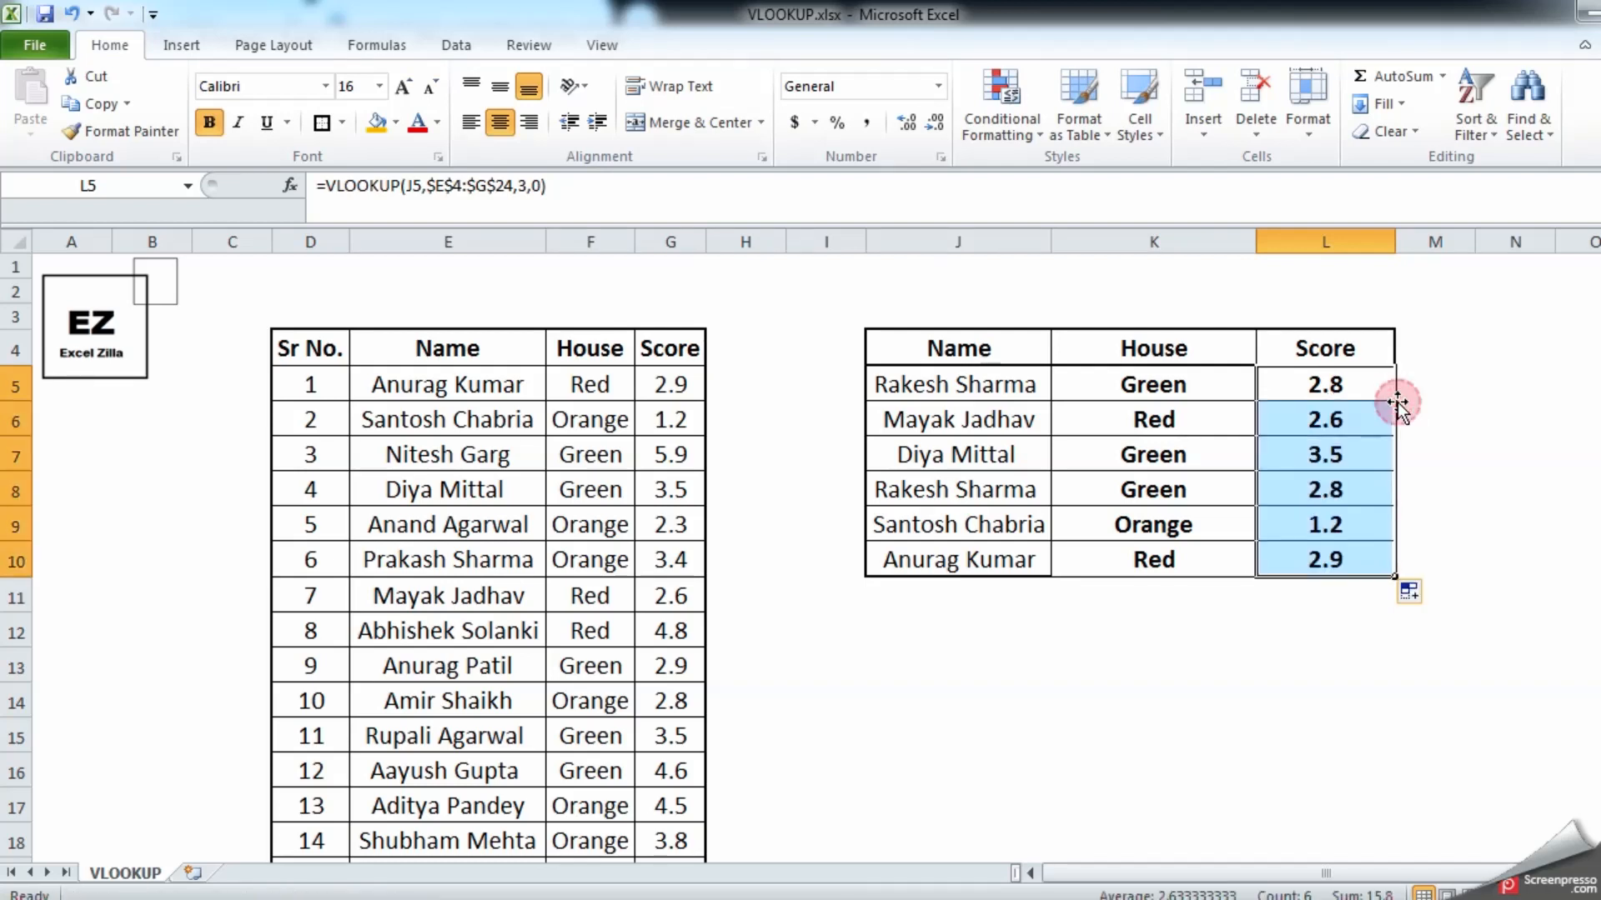
left_click(1083, 677)
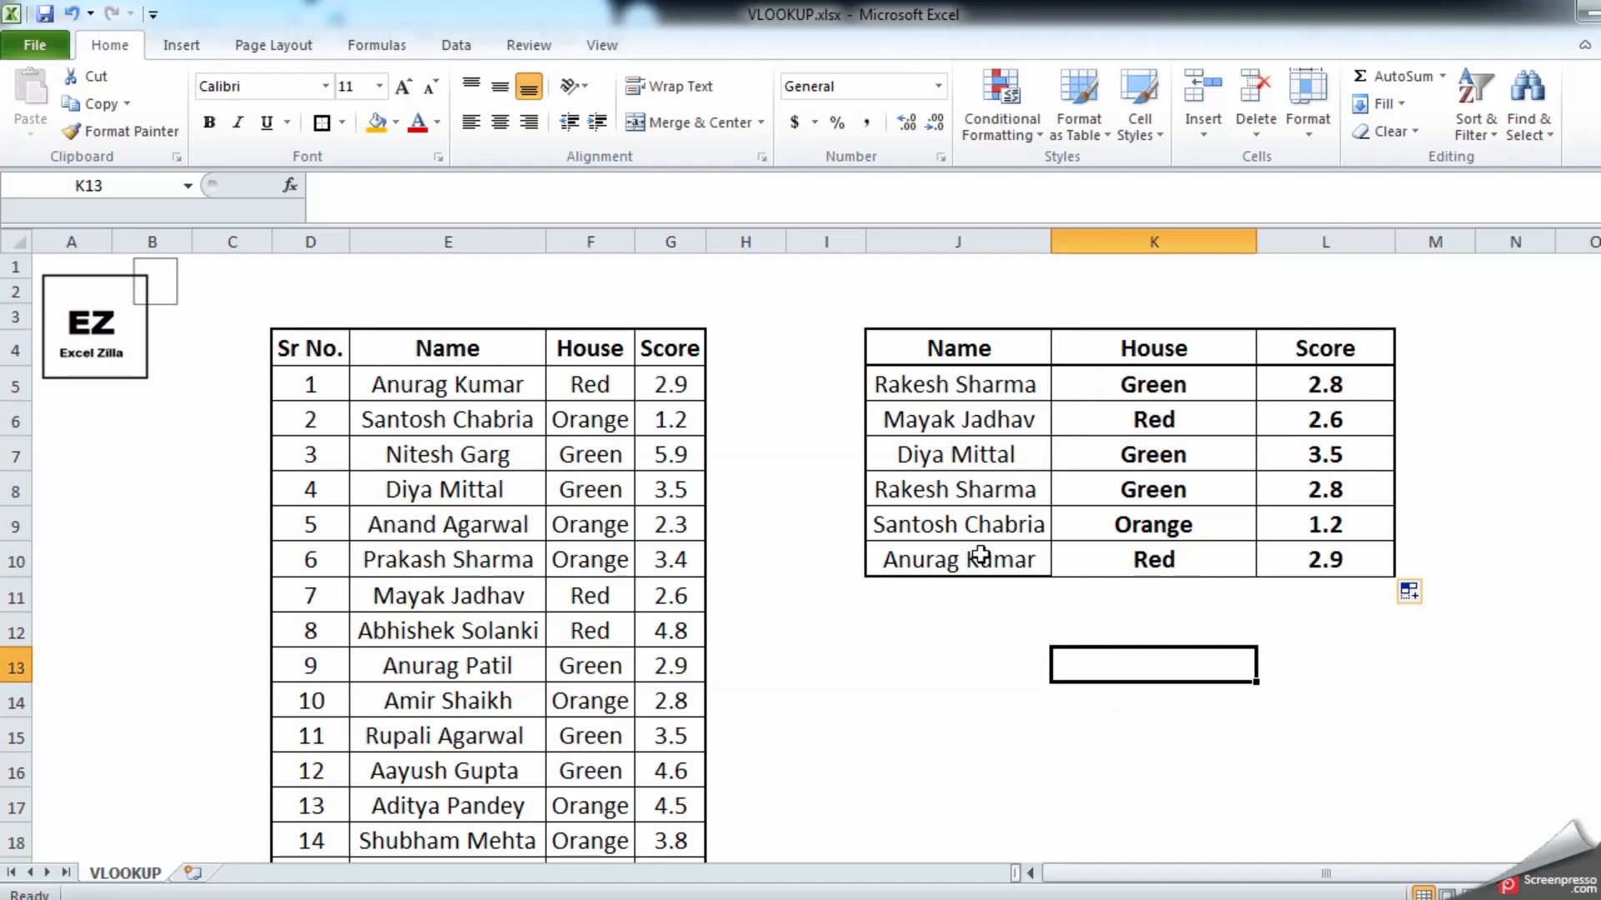
scroll(800, 648, "down", 4)
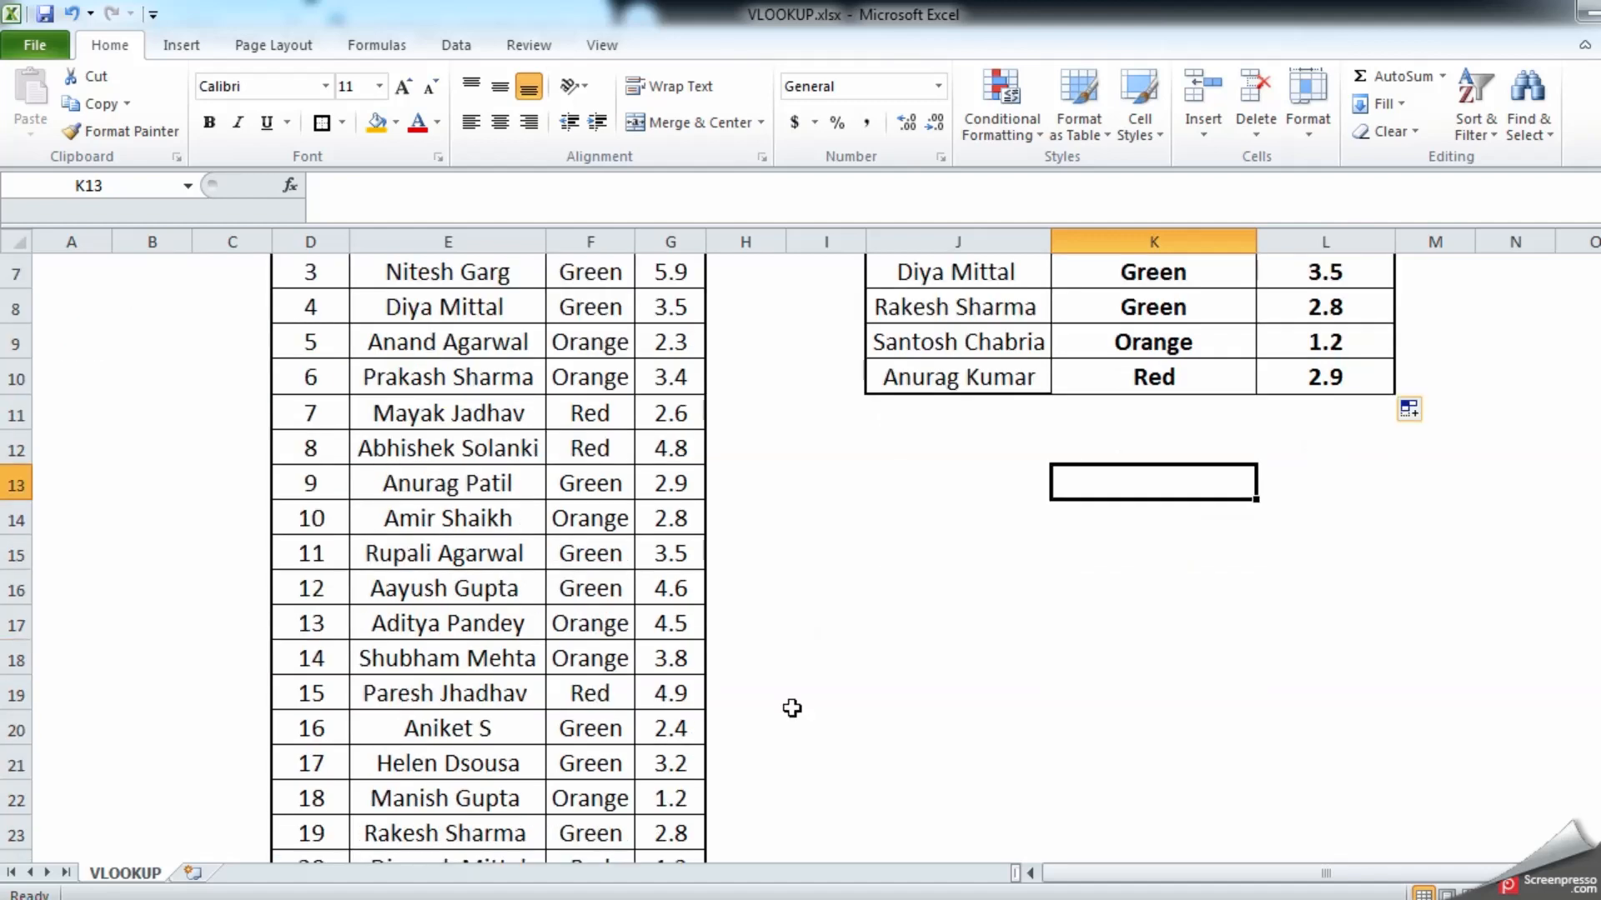
scroll(791, 710, "up", 4)
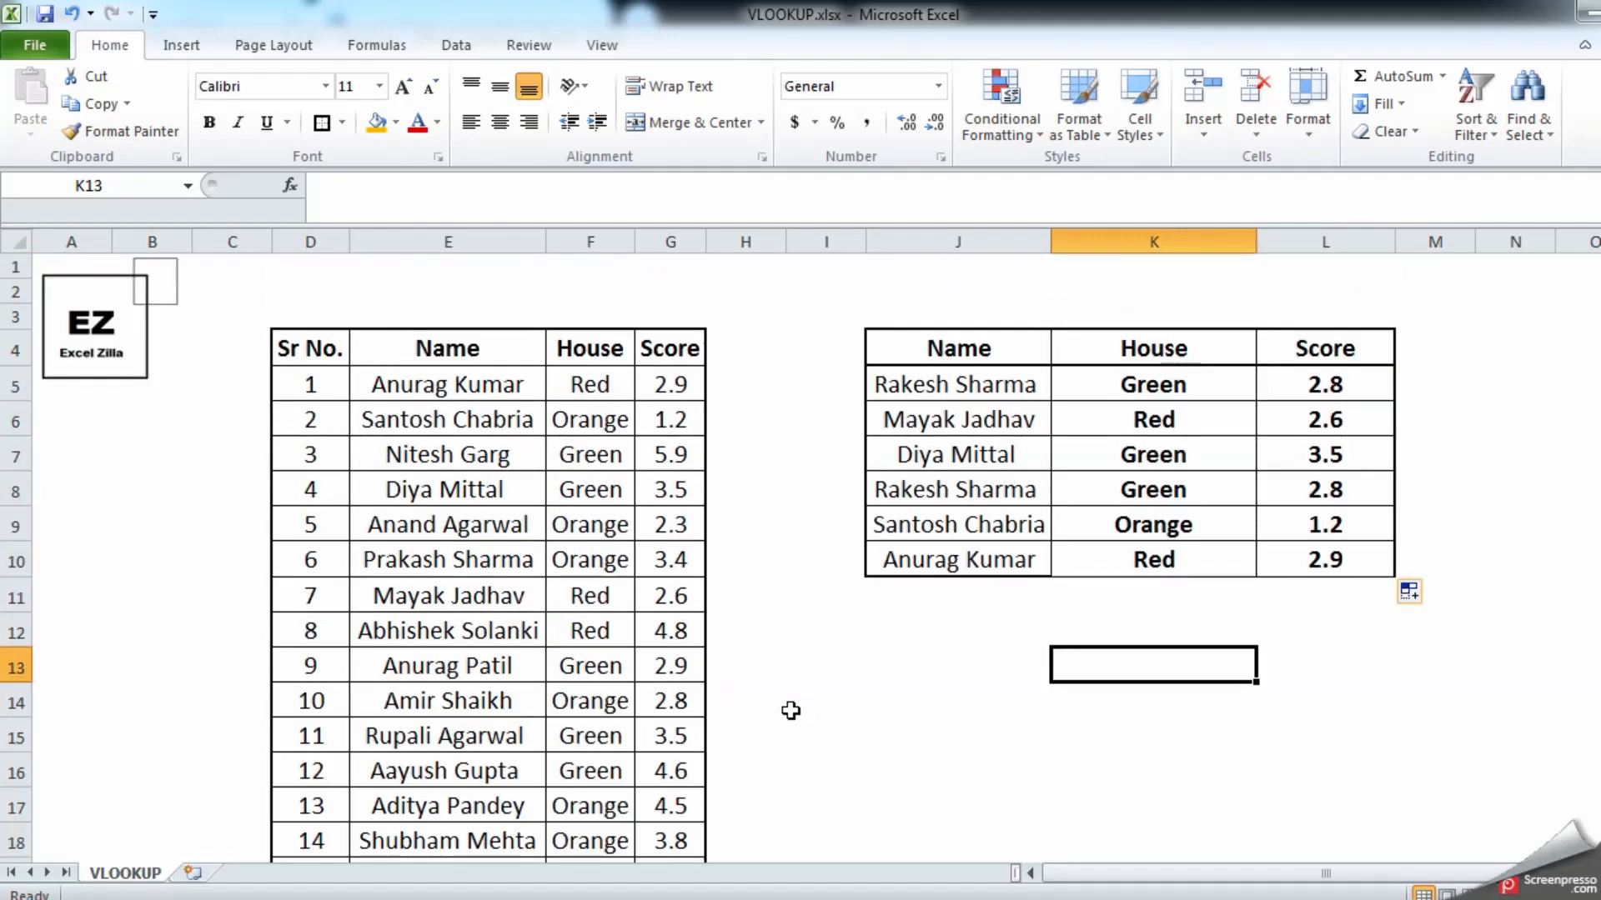